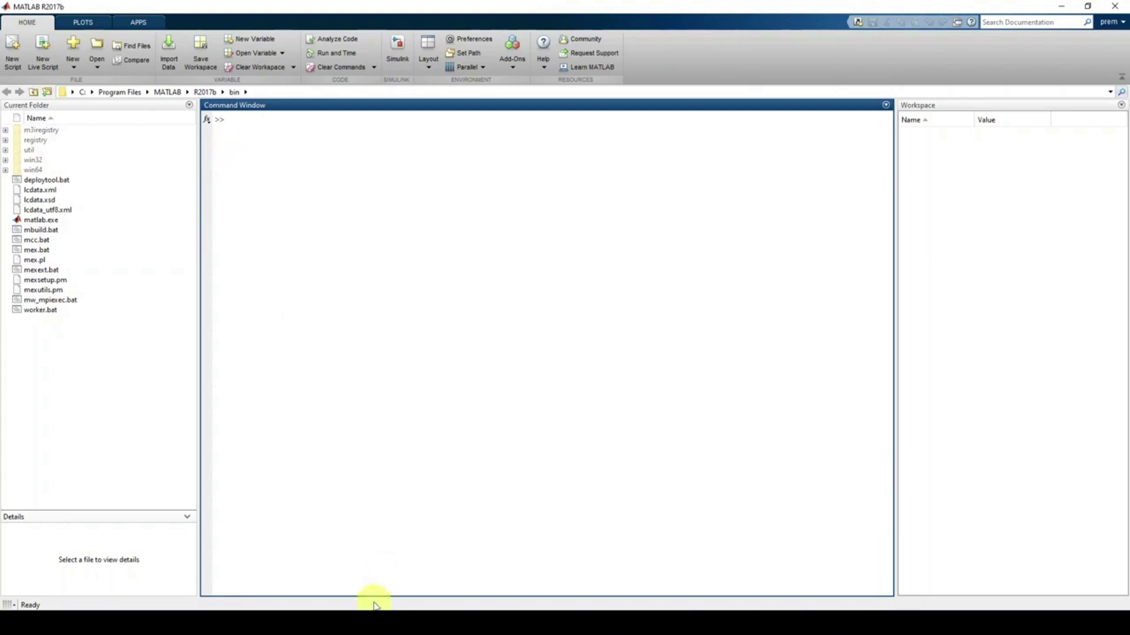
Create a new folder named RES in Documents using File Explorer and open it
key(super+e)
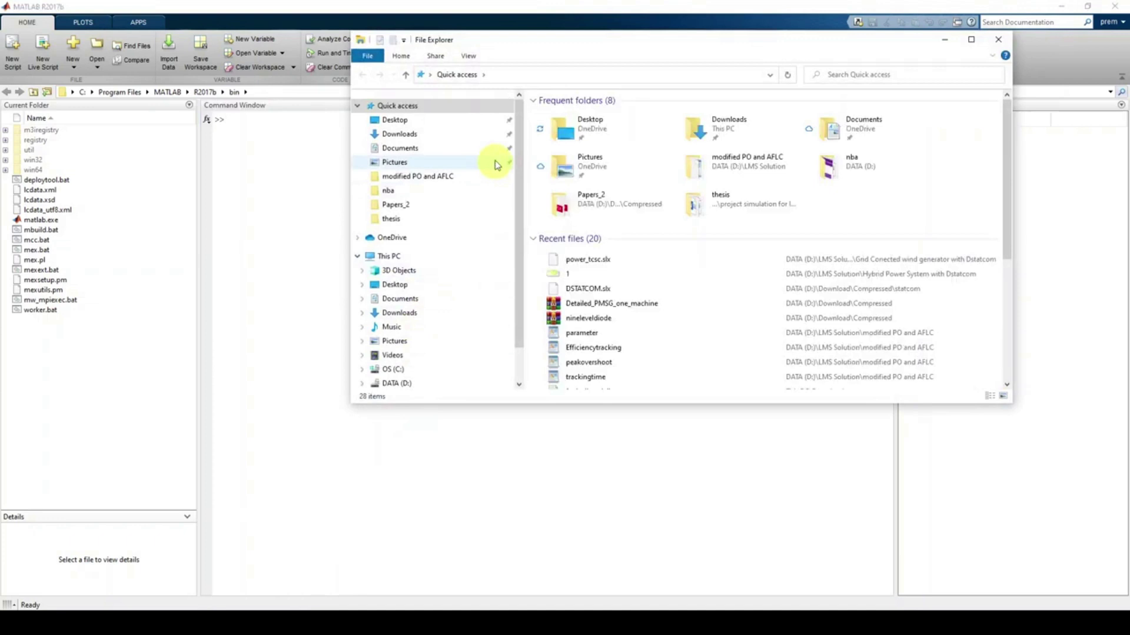
click(400, 149)
click(970, 39)
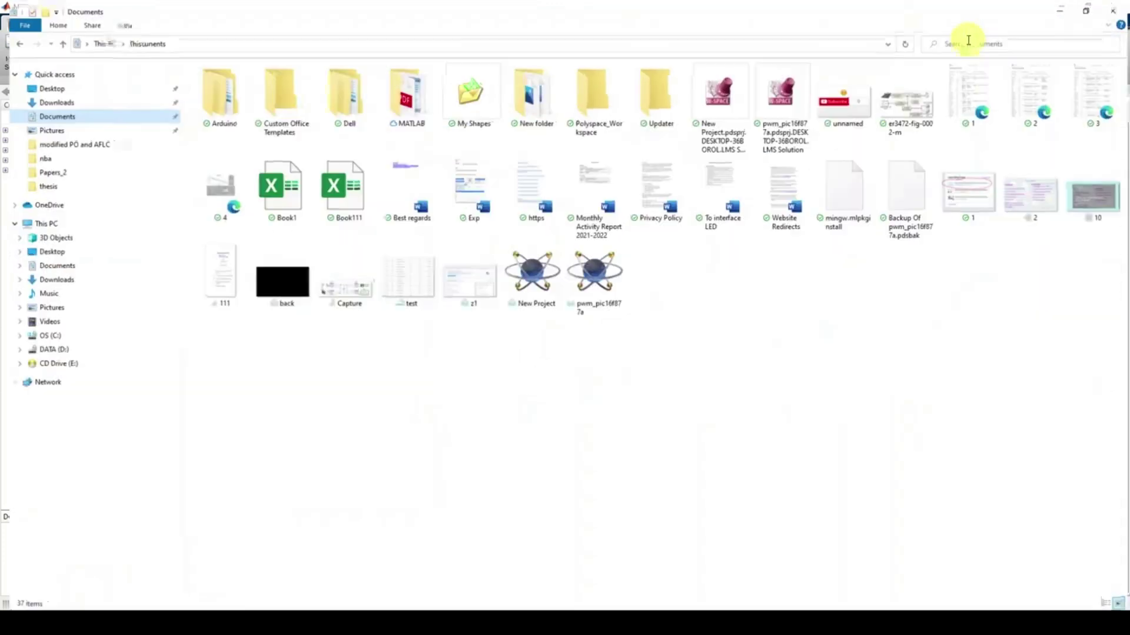
right_click(419, 388)
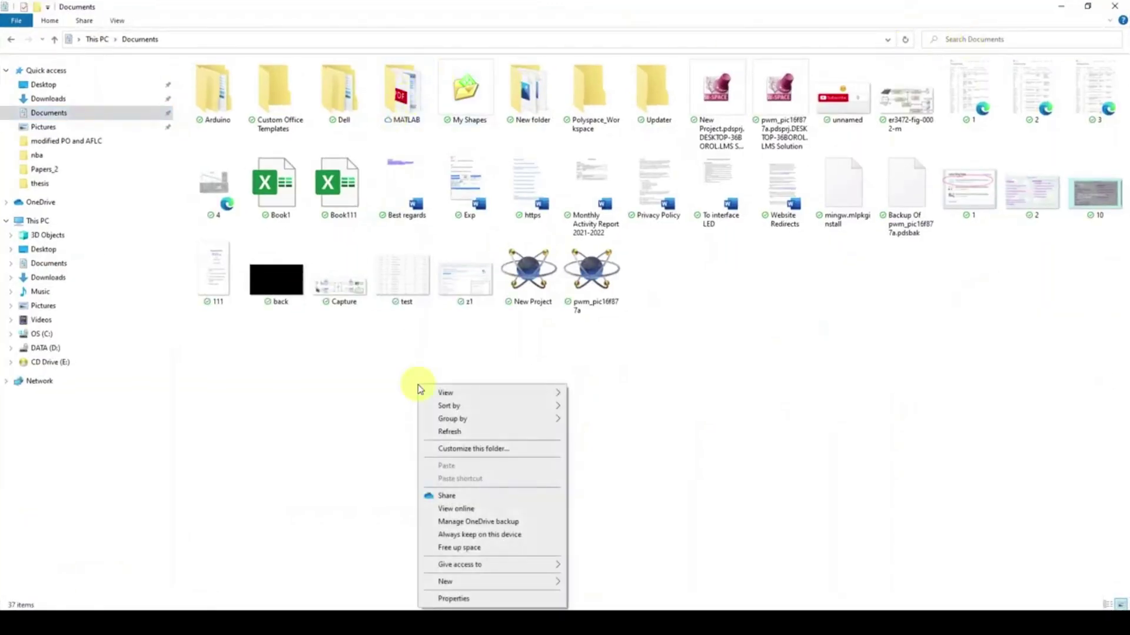
mouse_move(497, 582)
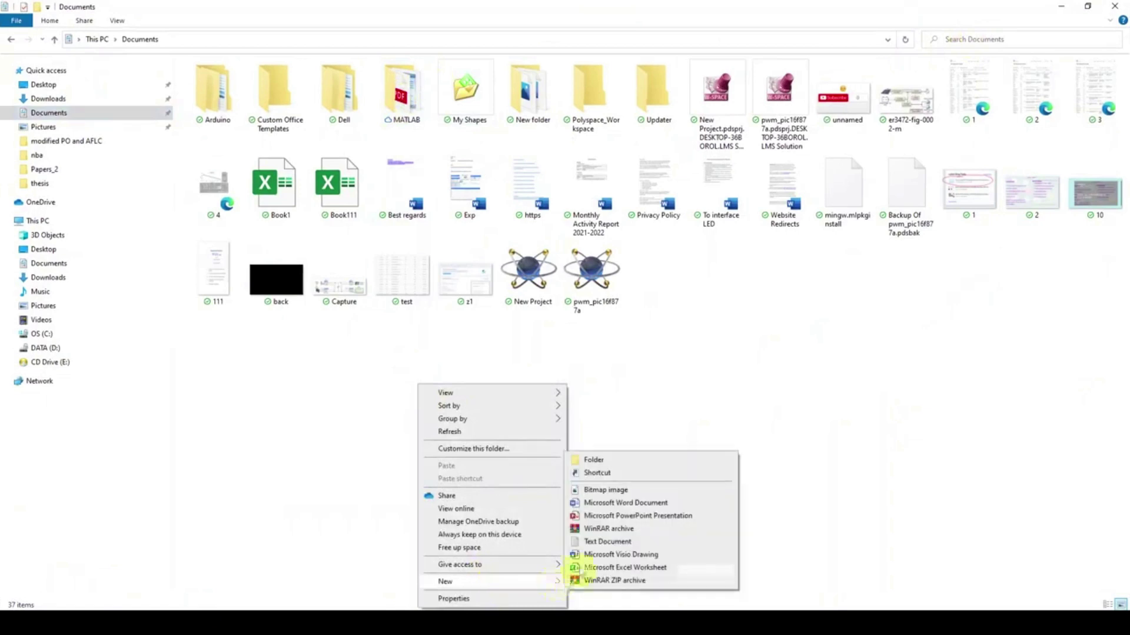
click(589, 461)
text(RES)
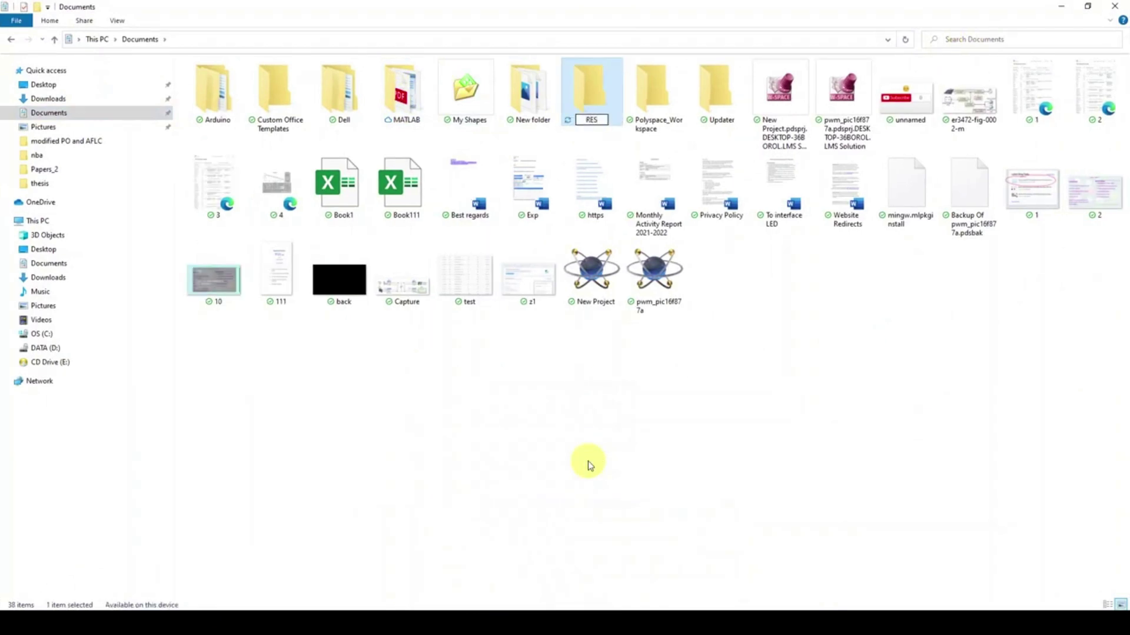
click(588, 463)
double_click(657, 102)
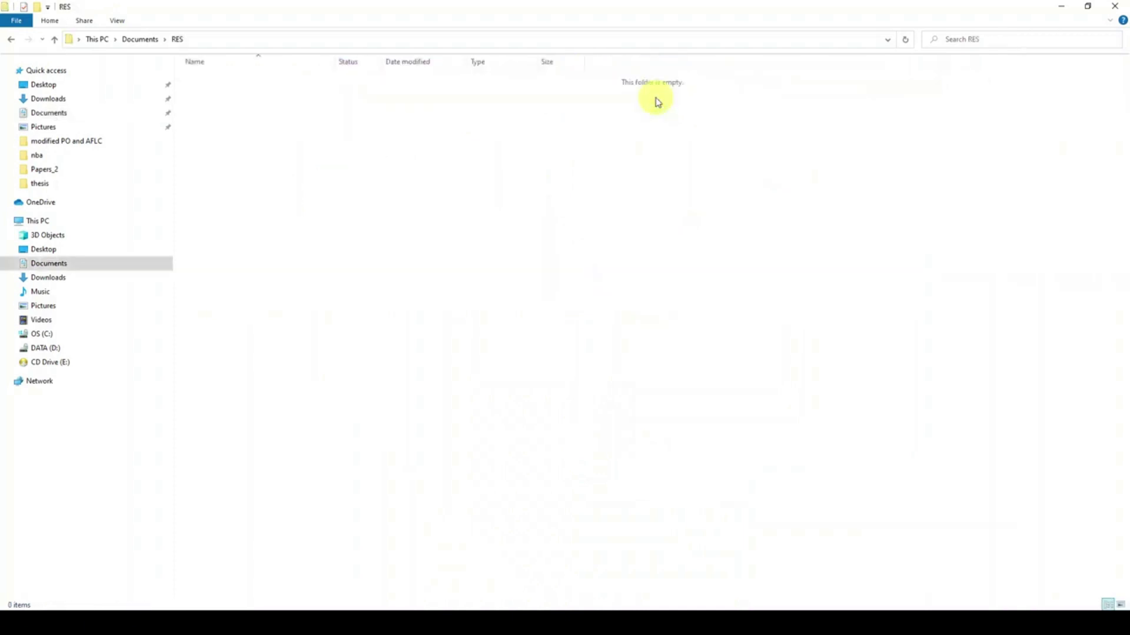
Copy the RES folder's path and set it as the current folder in MATLAB
click(236, 38)
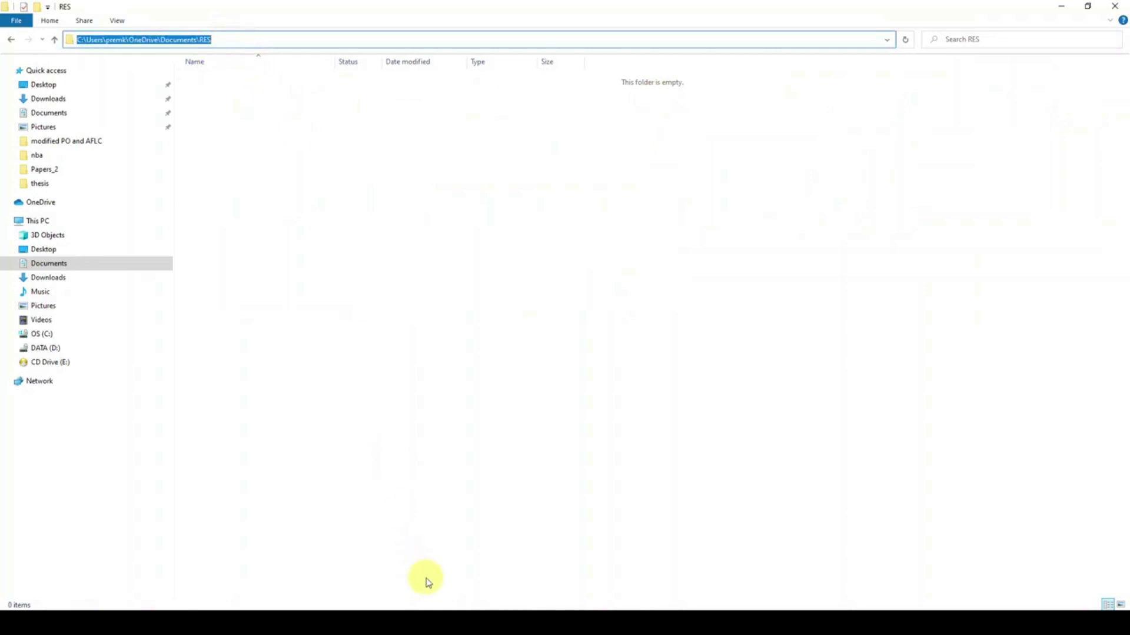
click(445, 612)
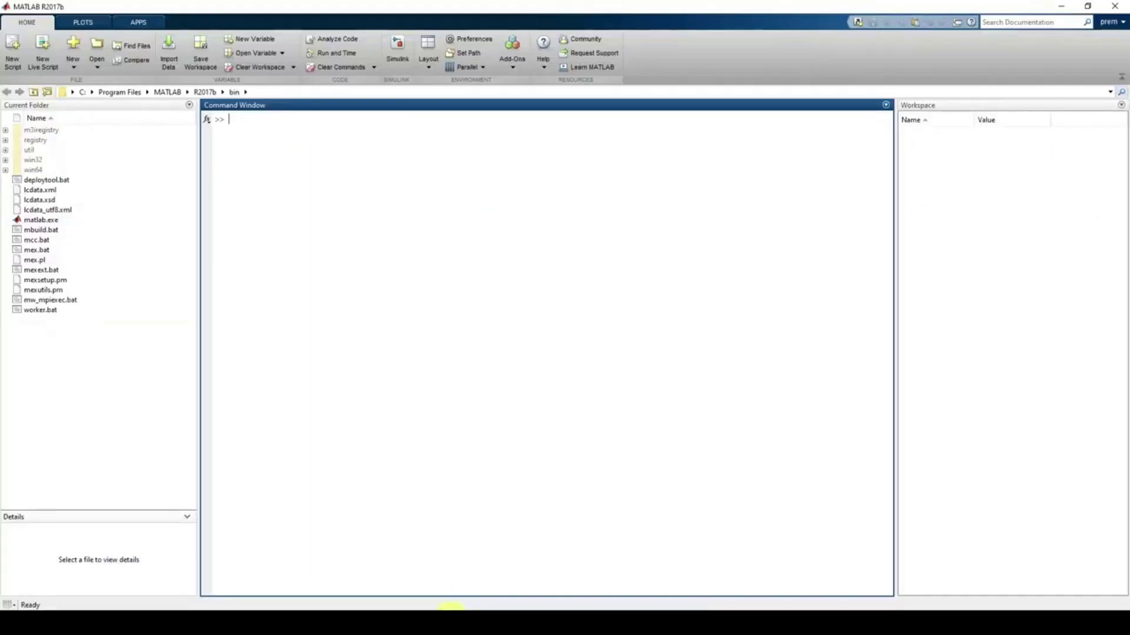
click(255, 94)
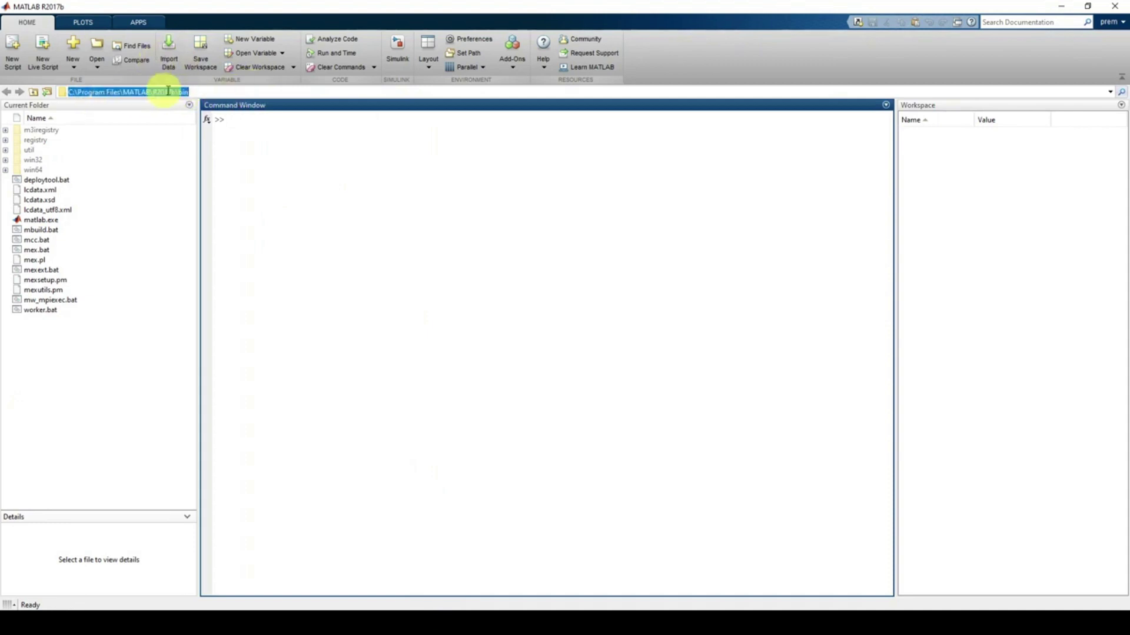
click(214, 92)
drag(180, 93, 18, 97)
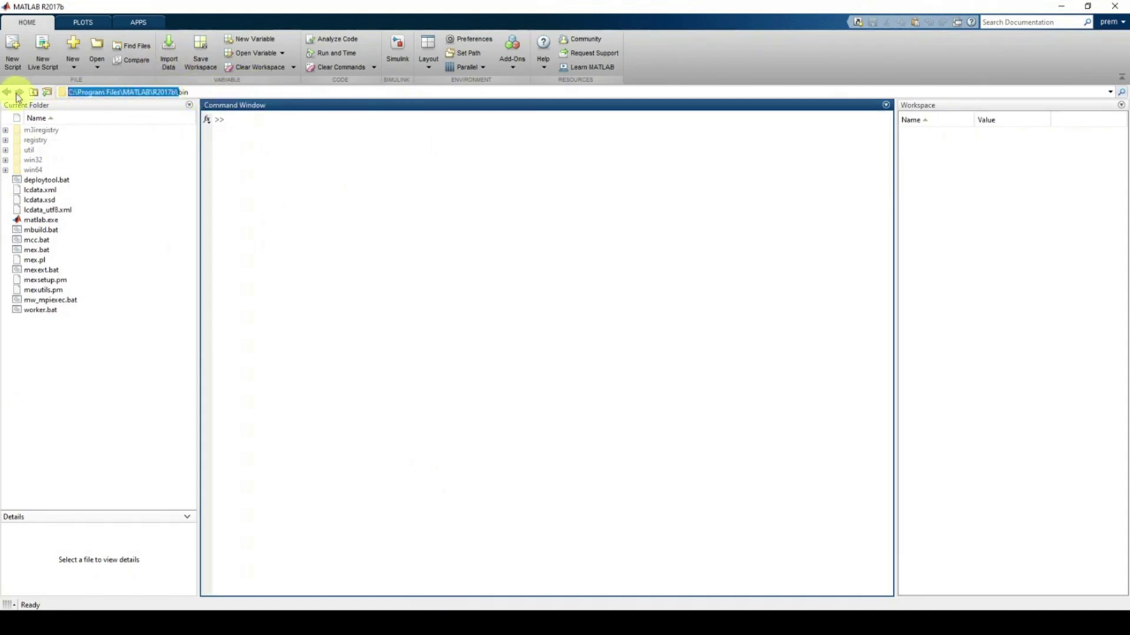
click(214, 92)
mouse_move(180, 93)
mouse_down()
mouse_move(41, 90)
mouse_move(201, 92)
mouse_up()
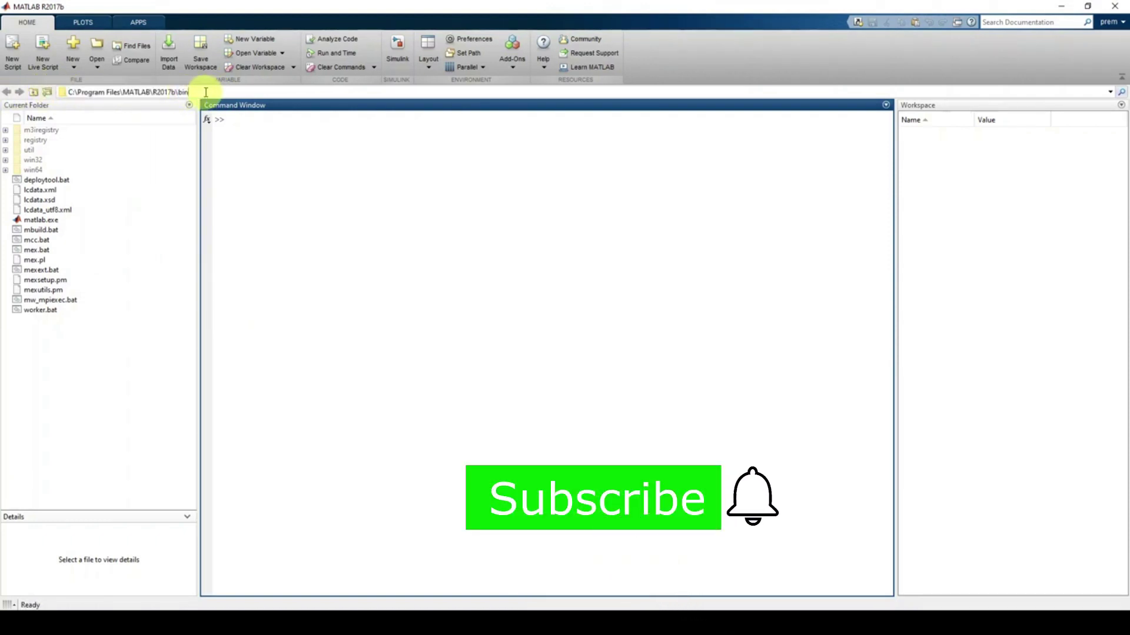
triple_click(205, 92)
key(ctrl+v)
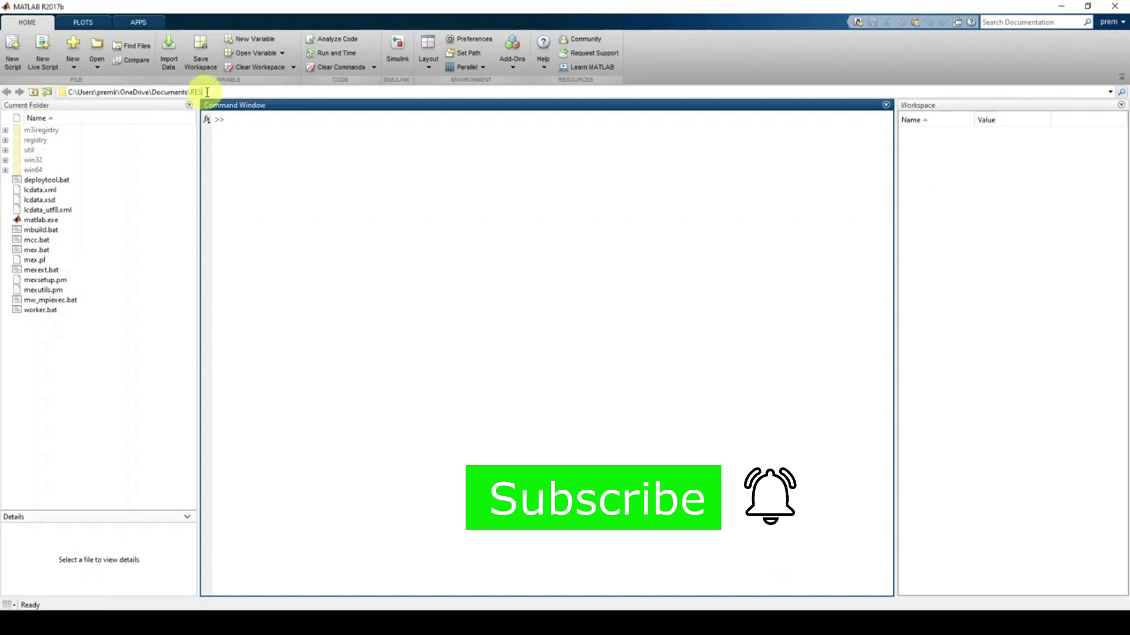
key(Return)
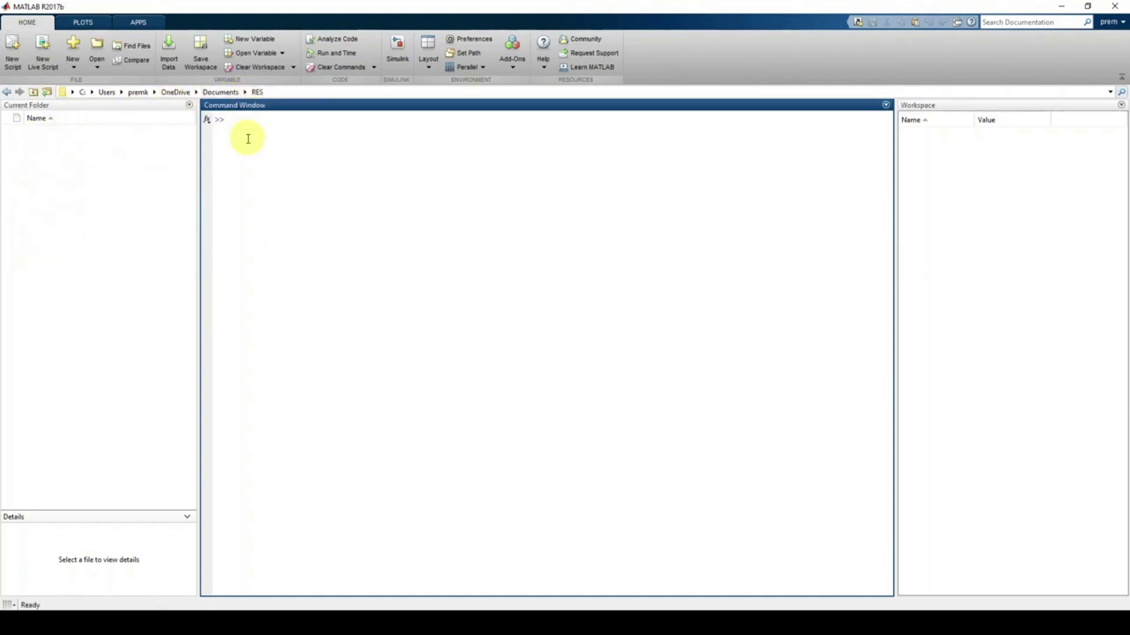
Create a blank Simulink model and save it in the RES folder as pqanll
click(398, 50)
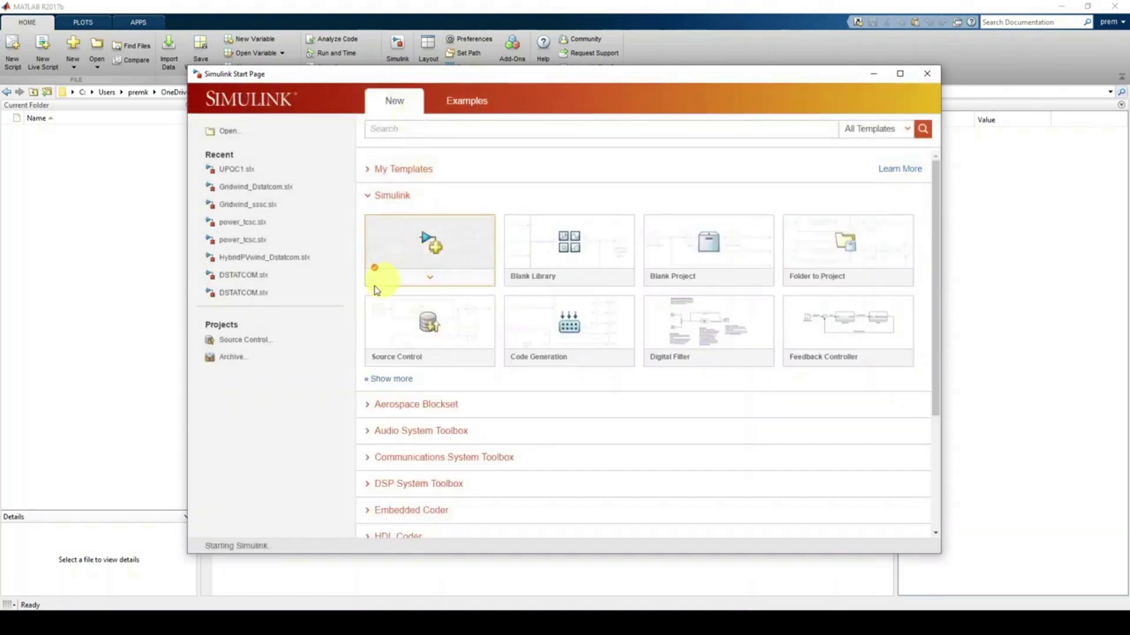
click(423, 242)
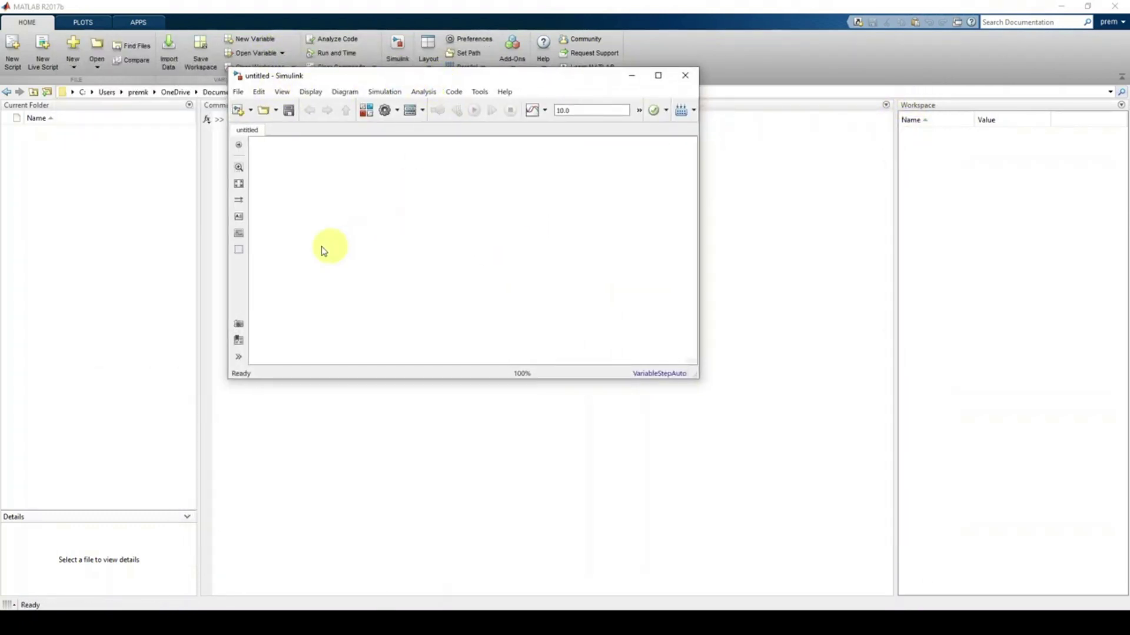
click(289, 112)
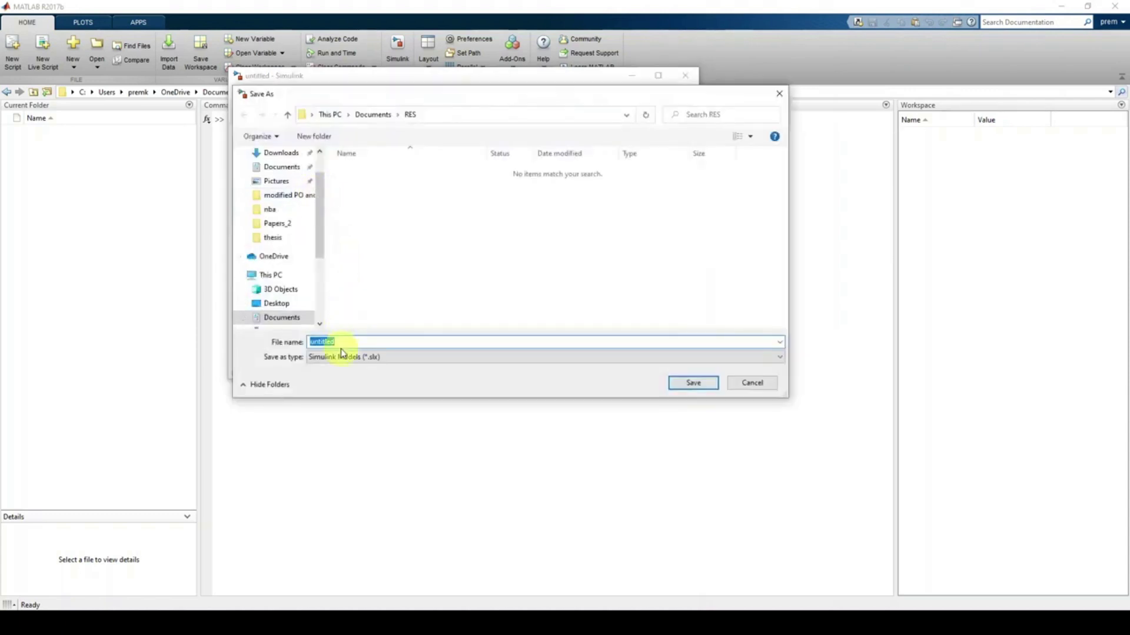
text(po)
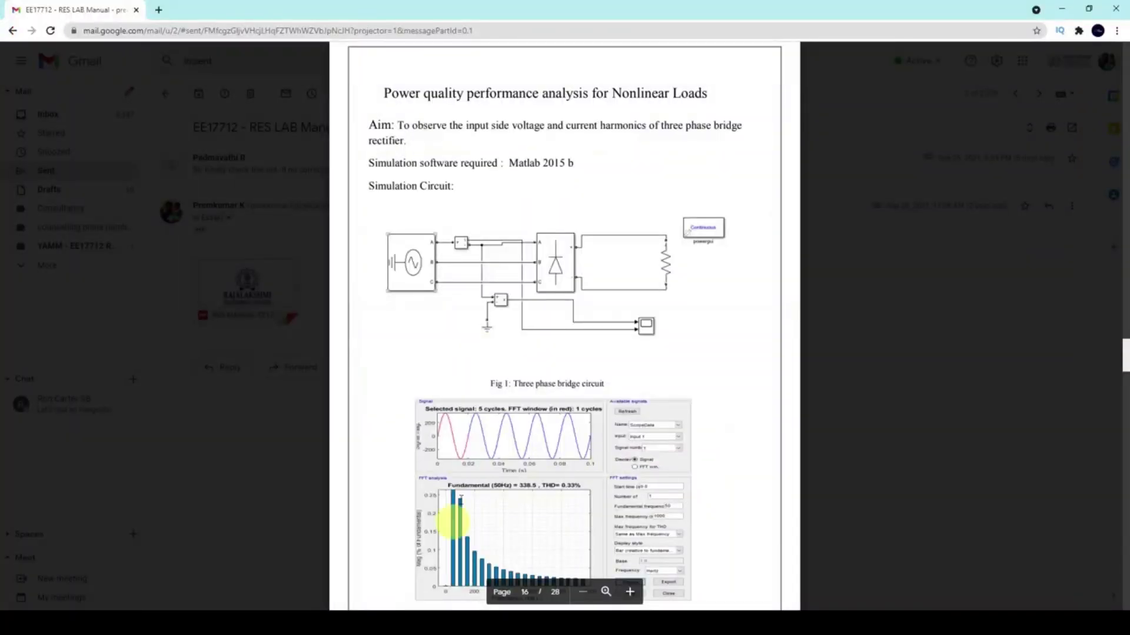
scroll(503, 386, down, 1)
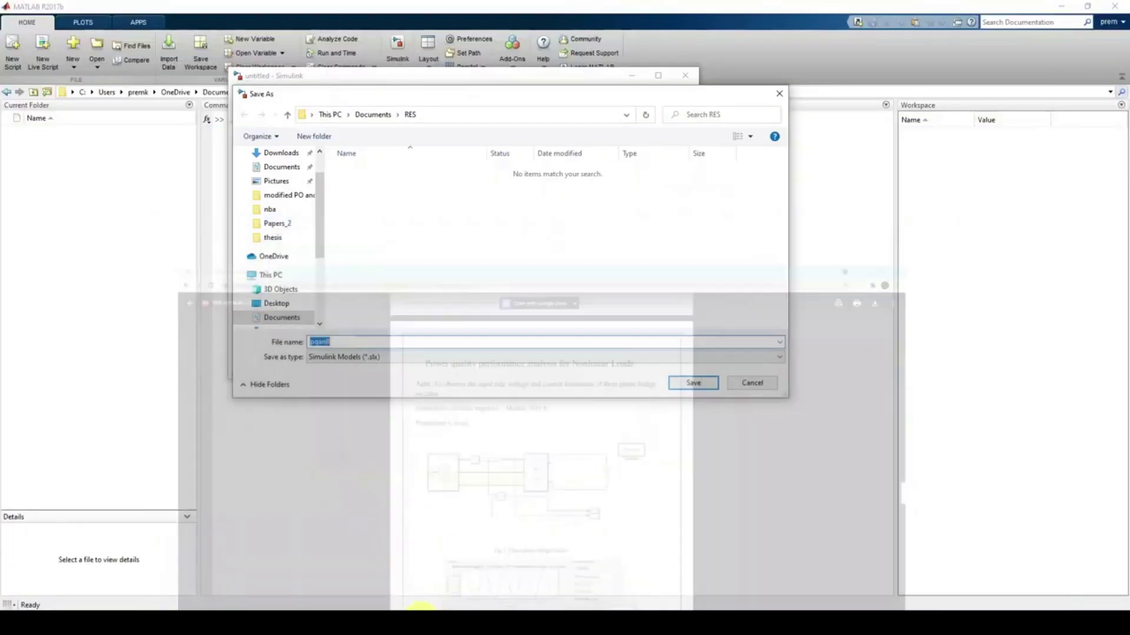
click(331, 341)
drag(333, 341, 291, 345)
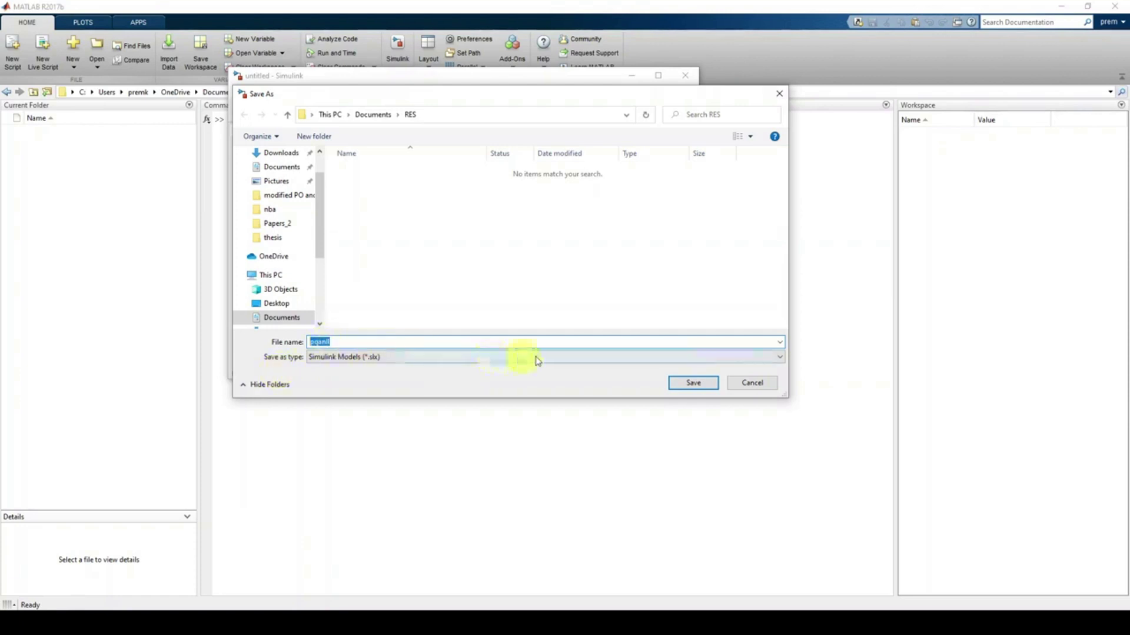
click(682, 383)
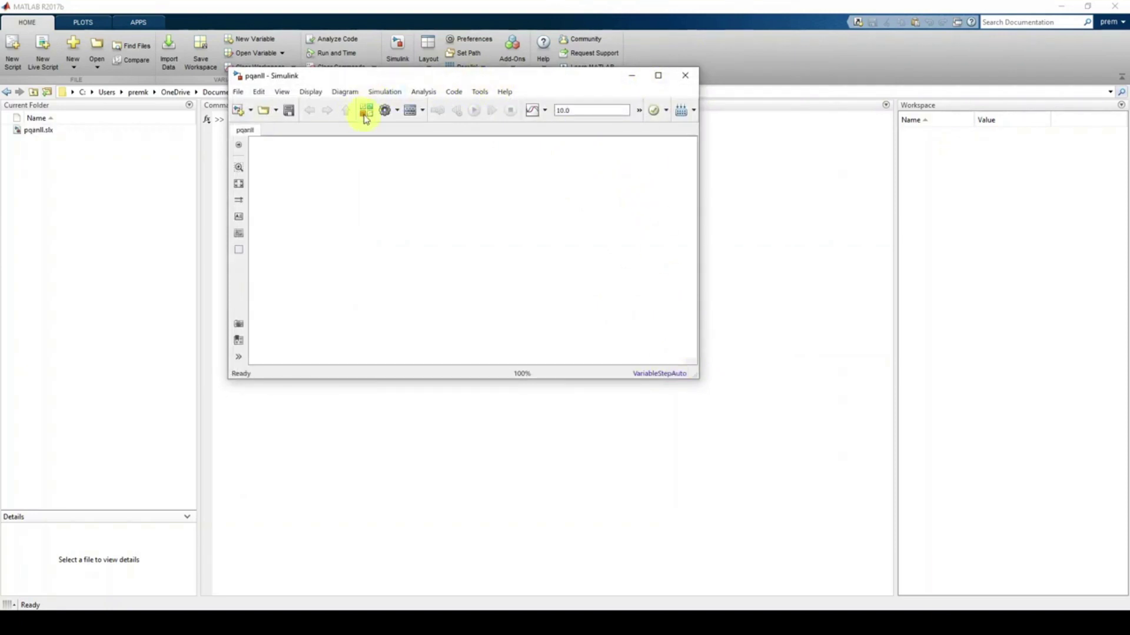
Open the Simulink Library Browser and position it over the model window
drag(371, 76, 410, 75)
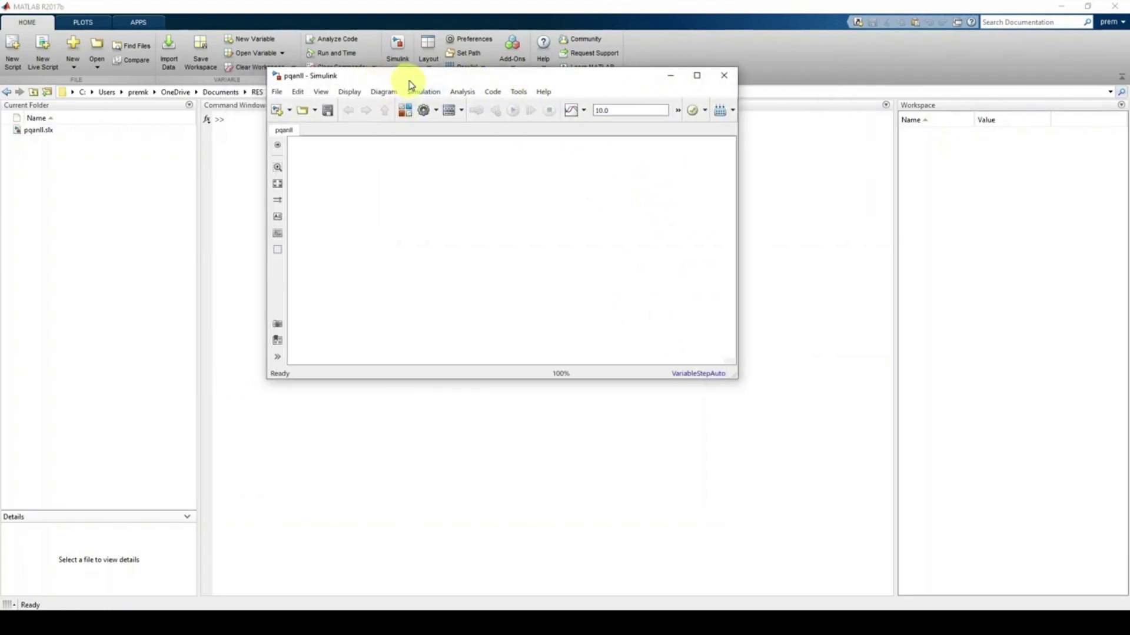
click(404, 120)
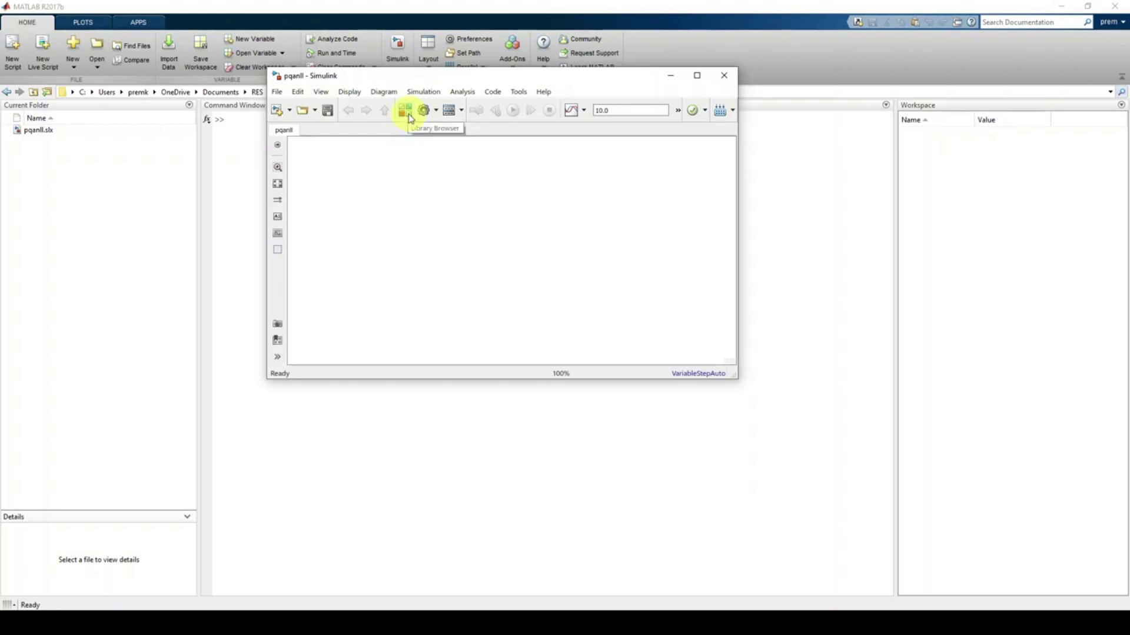
click(408, 116)
drag(585, 194, 428, 82)
Place a Three-Phase Source block from Simscape/Power Systems/Specialized Technology/Fundamental Blocks/Electrical Sources into the pqanll model
drag(525, 177, 537, 302)
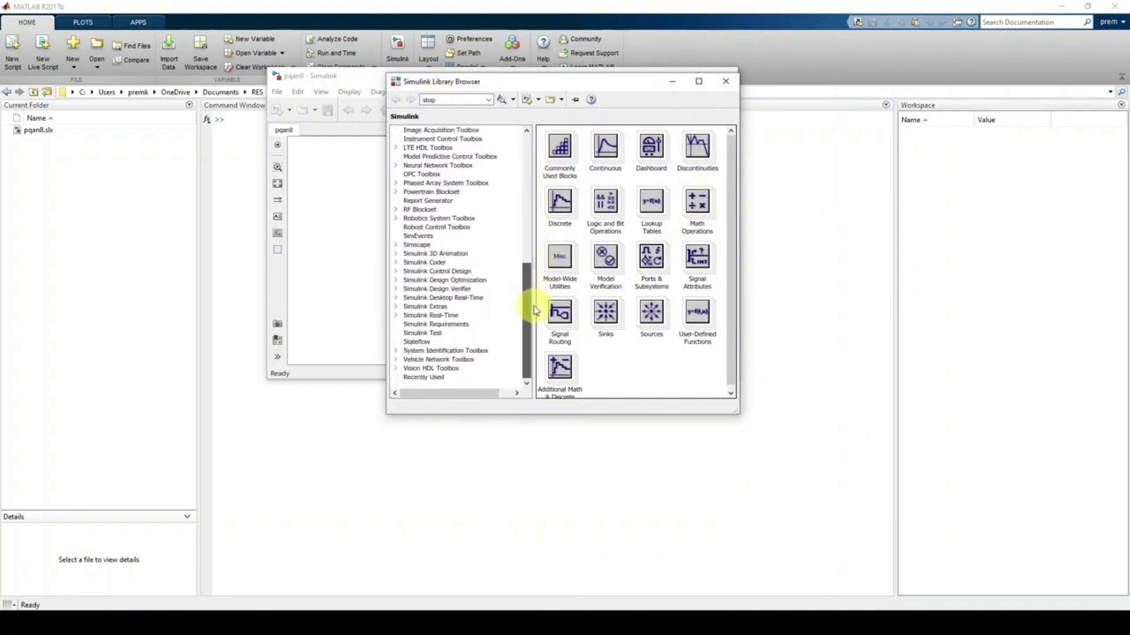
double_click(415, 245)
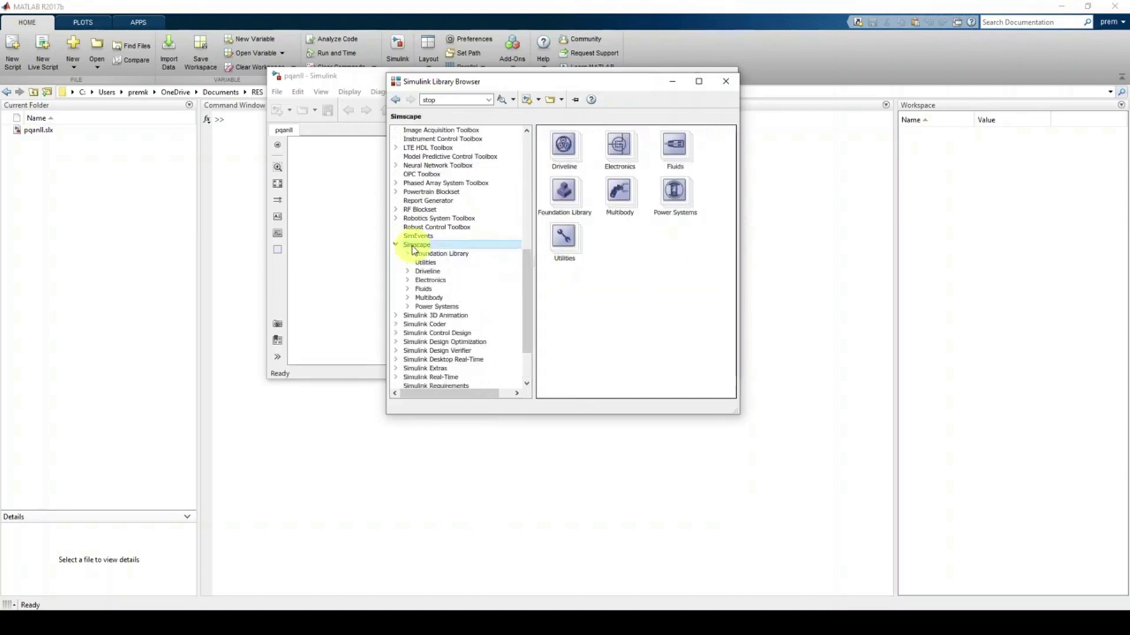
double_click(438, 308)
scroll(467, 285, down, 2)
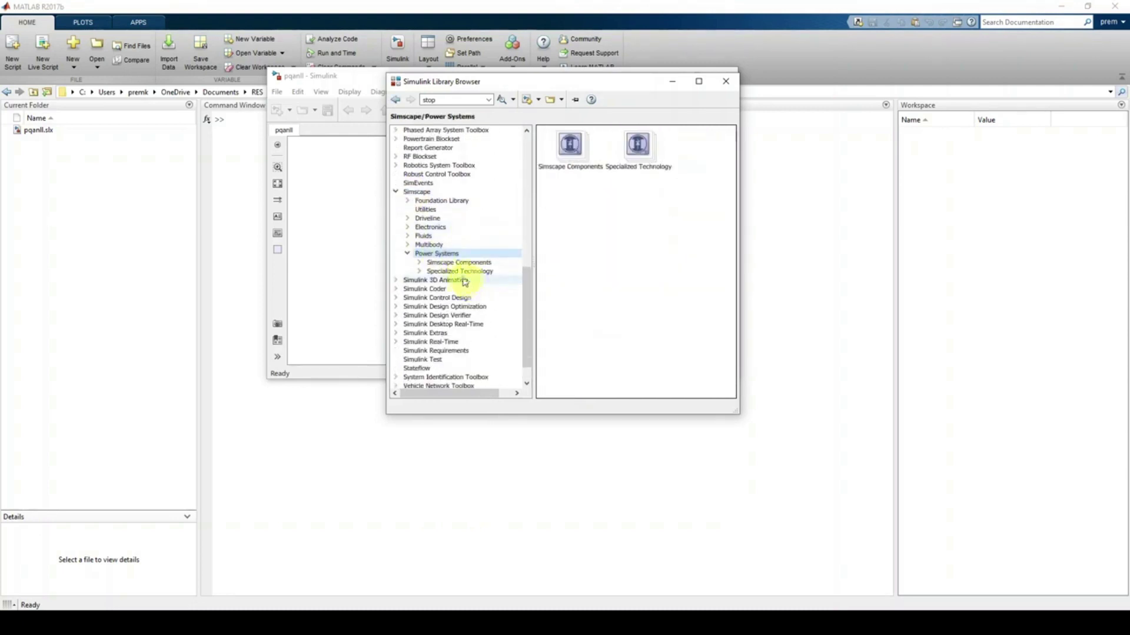
double_click(461, 272)
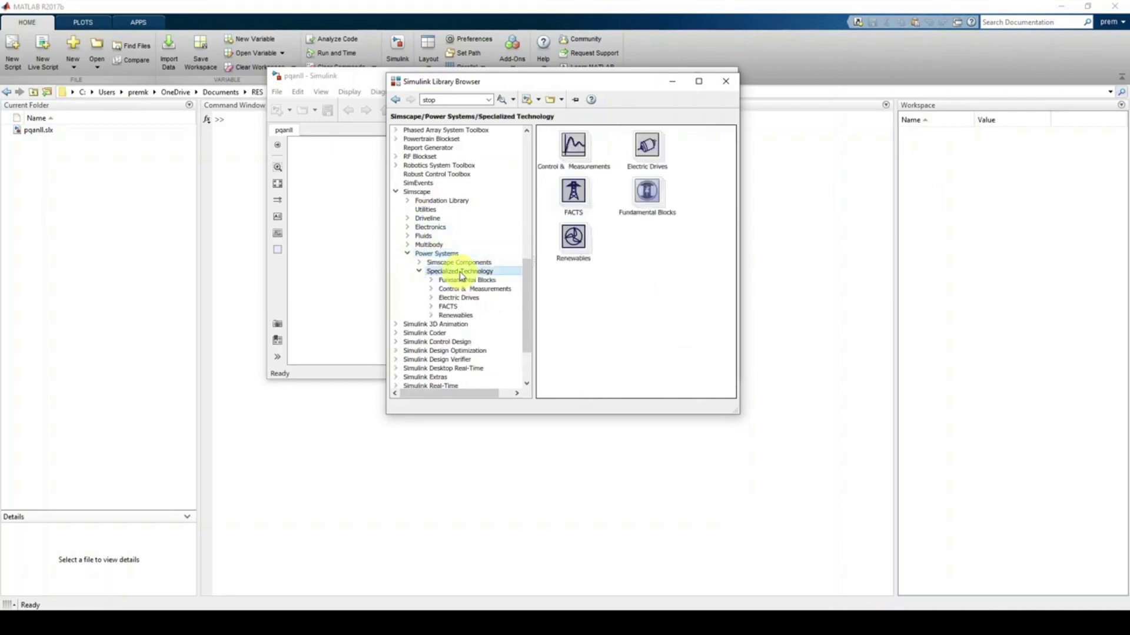
scroll(461, 275, down, 1)
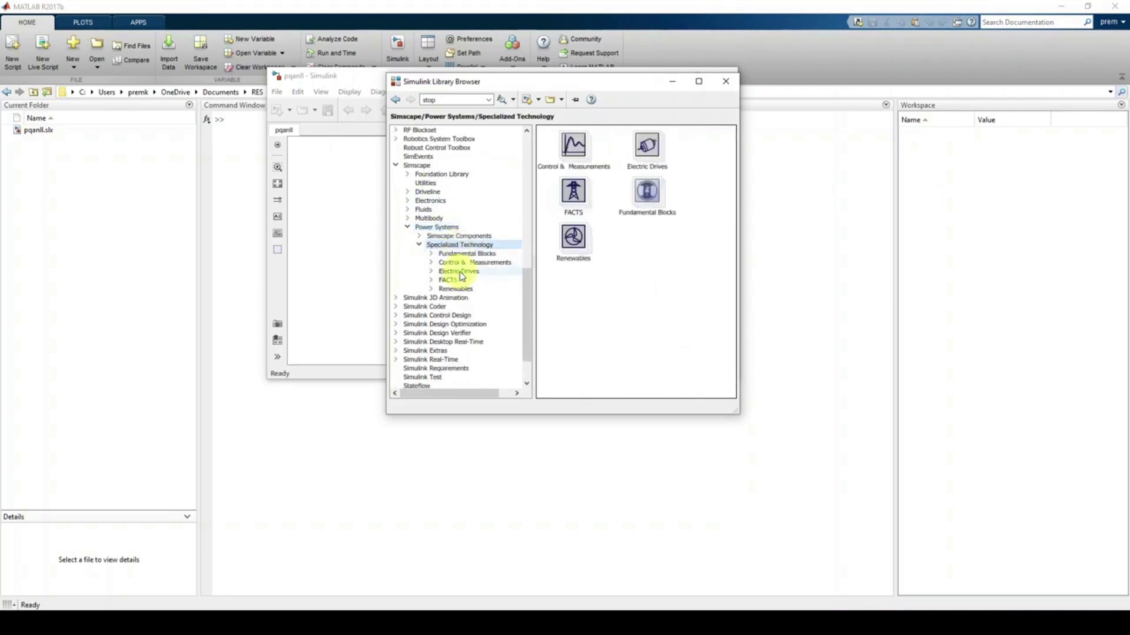
double_click(457, 254)
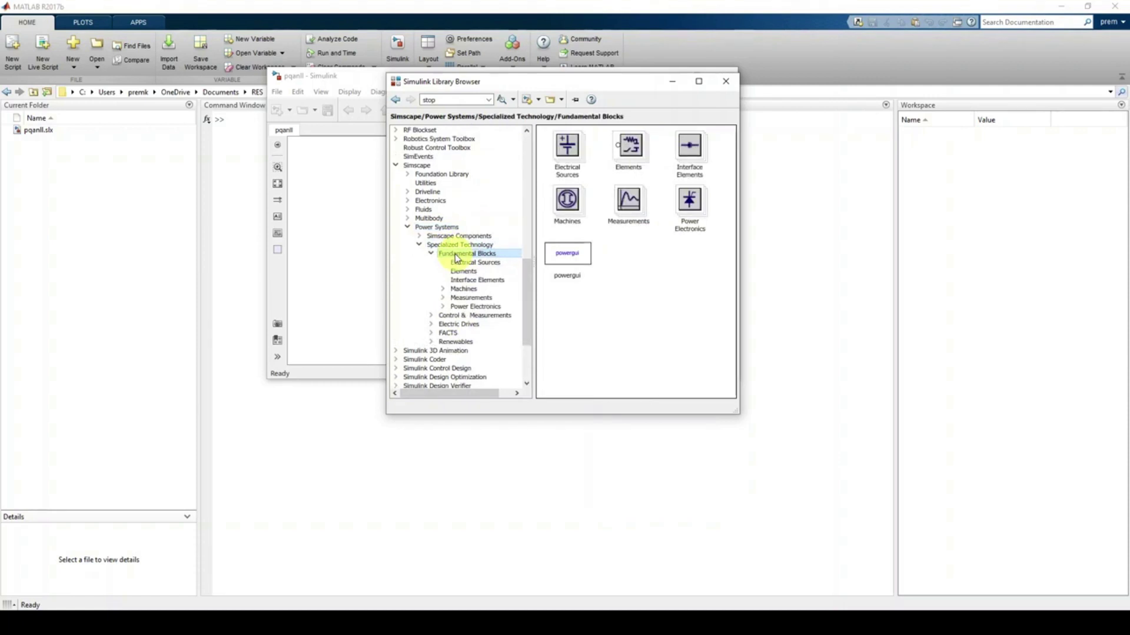
click(483, 263)
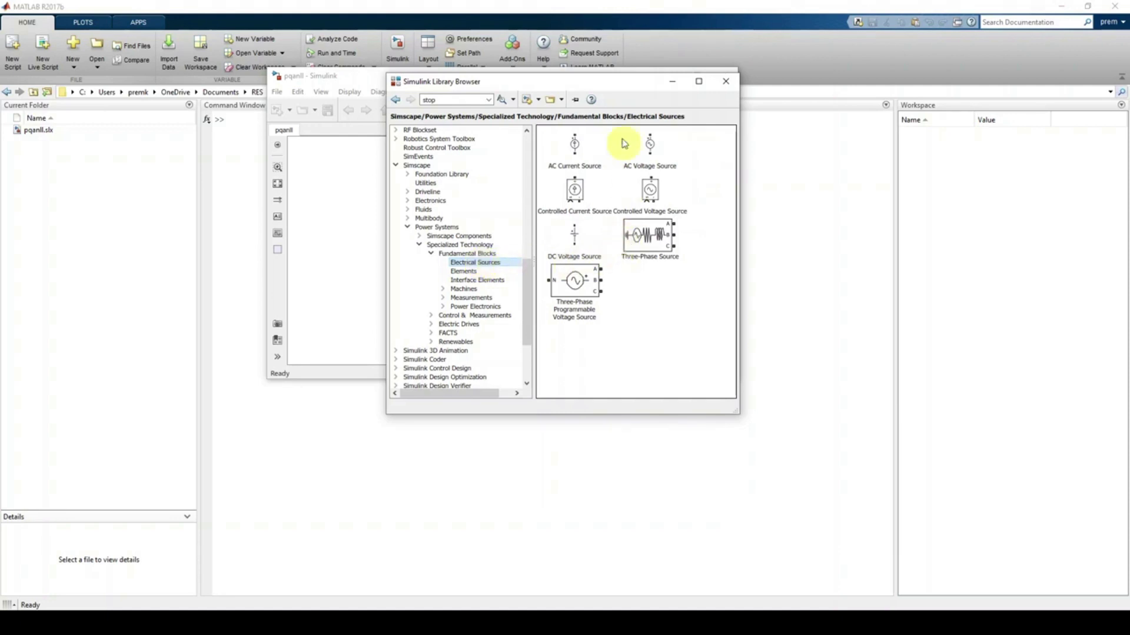
drag(591, 89, 694, 71)
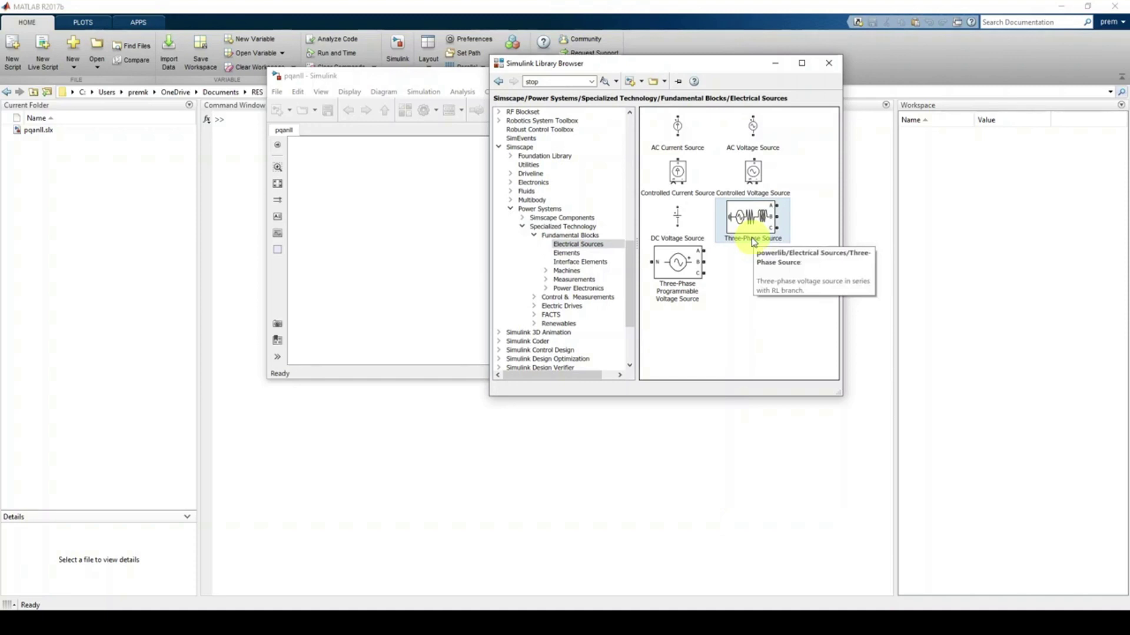
drag(754, 231, 387, 236)
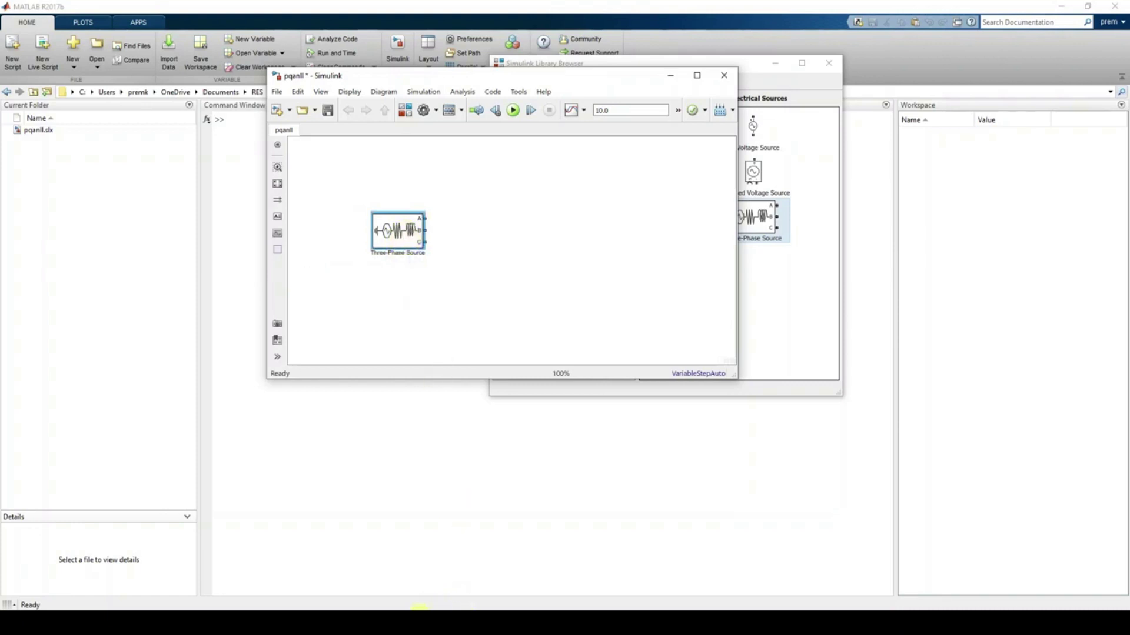
Switch to the RES manual PDF in the browser to check the three phase bridge circuit diagram against the model, and return to Simulink
click(419, 621)
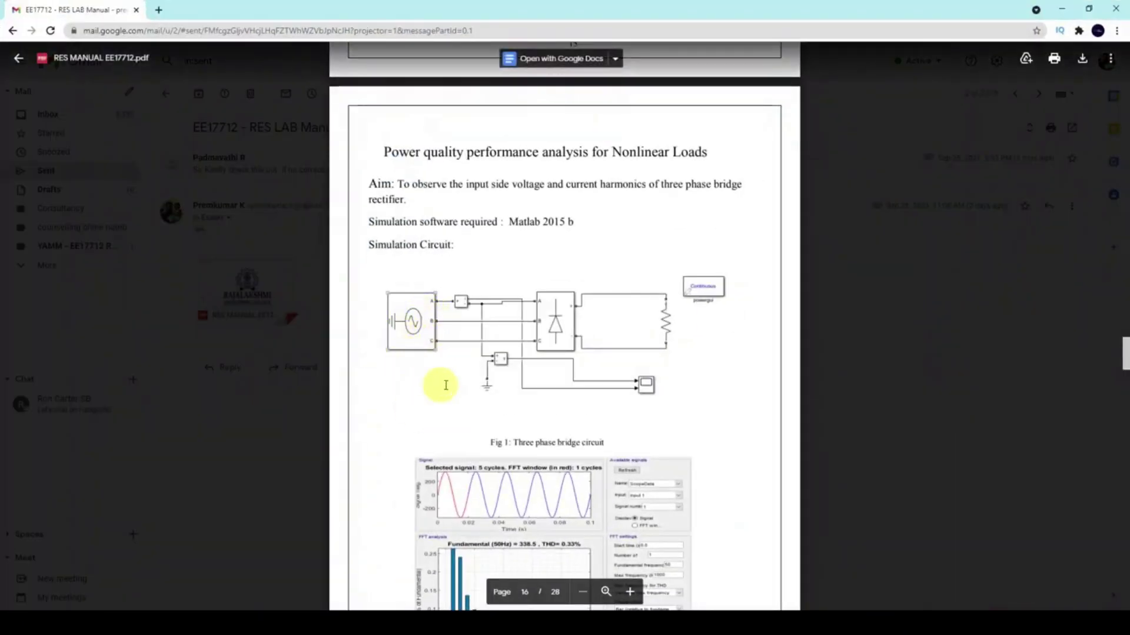
click(420, 621)
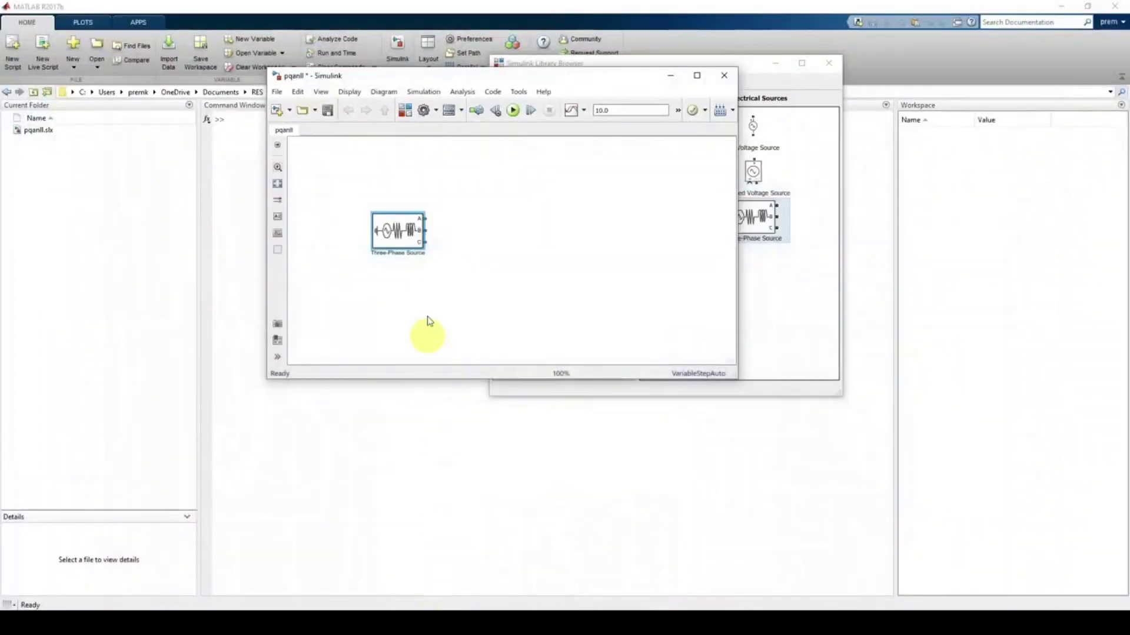
click(419, 620)
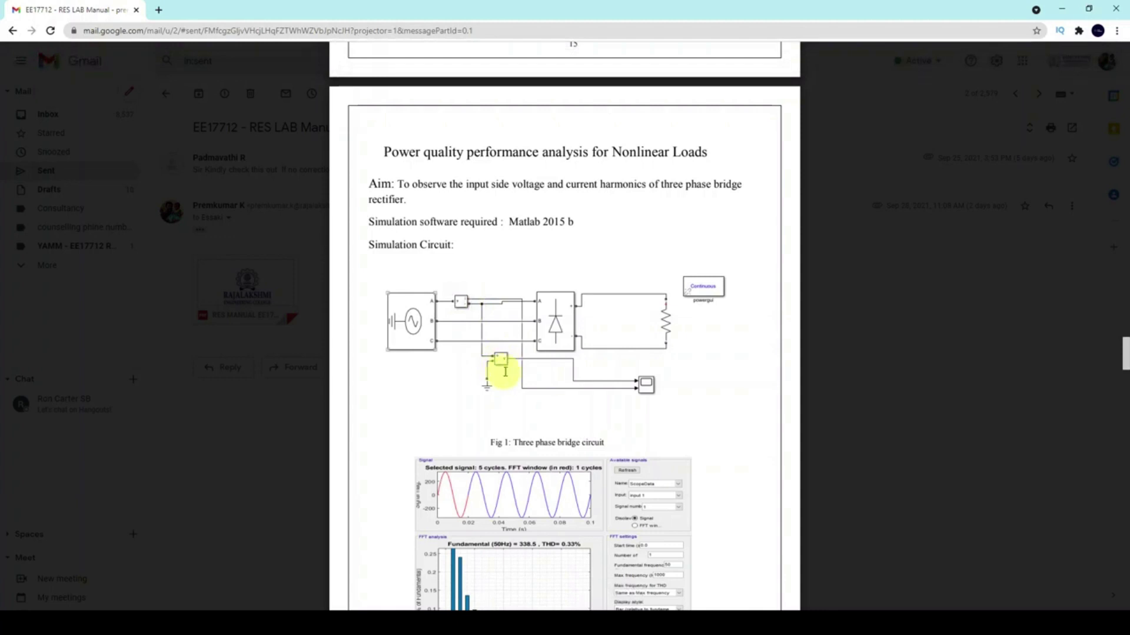
key(alt+Tab)
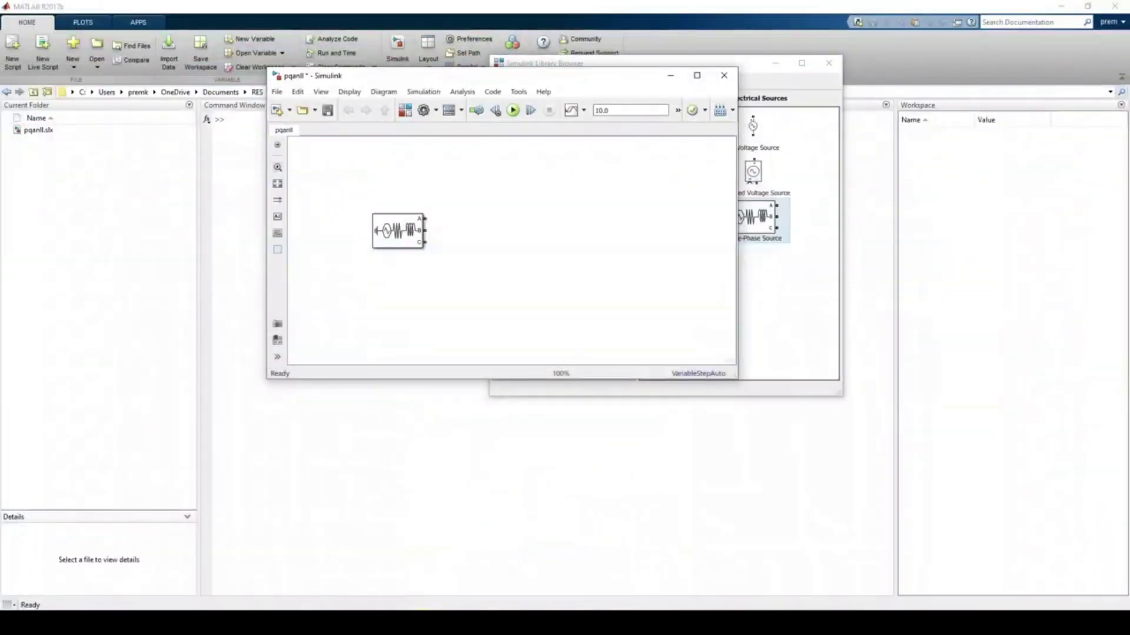
Place a Current Measurement and a Voltage Measurement block from Fundamental Blocks/Measurements beside the Three-Phase Source in the pqanll model
drag(583, 72, 431, 74)
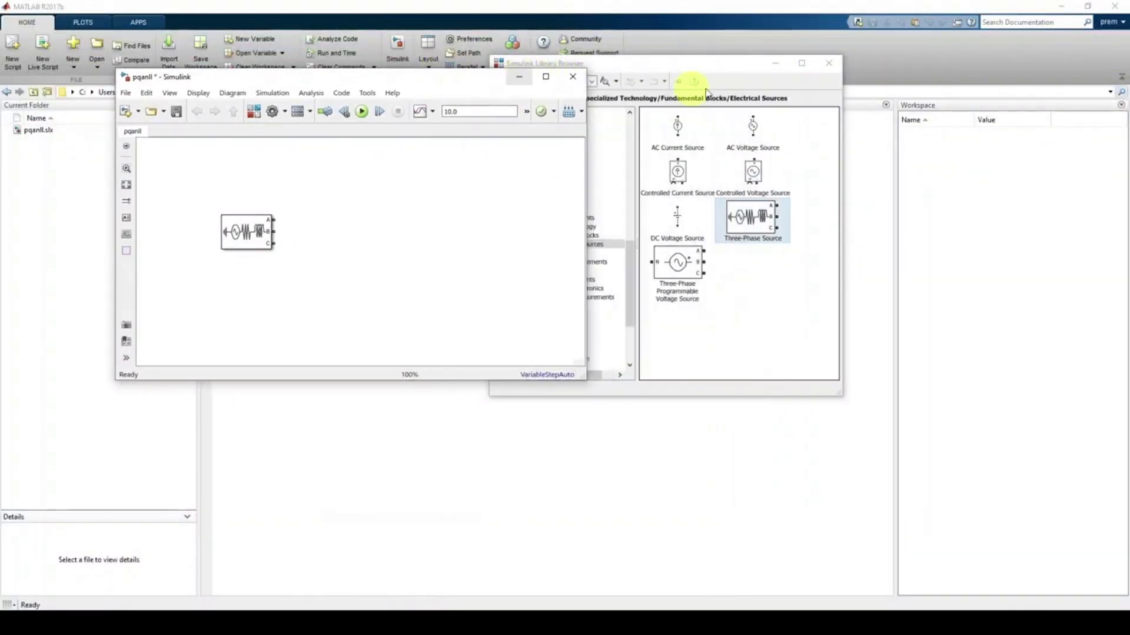
drag(676, 67, 713, 69)
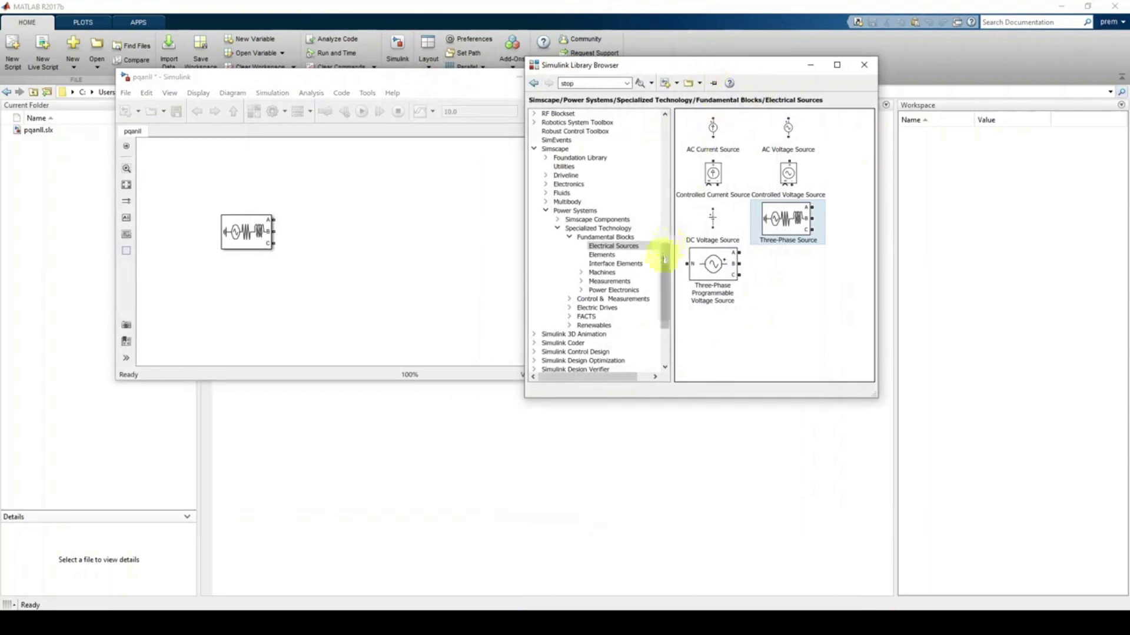
drag(665, 262, 666, 276)
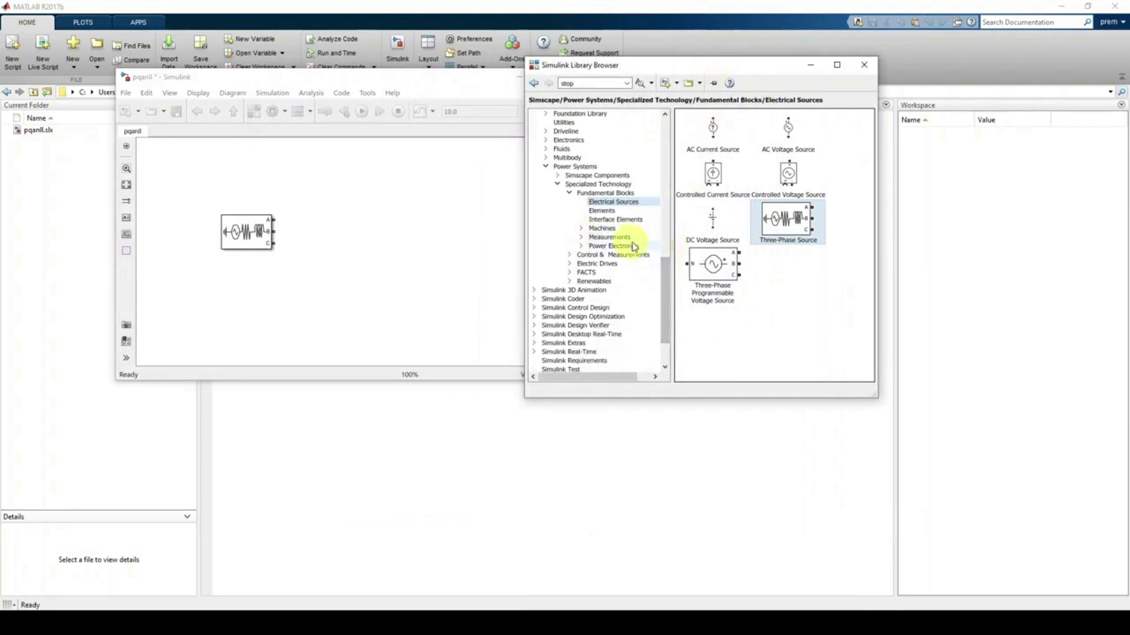
click(609, 239)
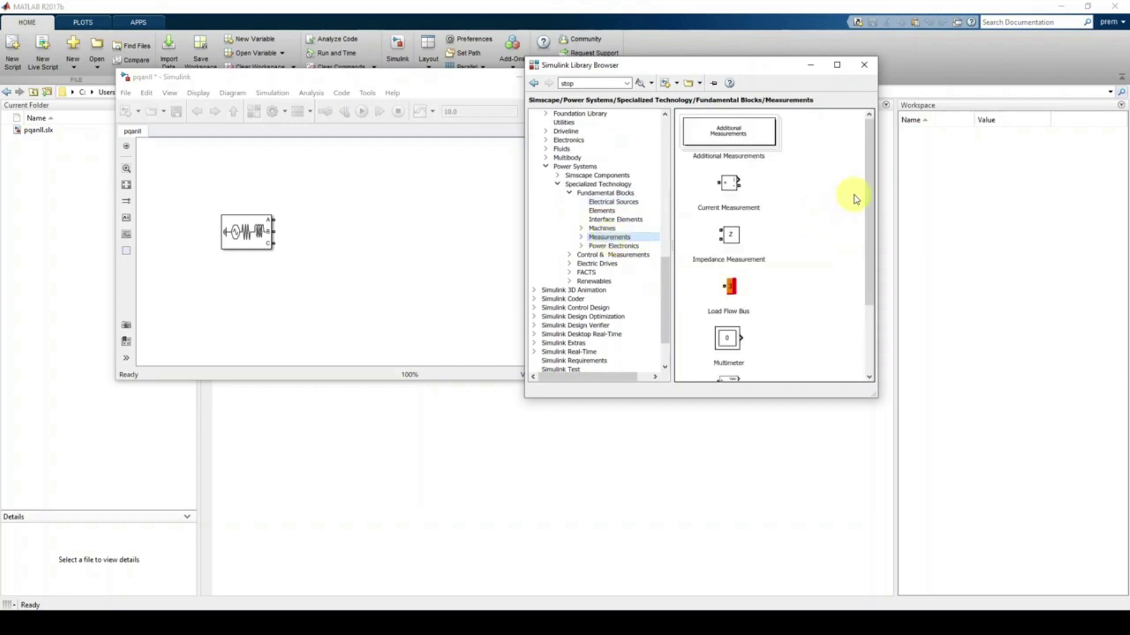
mouse_move(865, 189)
mouse_down()
mouse_move(869, 277)
mouse_move(870, 210)
mouse_up()
drag(735, 160, 378, 207)
drag(869, 251, 870, 353)
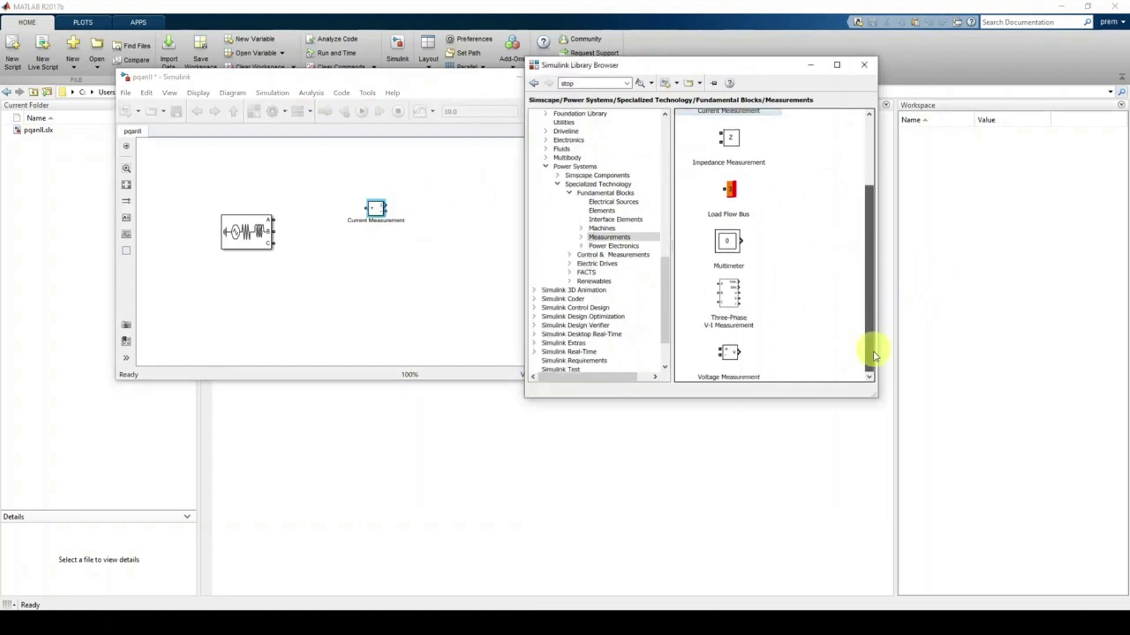
drag(732, 357, 415, 290)
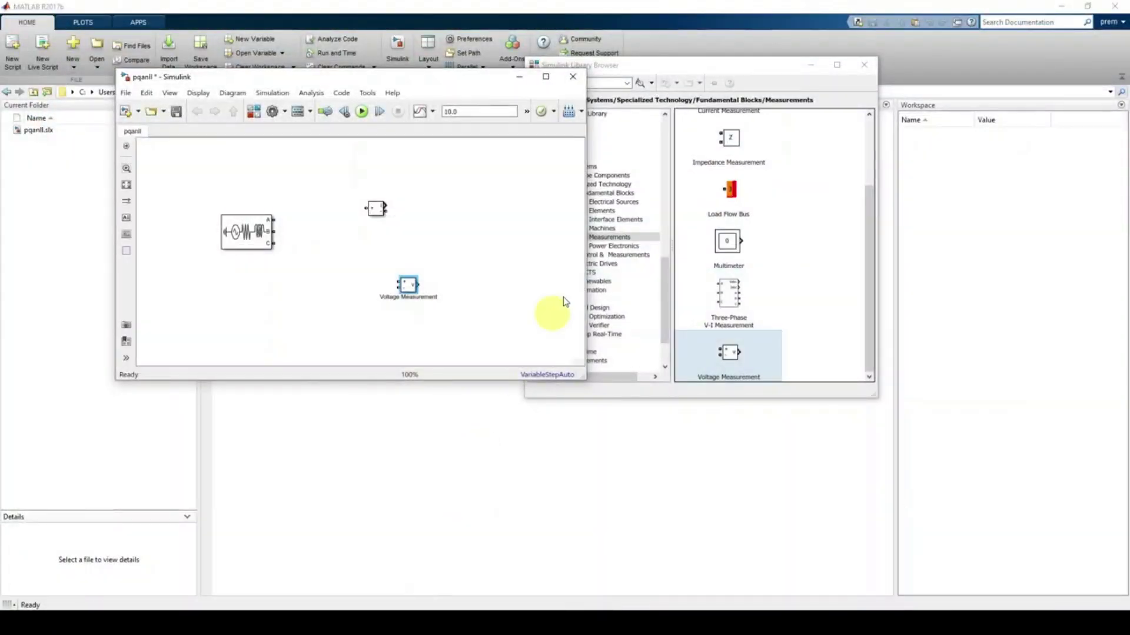
Place a Universal Bridge block from Fundamental Blocks/Power Electronics on the side of the measurement blocks opposite the source
click(642, 71)
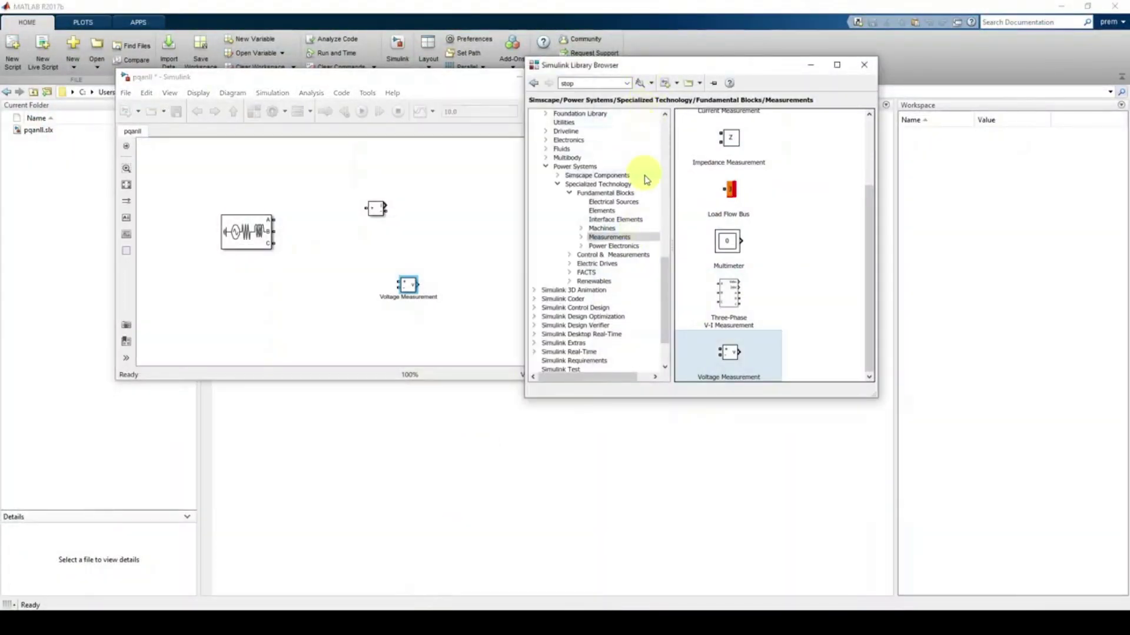
click(609, 246)
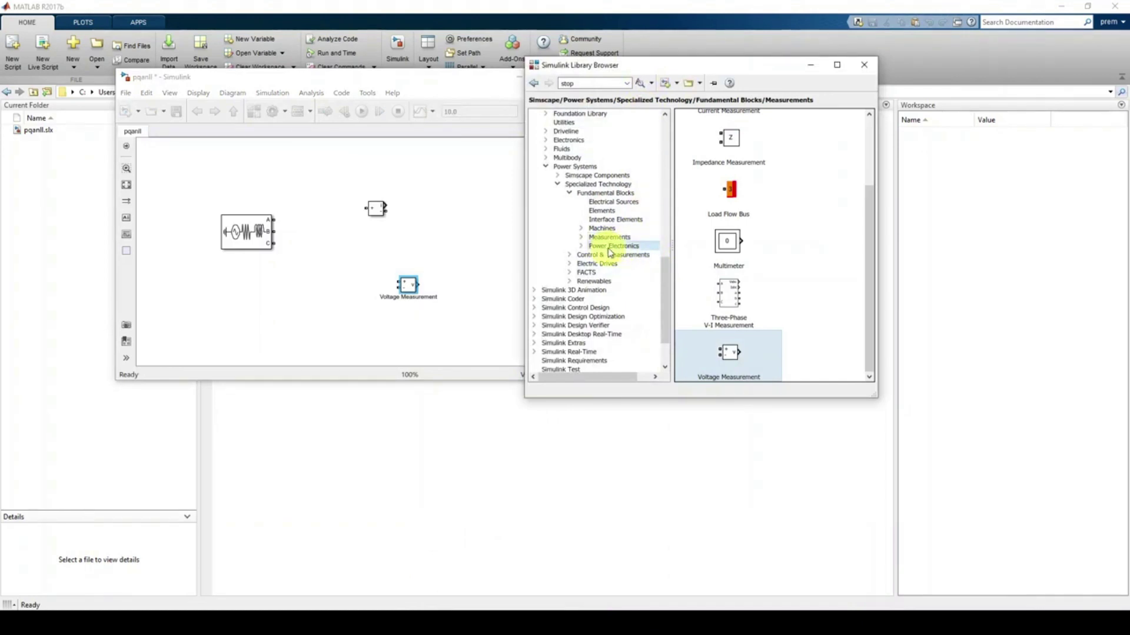
drag(870, 139, 875, 369)
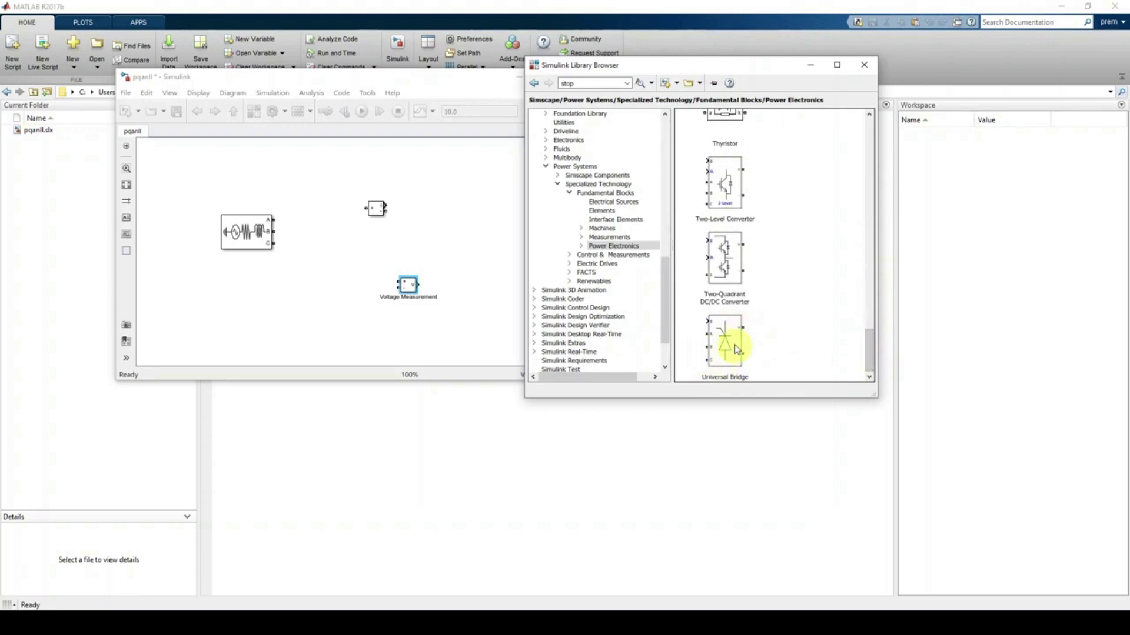
double_click(735, 355)
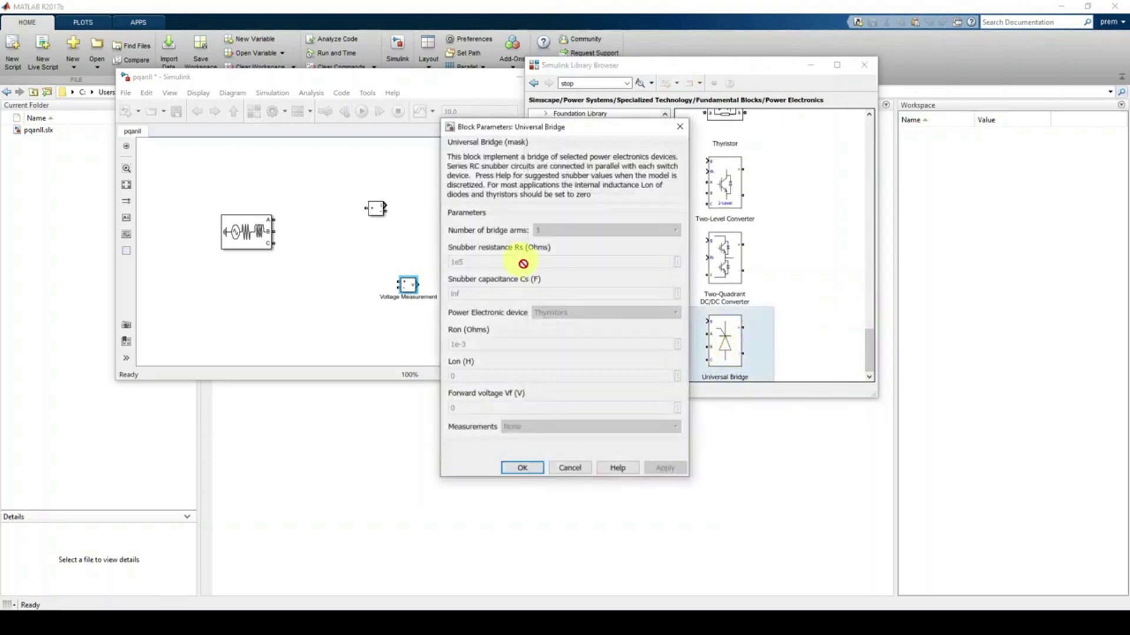
click(680, 127)
drag(725, 344, 469, 235)
Rearrange the Three-Phase Source and both measurement blocks to leave wiring space before the Universal Bridge
drag(414, 283, 364, 274)
drag(376, 218, 330, 206)
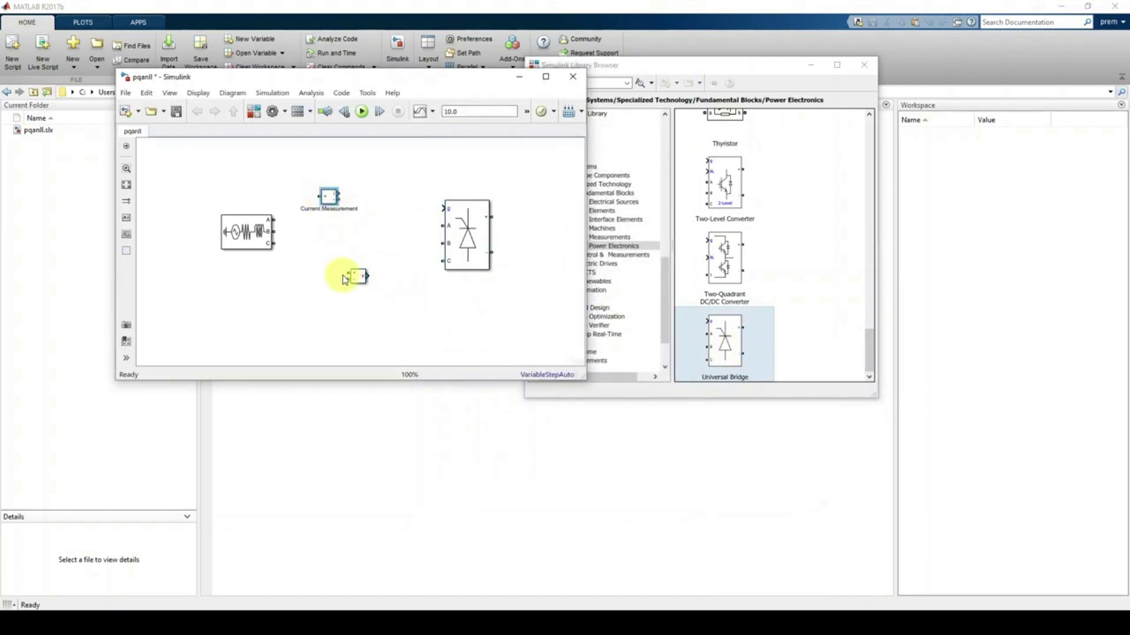
drag(360, 277, 328, 285)
drag(241, 242, 200, 234)
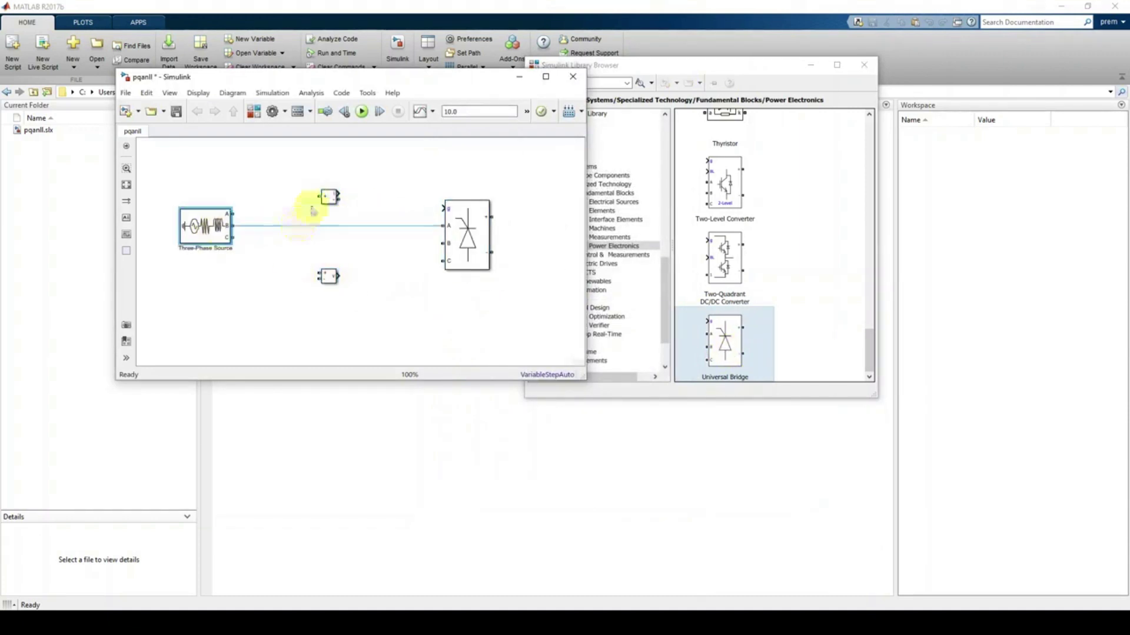
drag(329, 277, 308, 277)
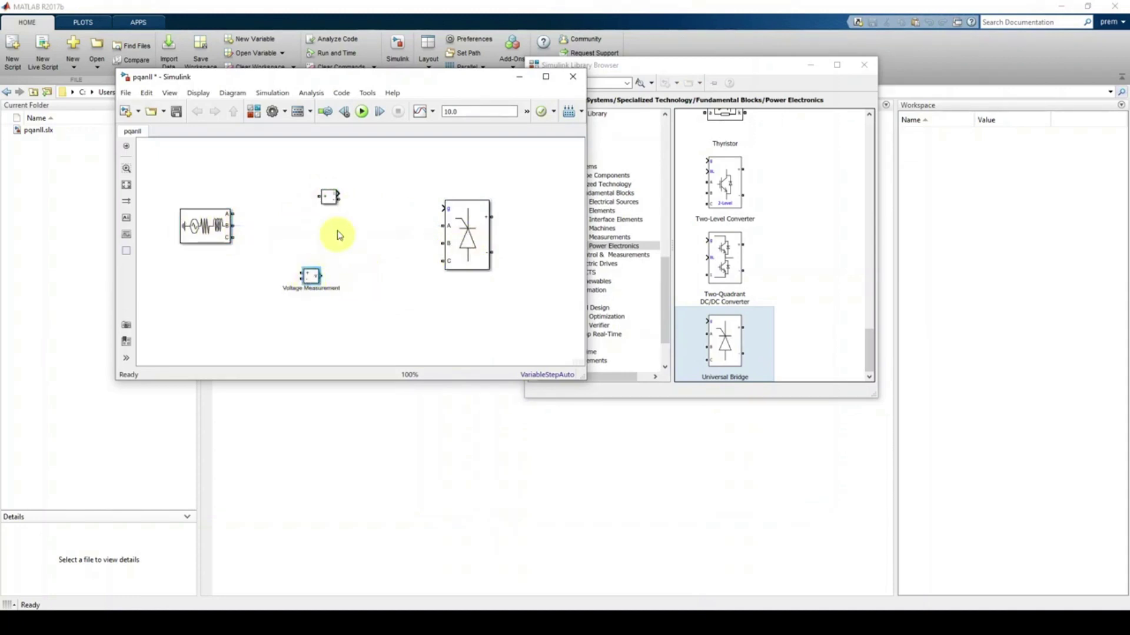
click(325, 199)
drag(321, 203, 315, 202)
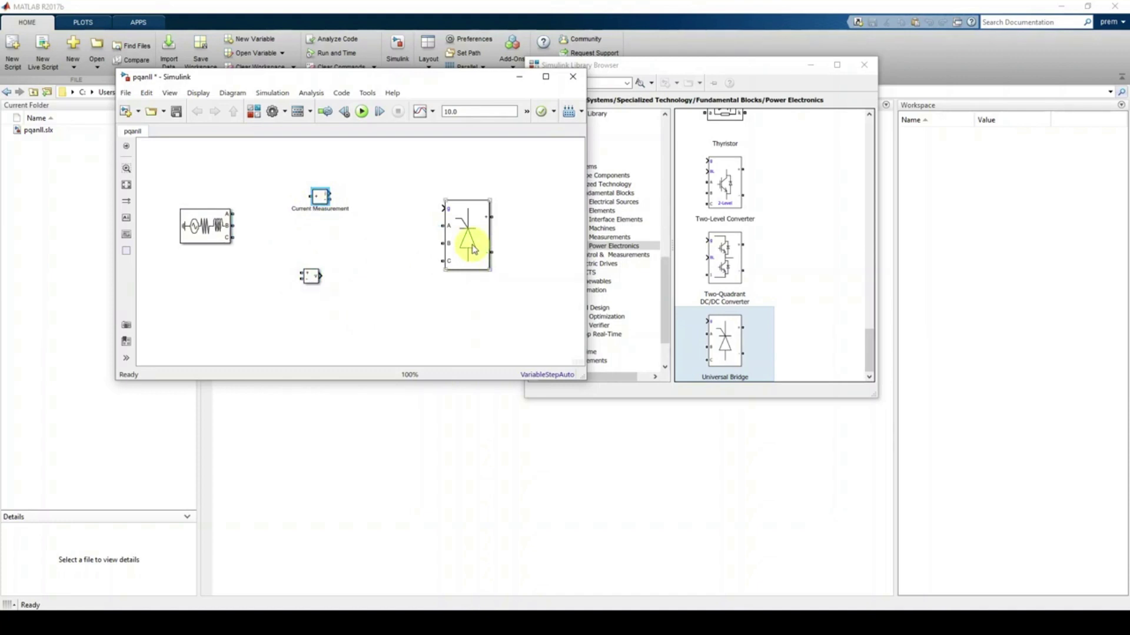
Set the Universal Bridge's power electronic device to Diodes, keeping 3 bridge arms
double_click(475, 252)
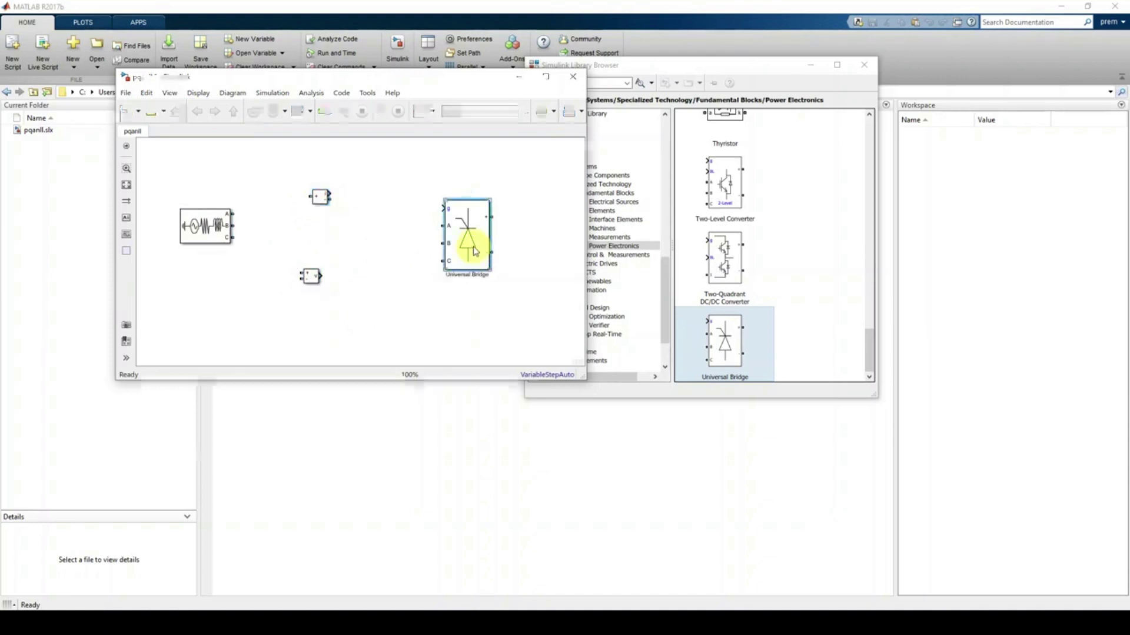
click(608, 248)
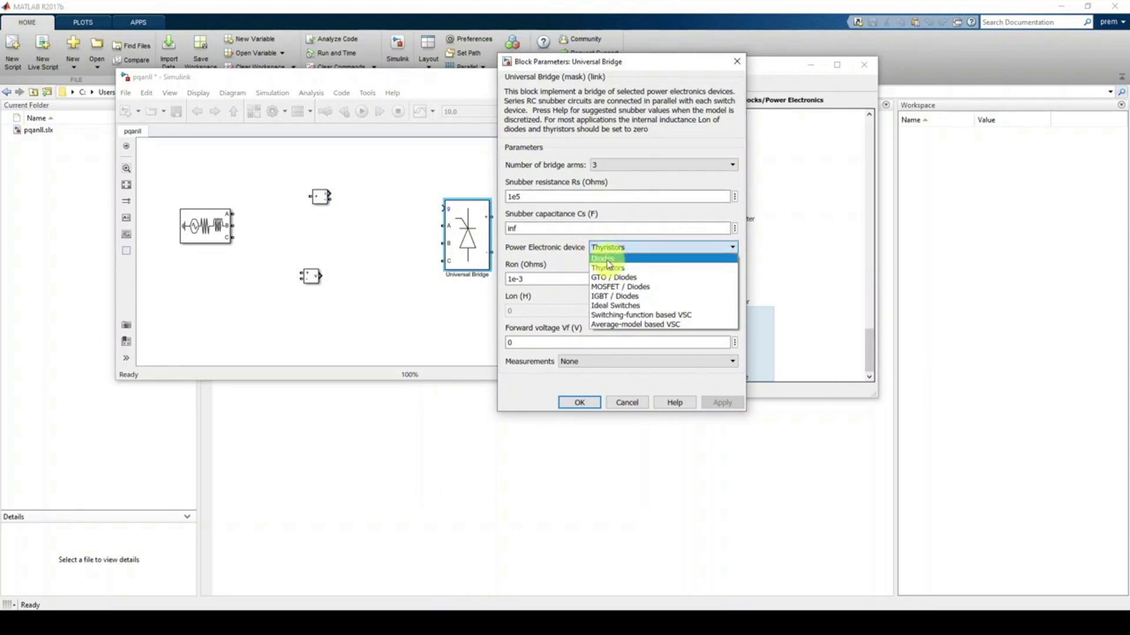
click(606, 259)
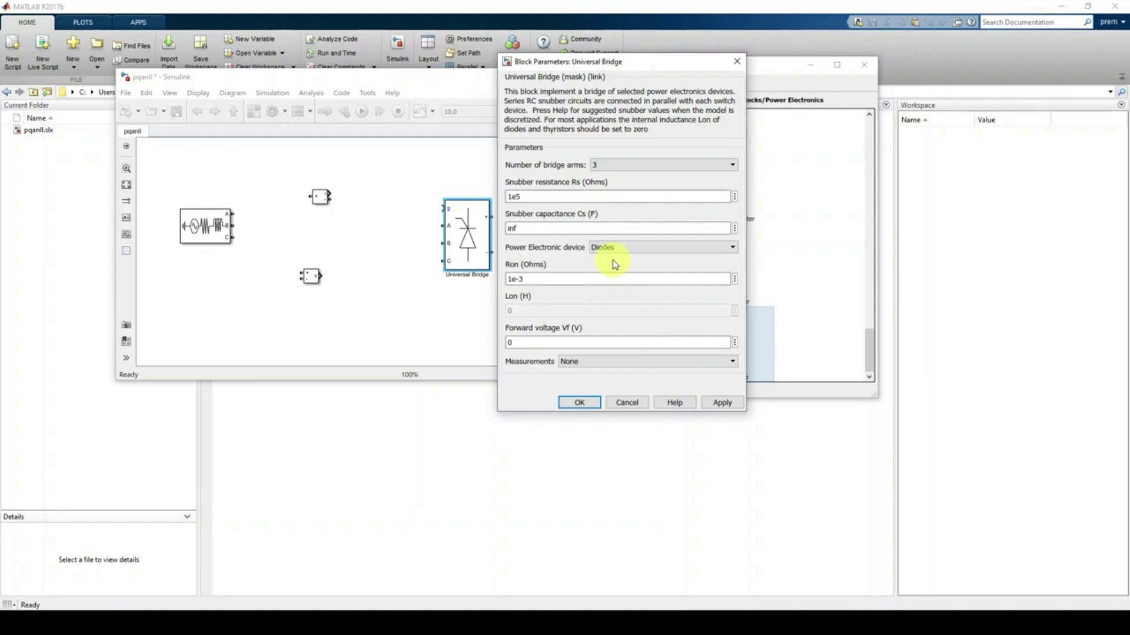
click(720, 407)
click(599, 248)
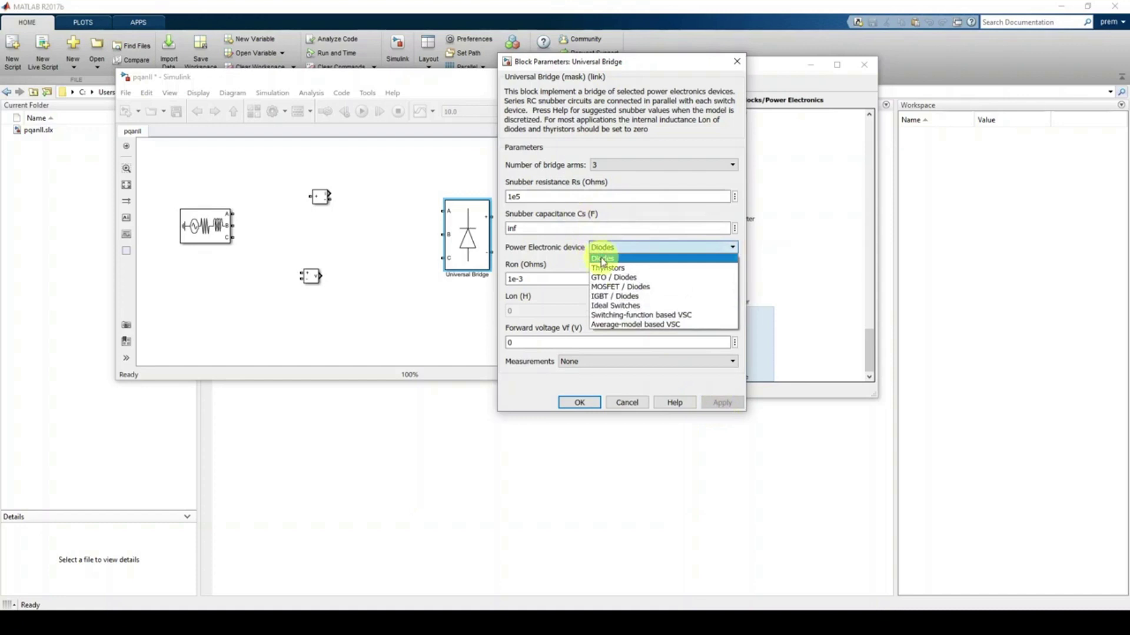
click(603, 262)
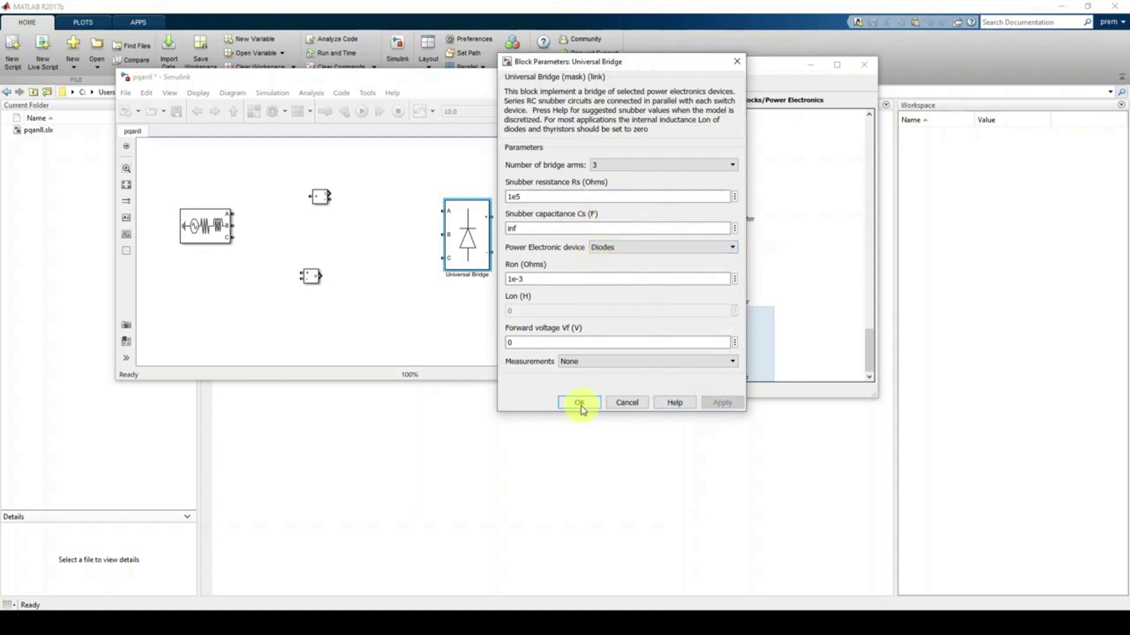
click(580, 404)
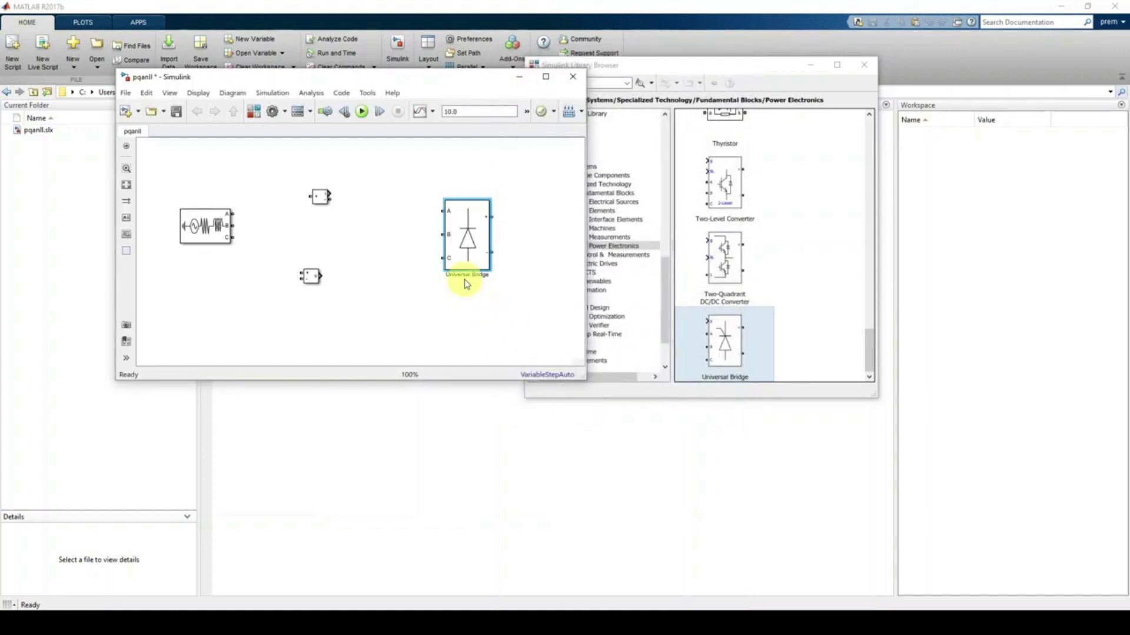
Enlarge the Three-Phase Source to about the bridge's height and move the Voltage Measurement block further below the phase lines
ctrl+click(202, 225)
drag(202, 225, 230, 199)
click(310, 277)
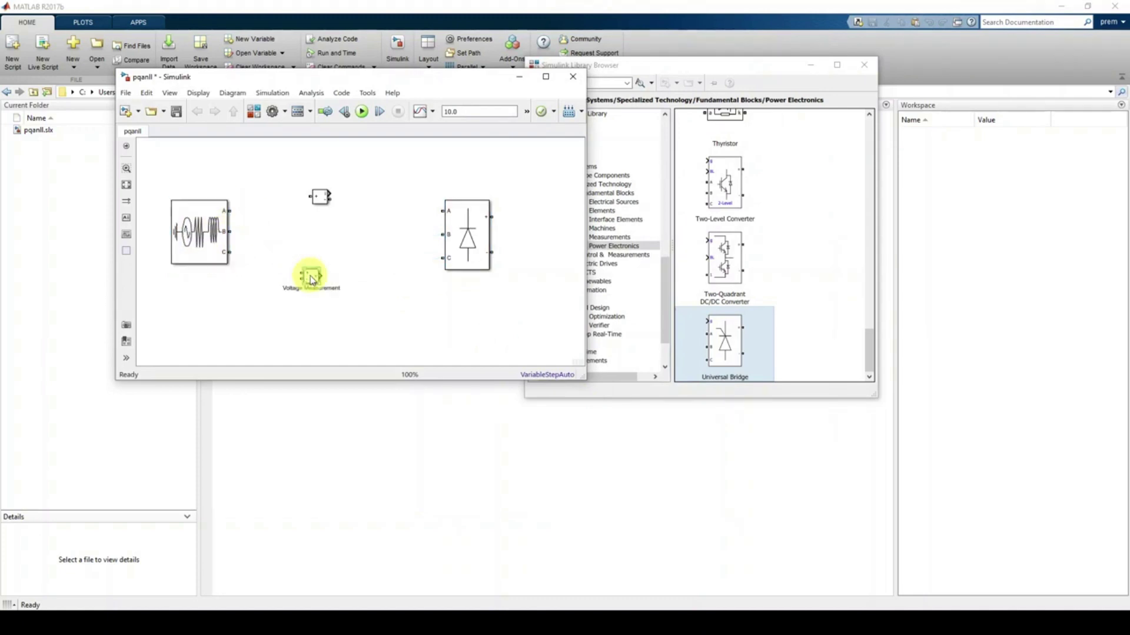
drag(310, 277, 327, 319)
Wire source phases A, B and C to the bridge, with Current Measurement in phase A and Voltage Measurement across phases A and B
mouse_move(315, 196)
mouse_down()
mouse_move(284, 223)
mouse_move(260, 209)
mouse_move(461, 221)
mouse_up()
drag(230, 233, 443, 237)
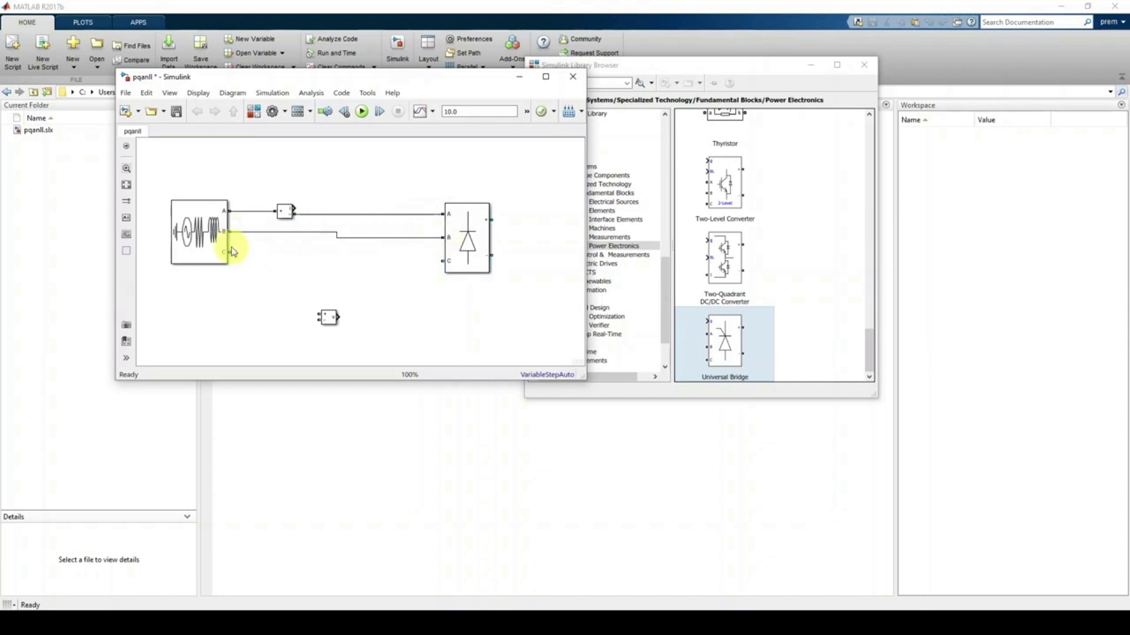
drag(230, 252, 443, 260)
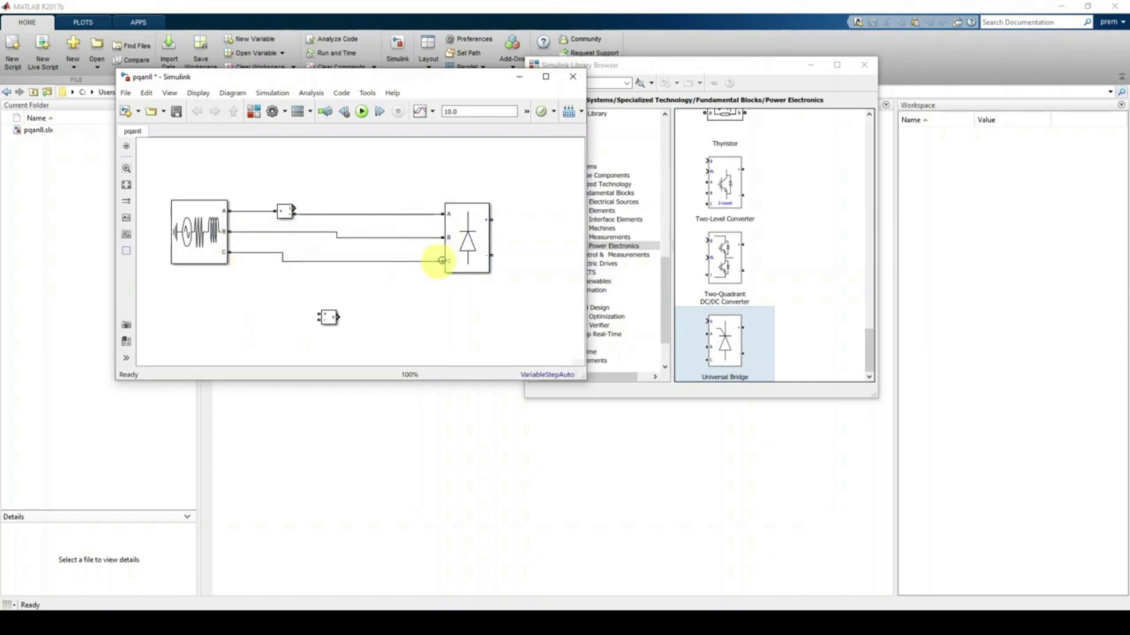
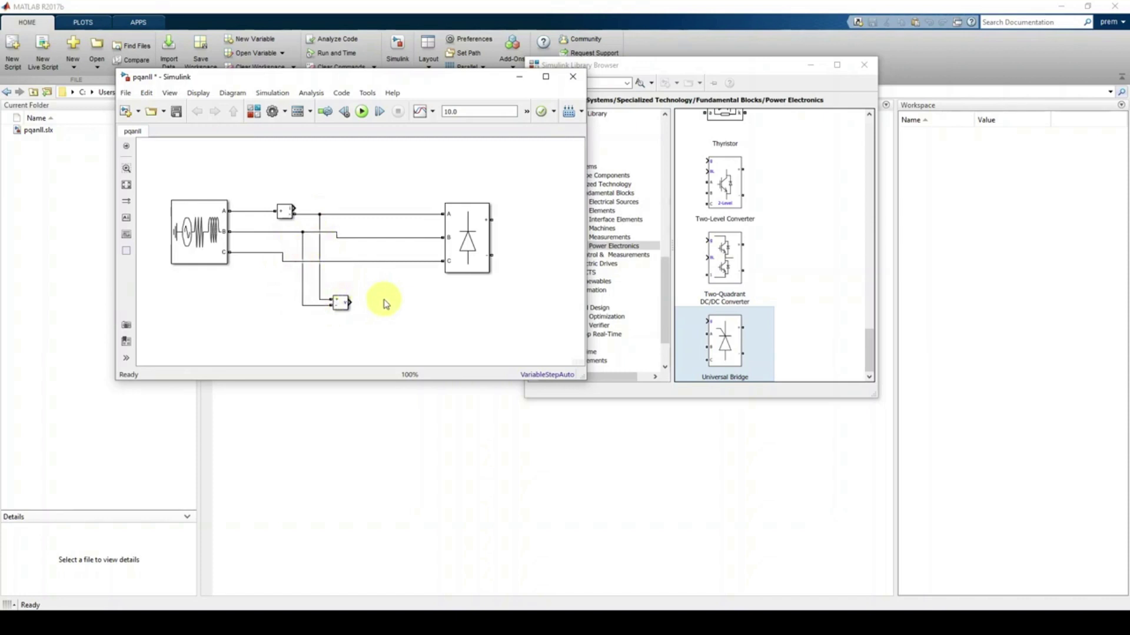
Move the Universal Bridge closer to the source, and check the load side of the circuit diagram in the browser's lab manual PDF
drag(457, 254, 410, 253)
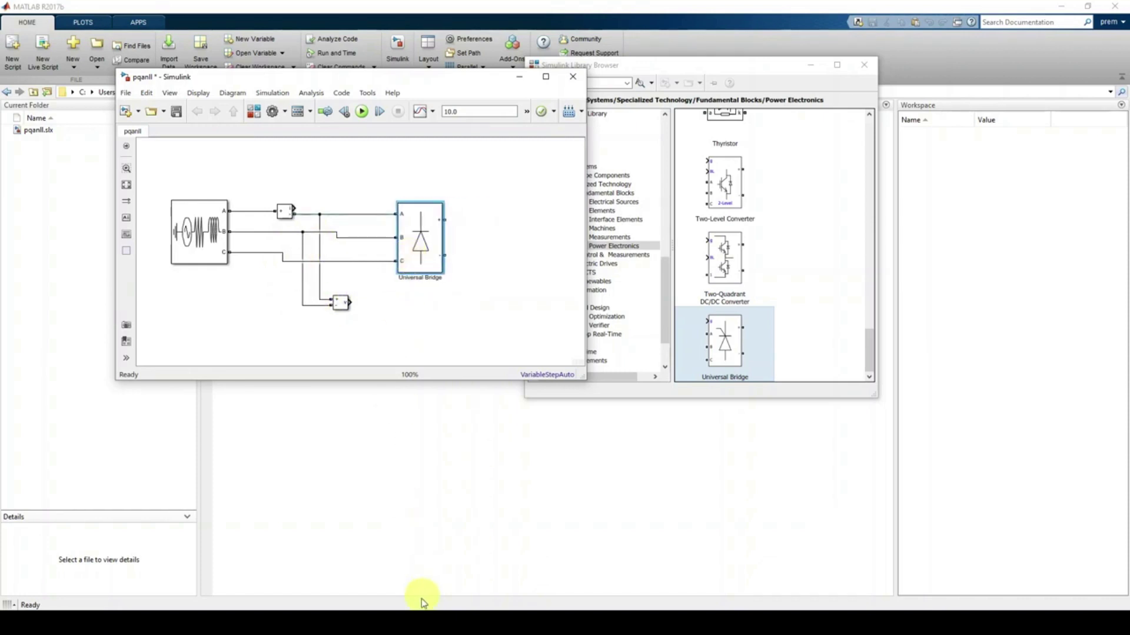
key(alt+Tab)
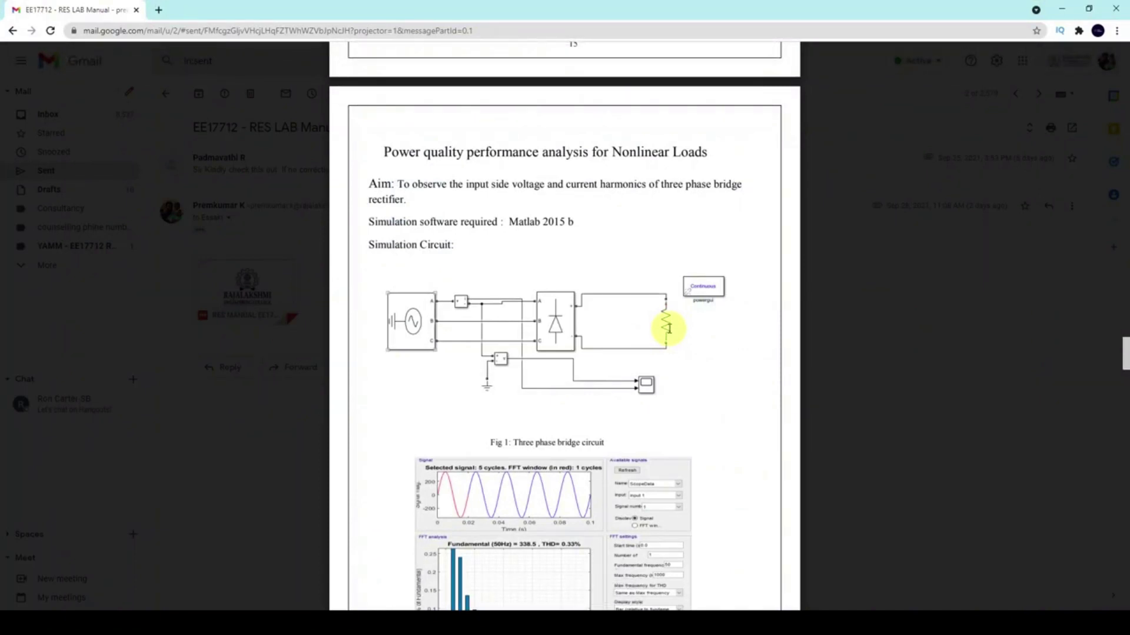
click(465, 623)
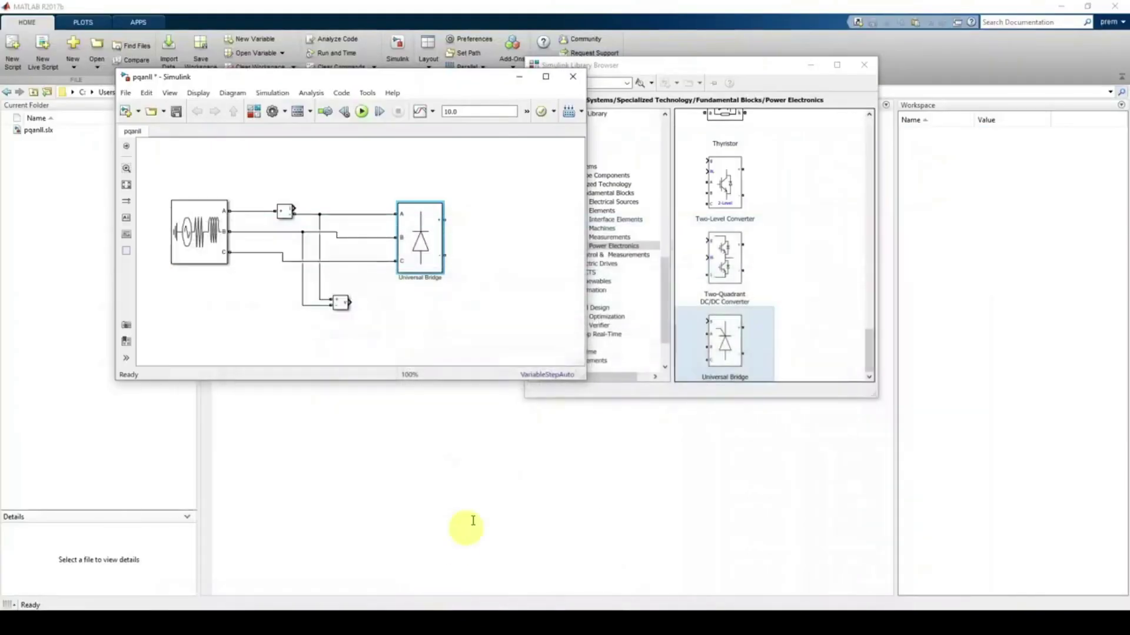
Place a Series RLC Branch from Fundamental Blocks/Elements on the output side of the Universal Bridge
click(666, 59)
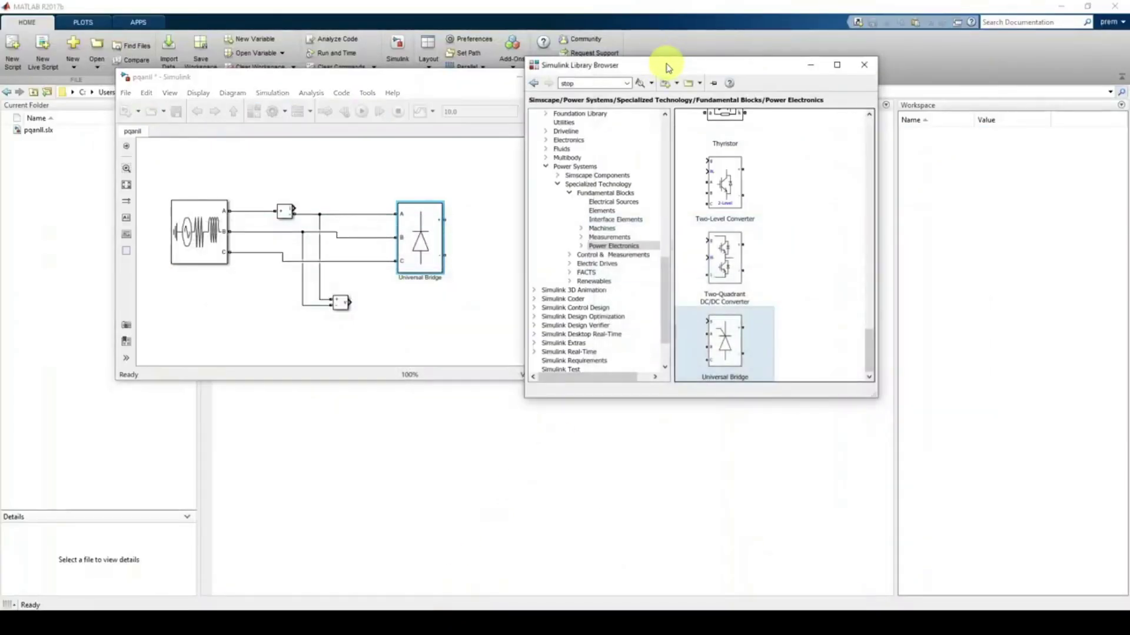
click(608, 211)
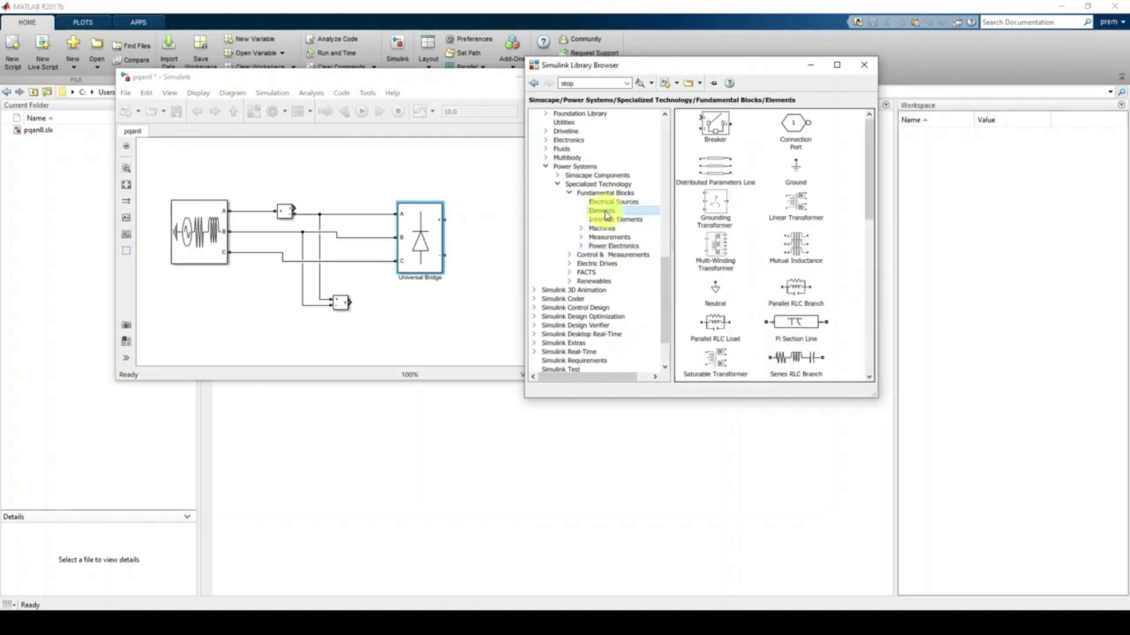
scroll(792, 226, down, 1)
scroll(789, 222, down, 1)
click(789, 222)
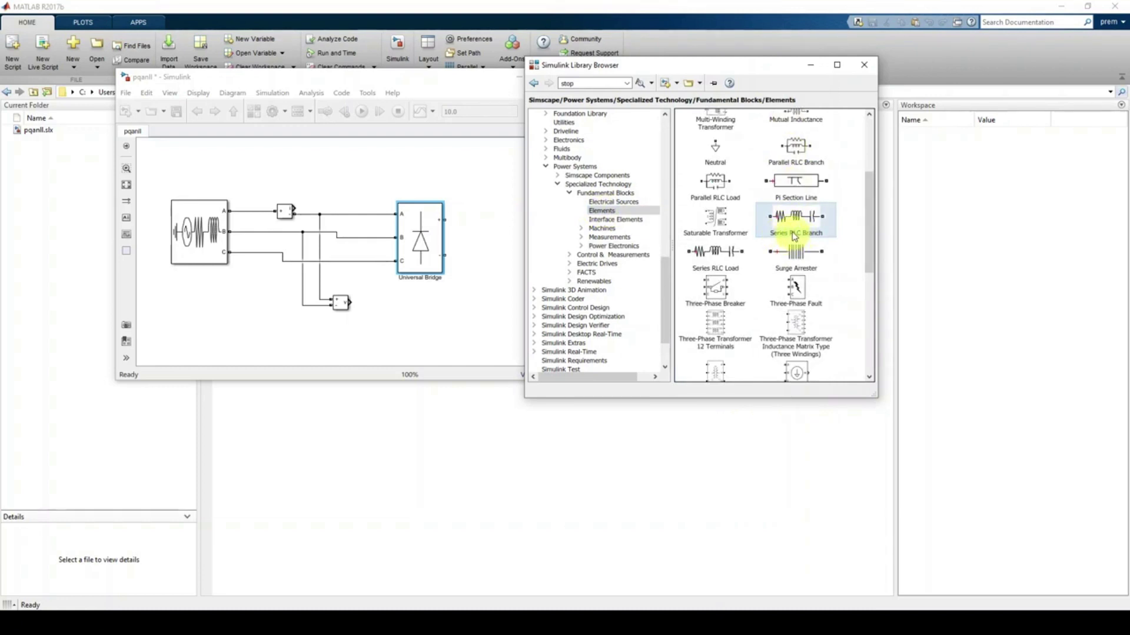
drag(694, 72, 857, 86)
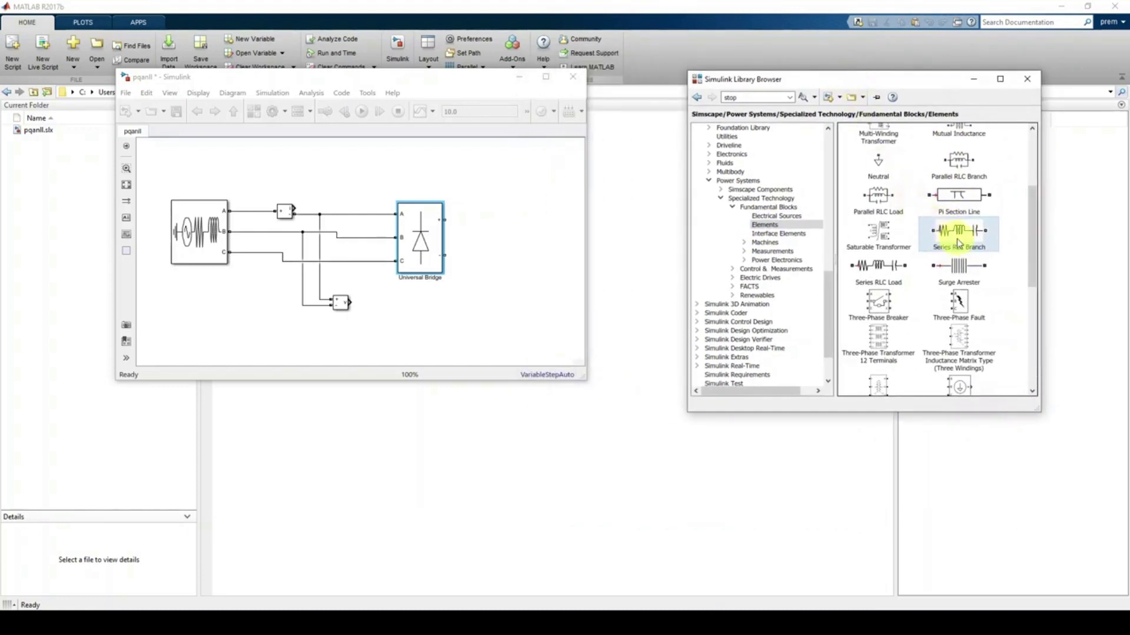
drag(959, 238, 511, 235)
click(513, 245)
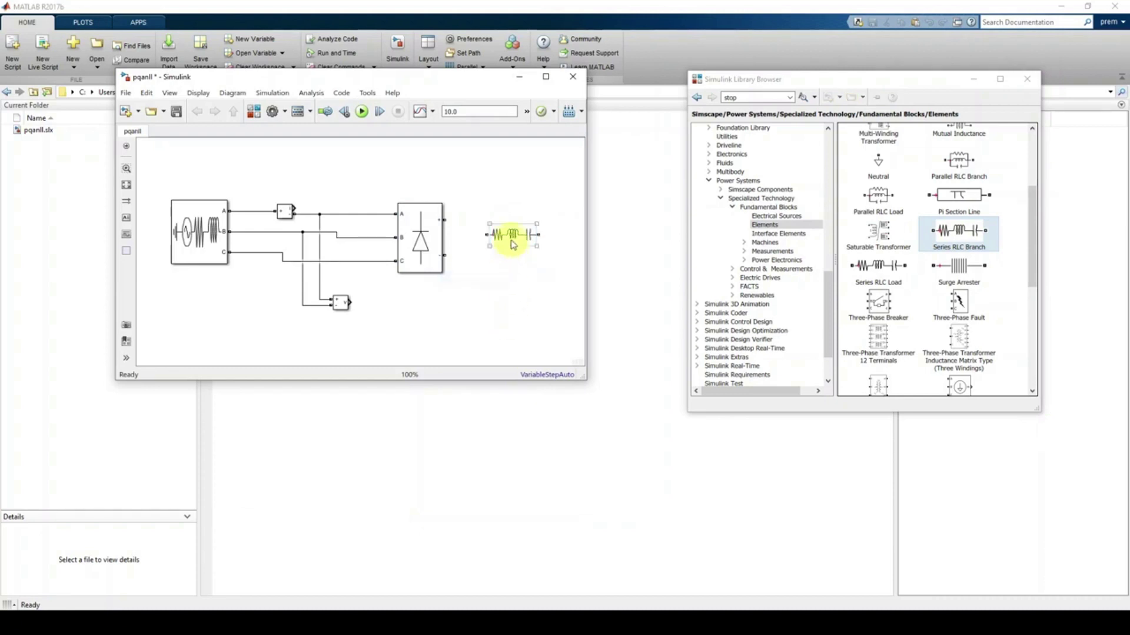
Rotate the Series RLC Branch to vertical and shift it slightly further from the bridge outputs
click(509, 237)
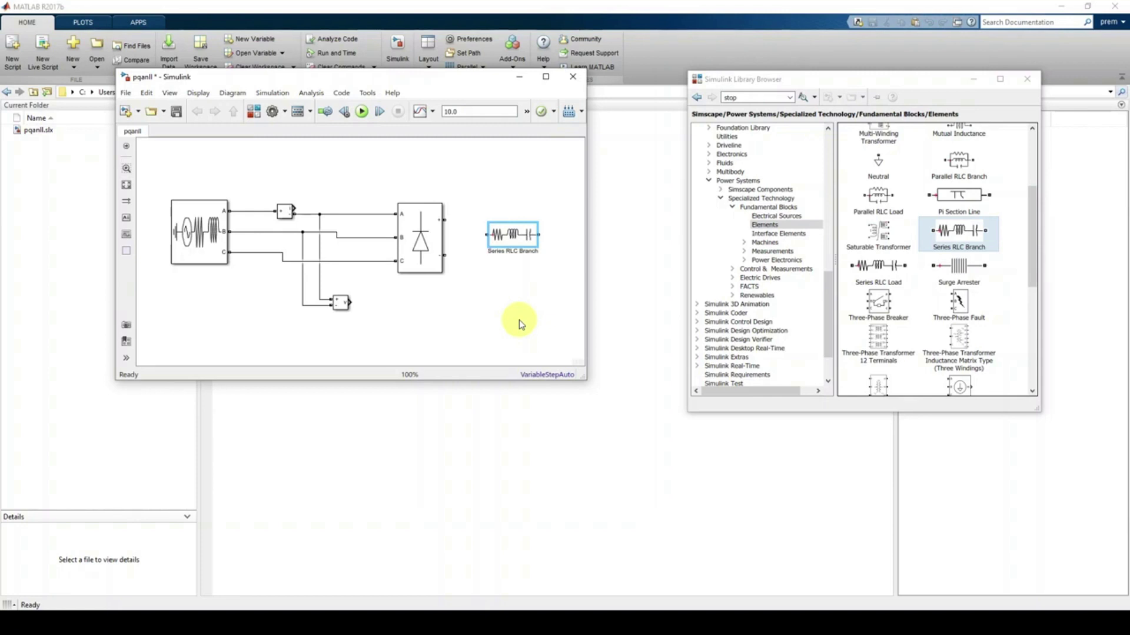
key(ctrl+r)
key(ctrl+r)
key(ctrl+r)
key(ctrl+r)
key(ctrl+r)
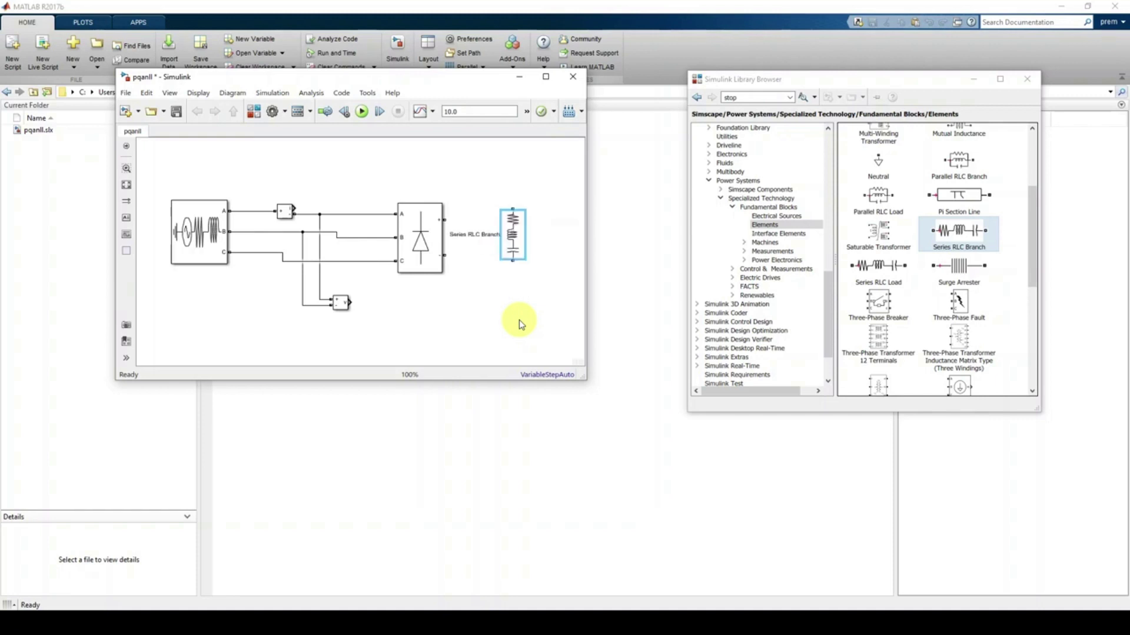
drag(513, 248, 529, 259)
click(512, 295)
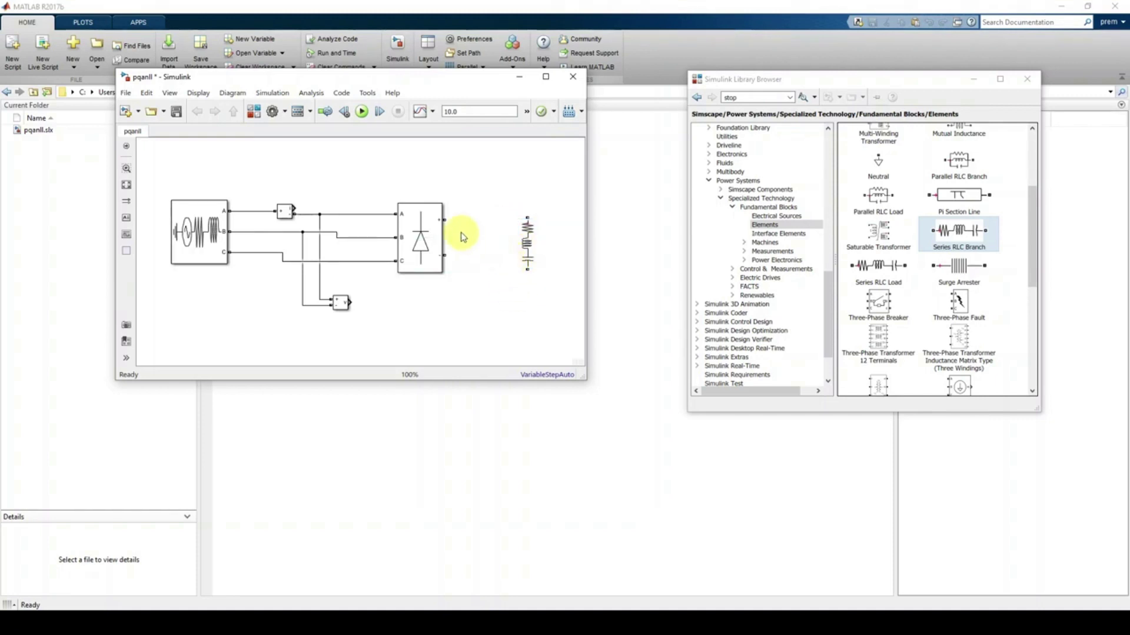
Wire the Series RLC Branch across the Universal Bridge's positive and negative outputs and configure it as branch type R with 1000 ohms
drag(446, 221, 530, 213)
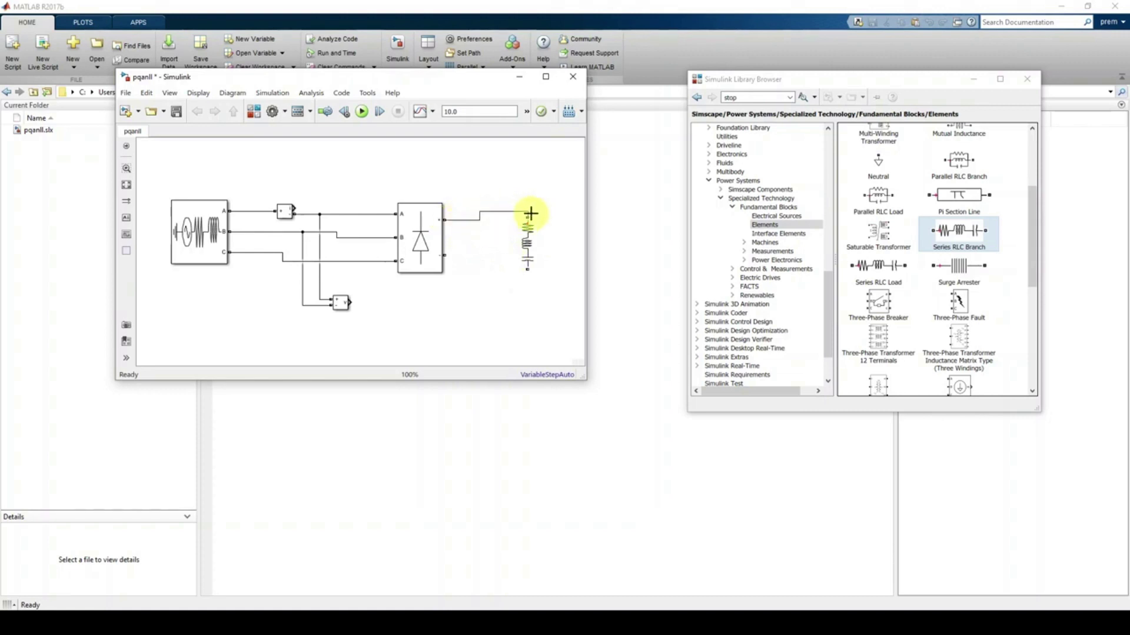
drag(448, 255, 522, 263)
click(527, 245)
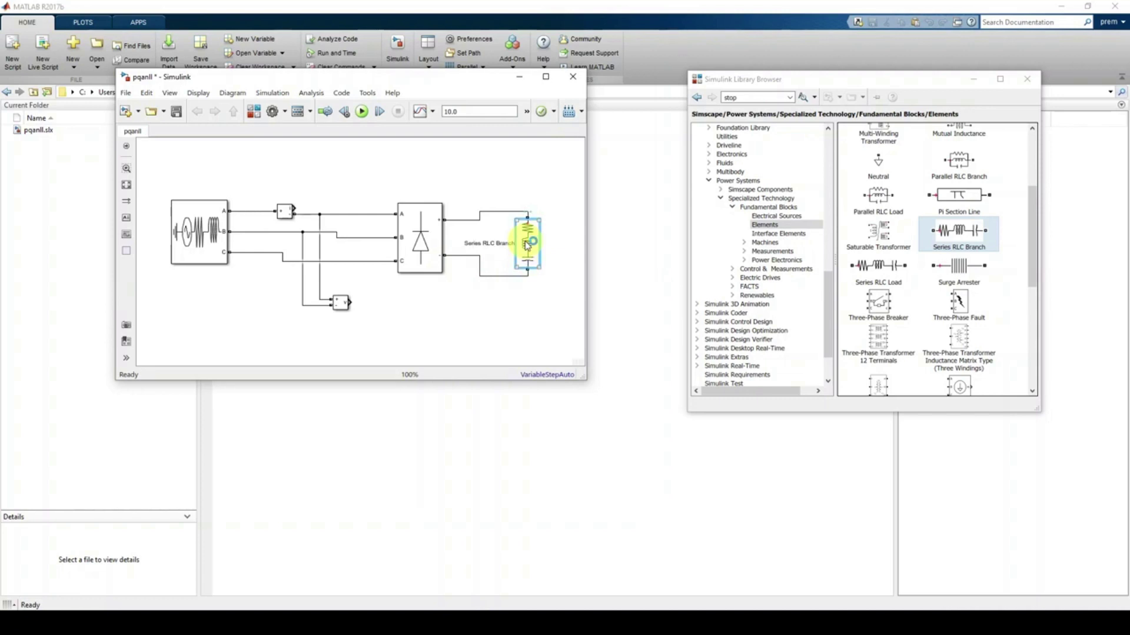
double_click(527, 245)
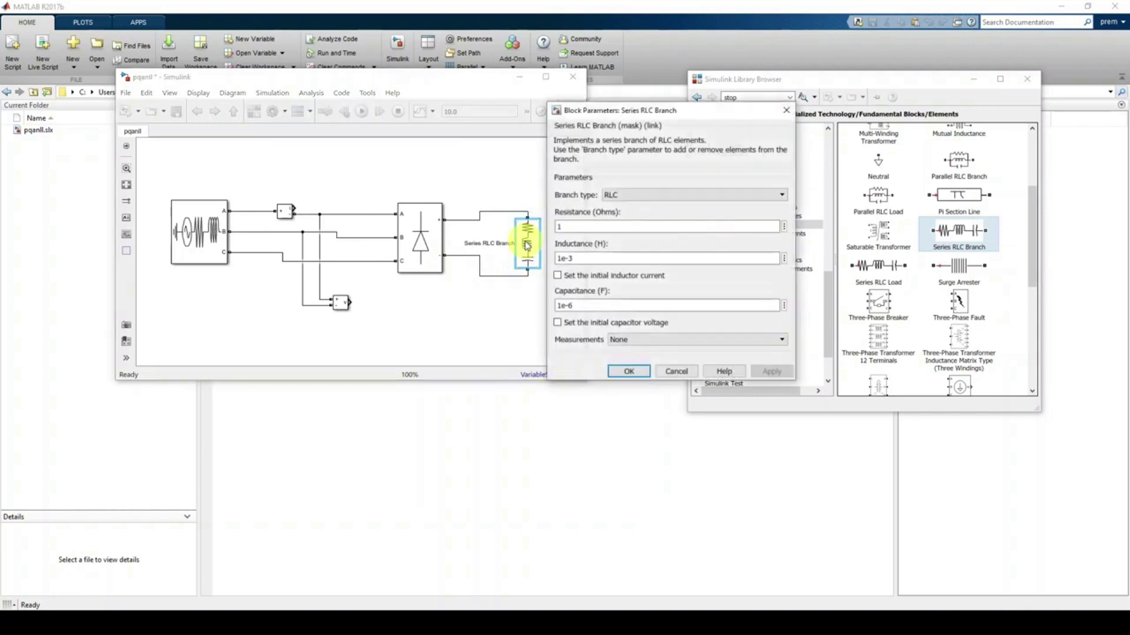
click(623, 194)
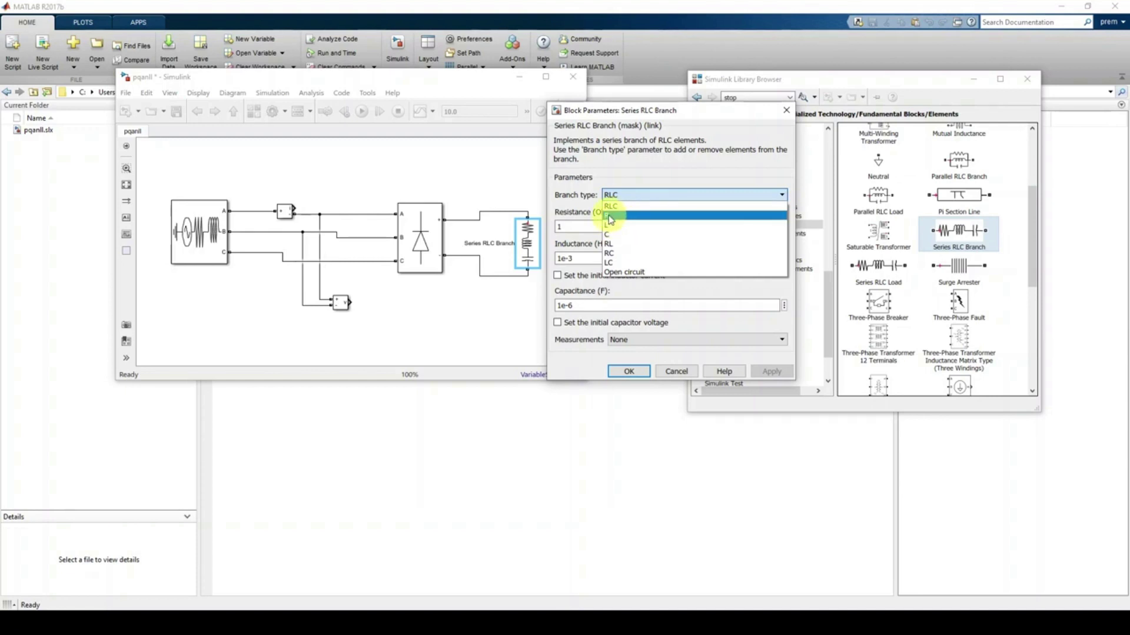
click(609, 220)
double_click(570, 229)
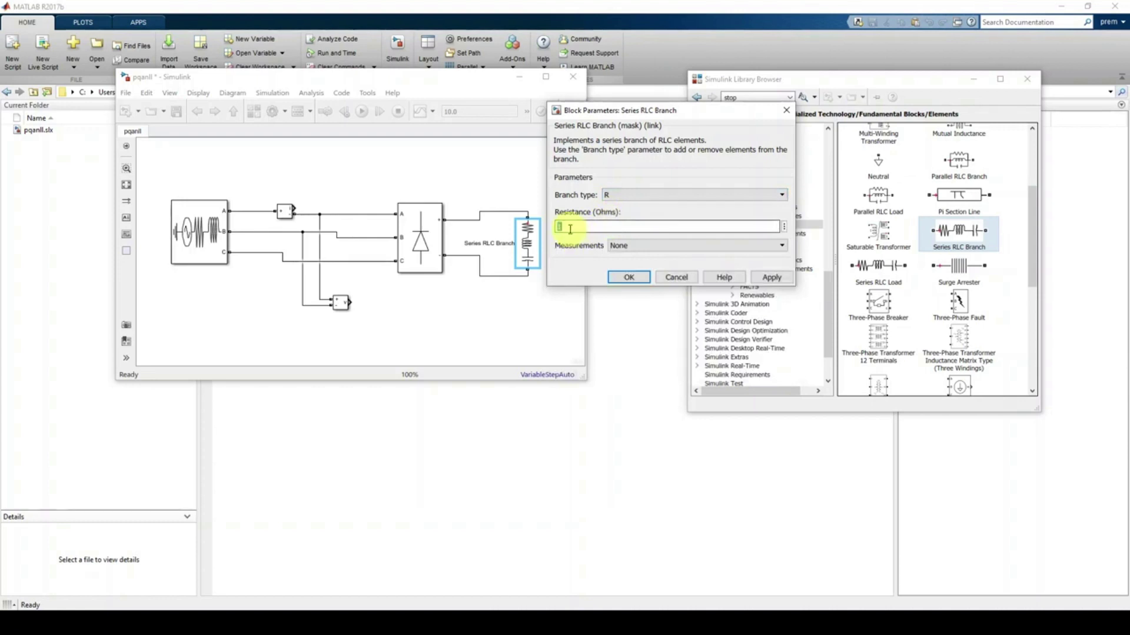
text(1000)
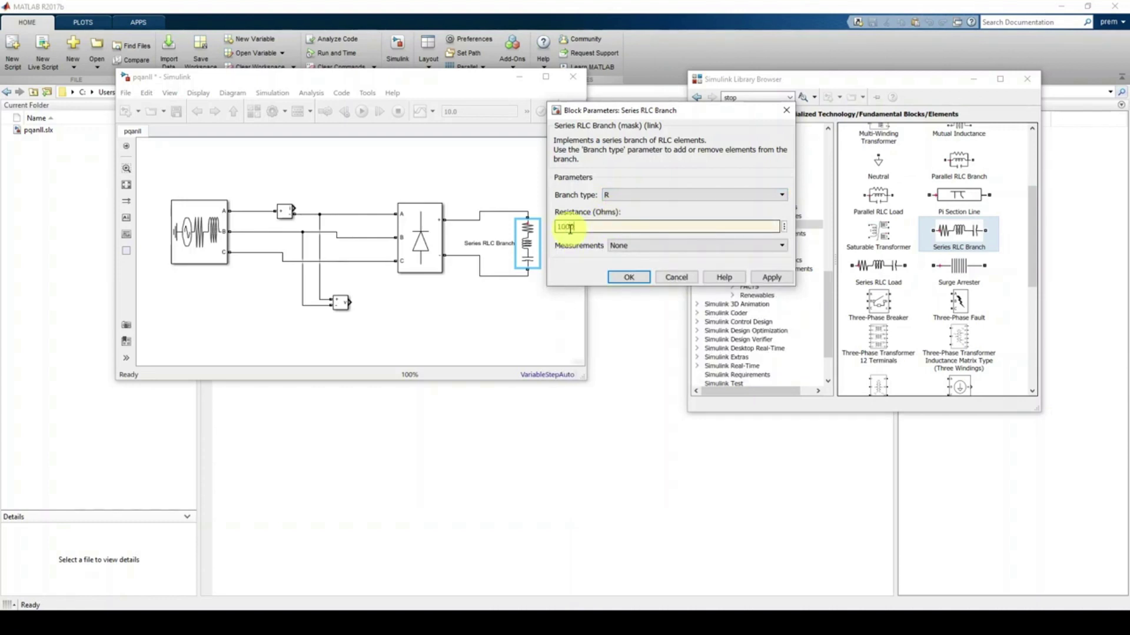
click(766, 277)
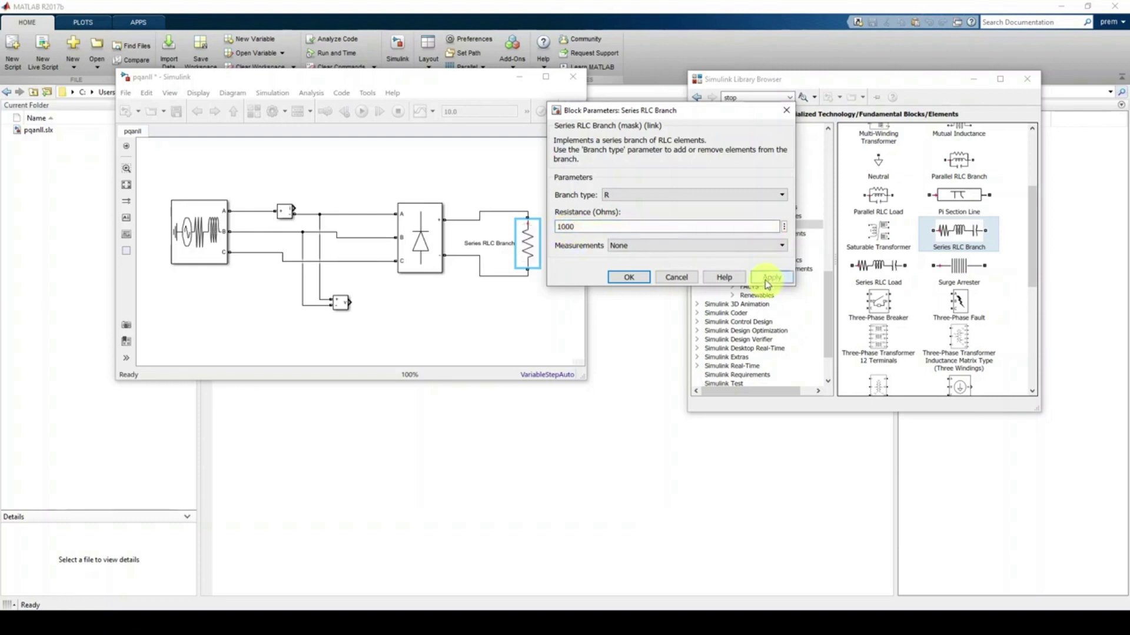
click(629, 279)
click(502, 213)
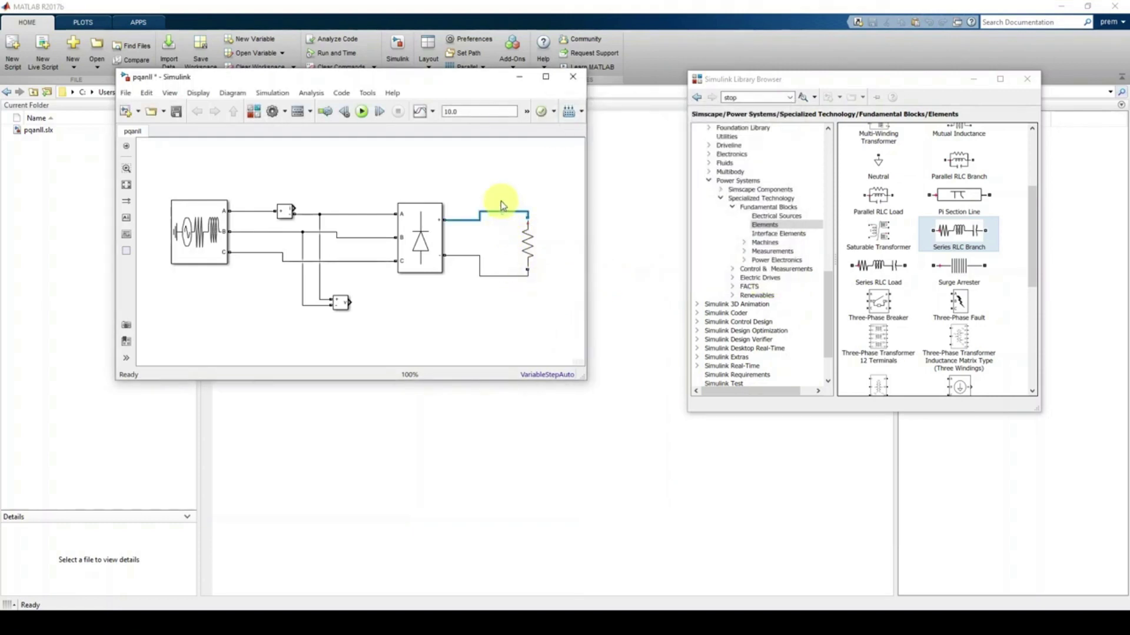
click(489, 245)
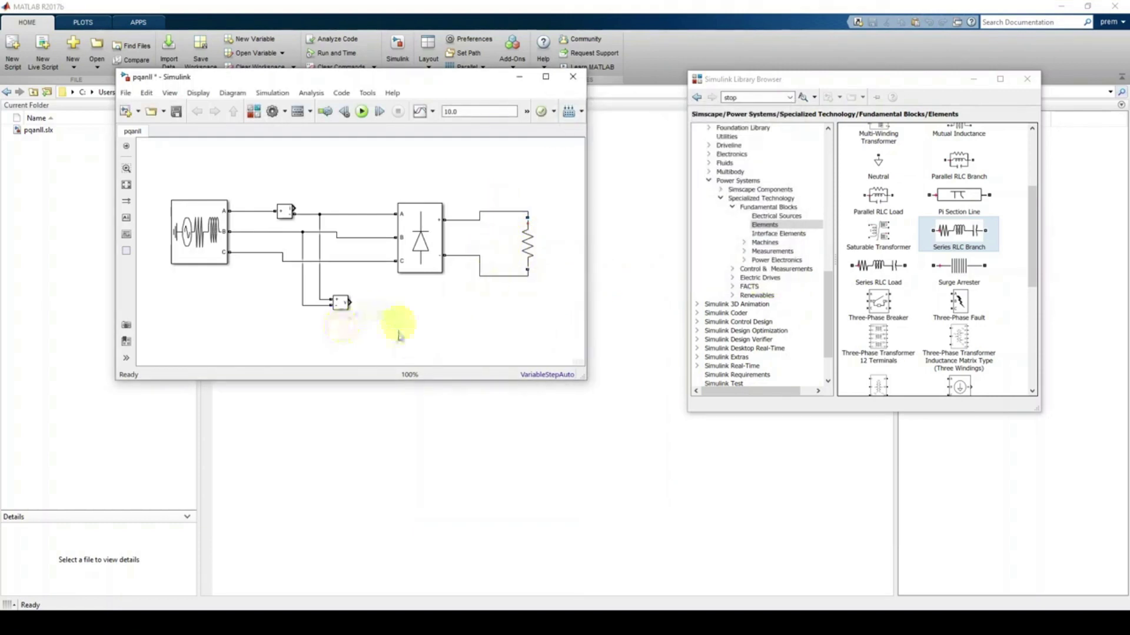
Place a Scope from the Simulink/Sinks library in the free area below the Universal Bridge
key(alt+Tab)
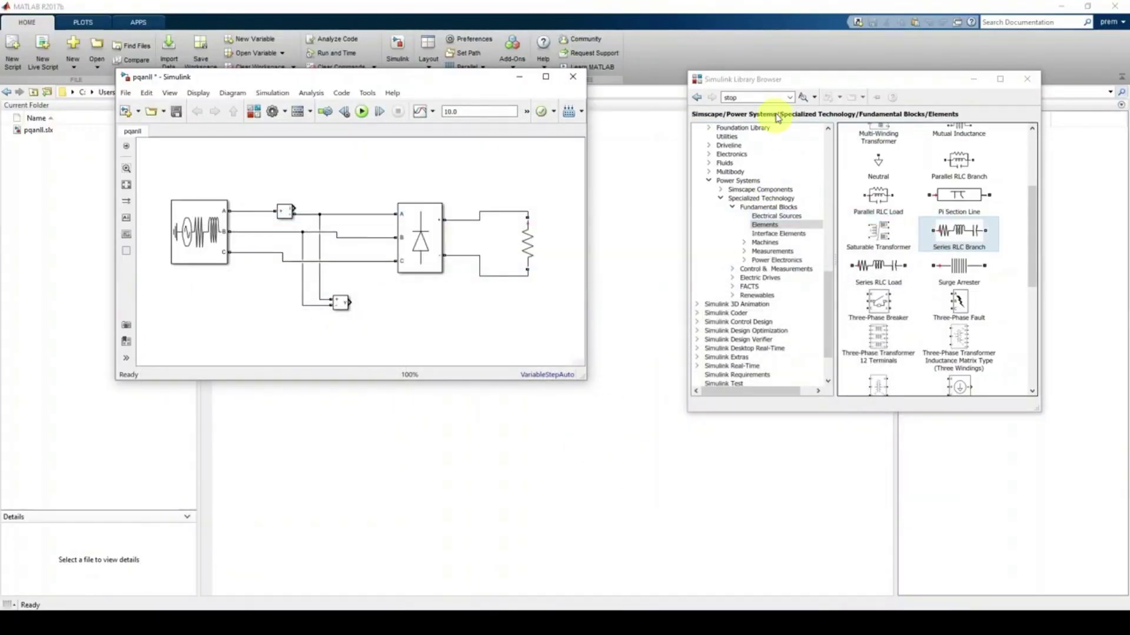
drag(782, 81, 630, 105)
drag(679, 328, 681, 156)
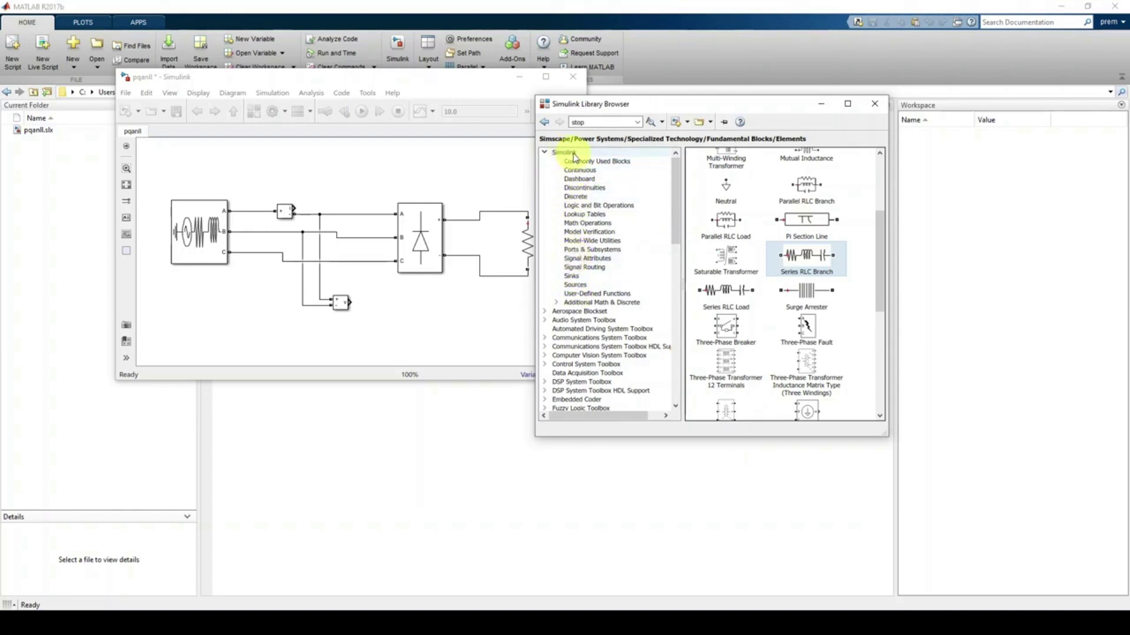
click(579, 278)
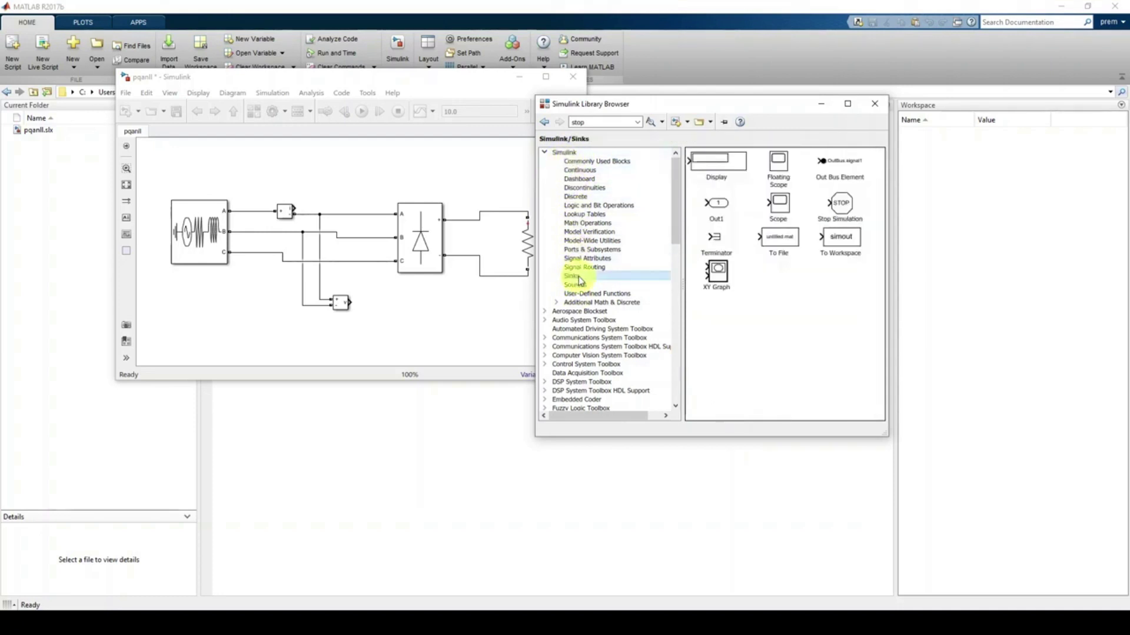
drag(769, 104, 811, 87)
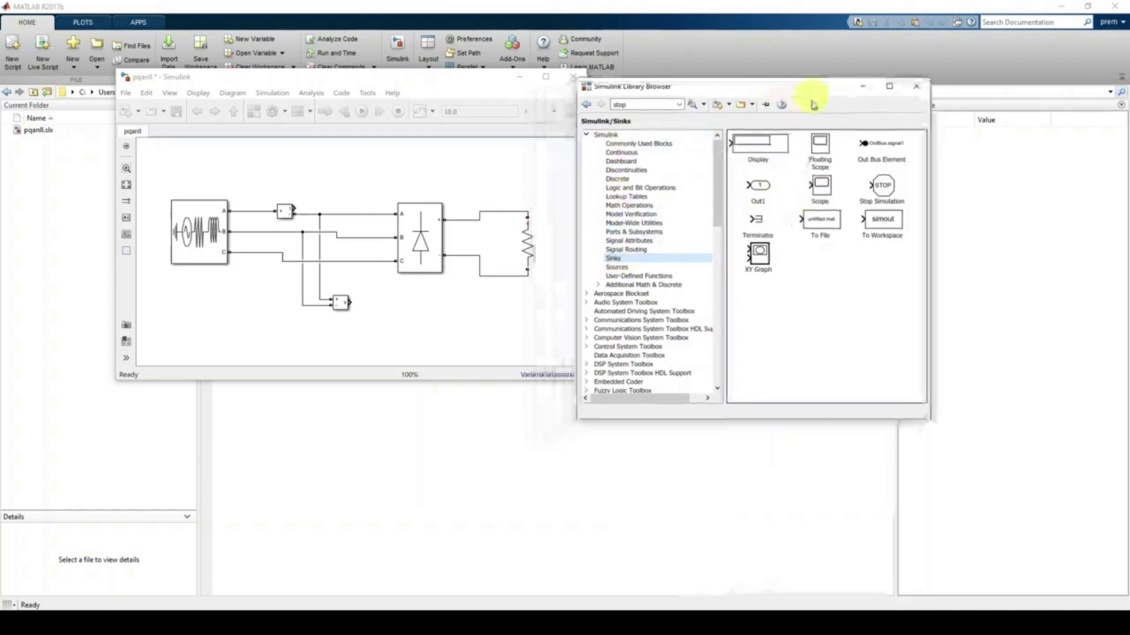
drag(822, 192, 471, 322)
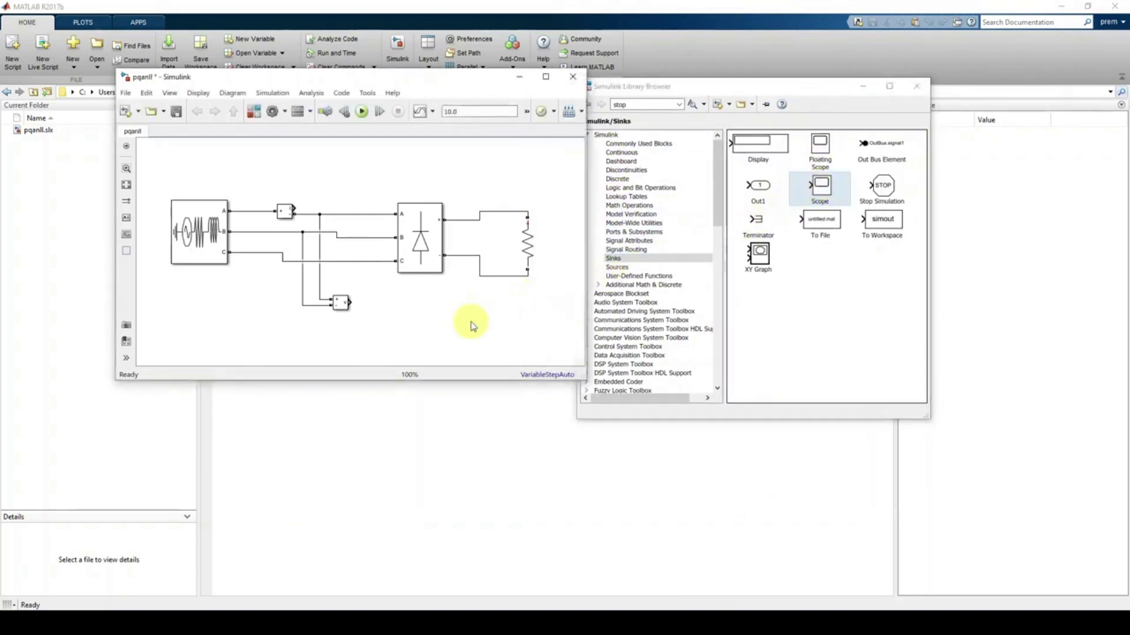
click(434, 305)
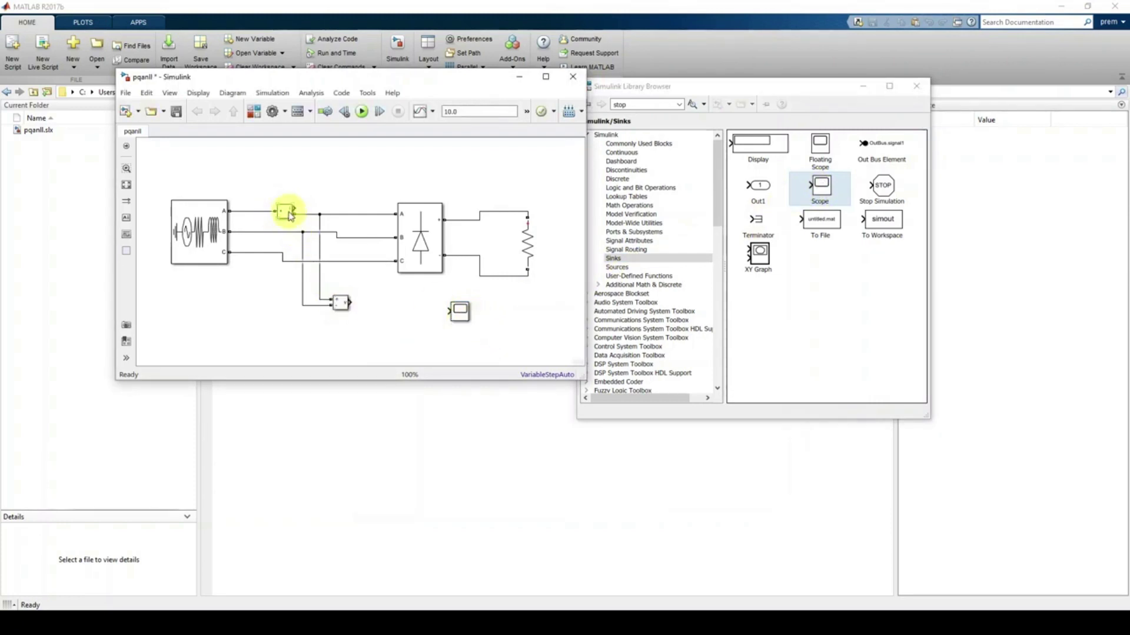
Configure the Scope with 2 input ports and a layout of two displays stacked in one column
click(462, 309)
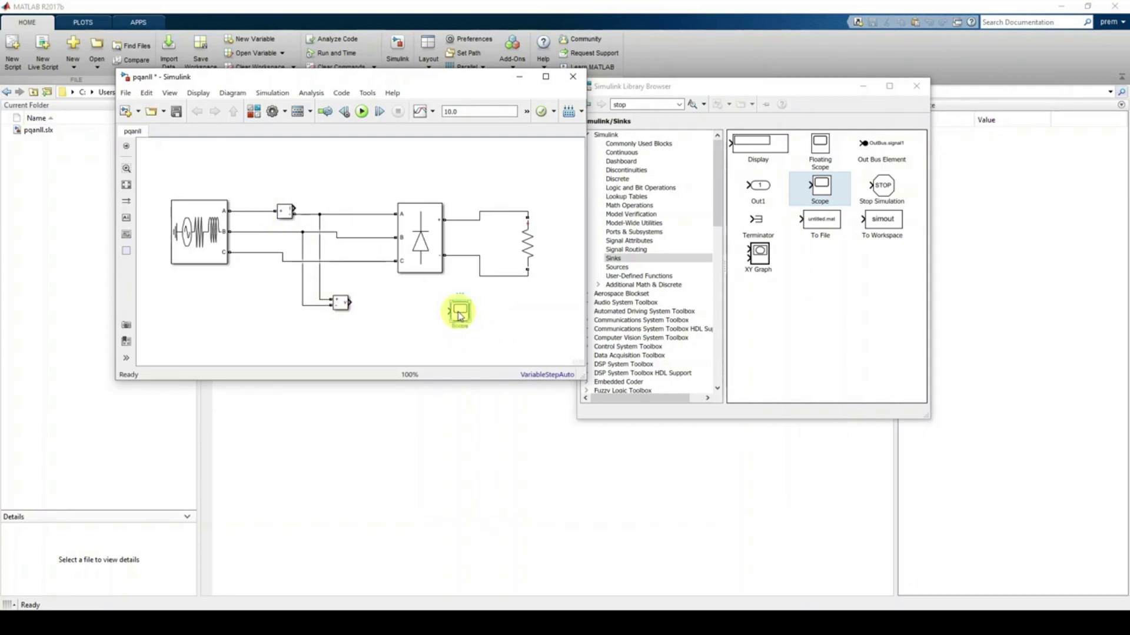
double_click(460, 315)
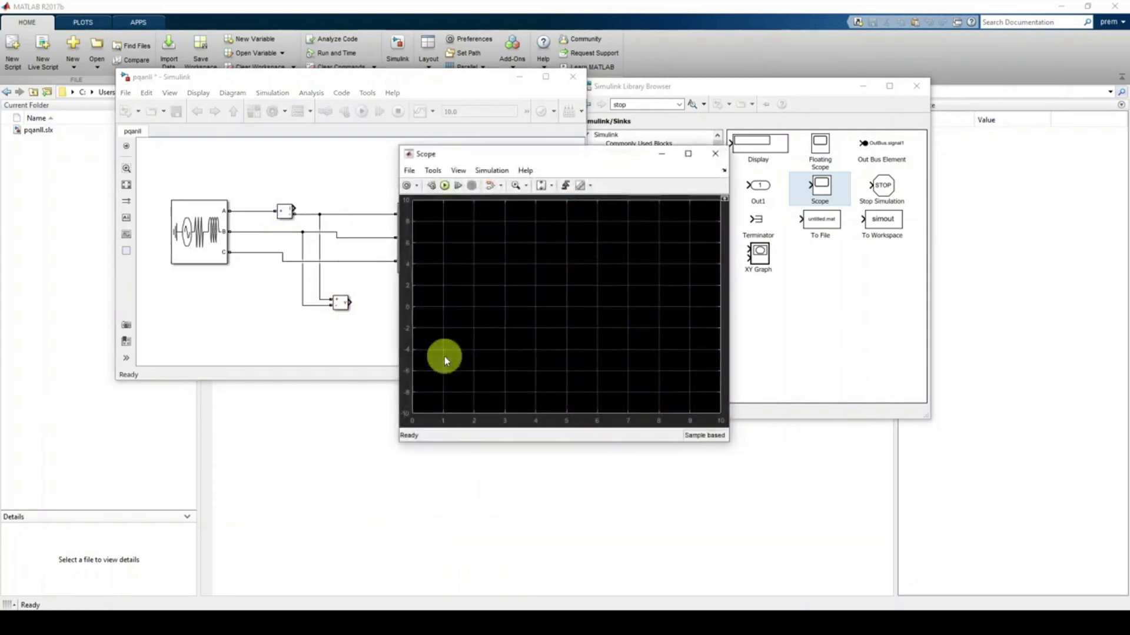
click(458, 171)
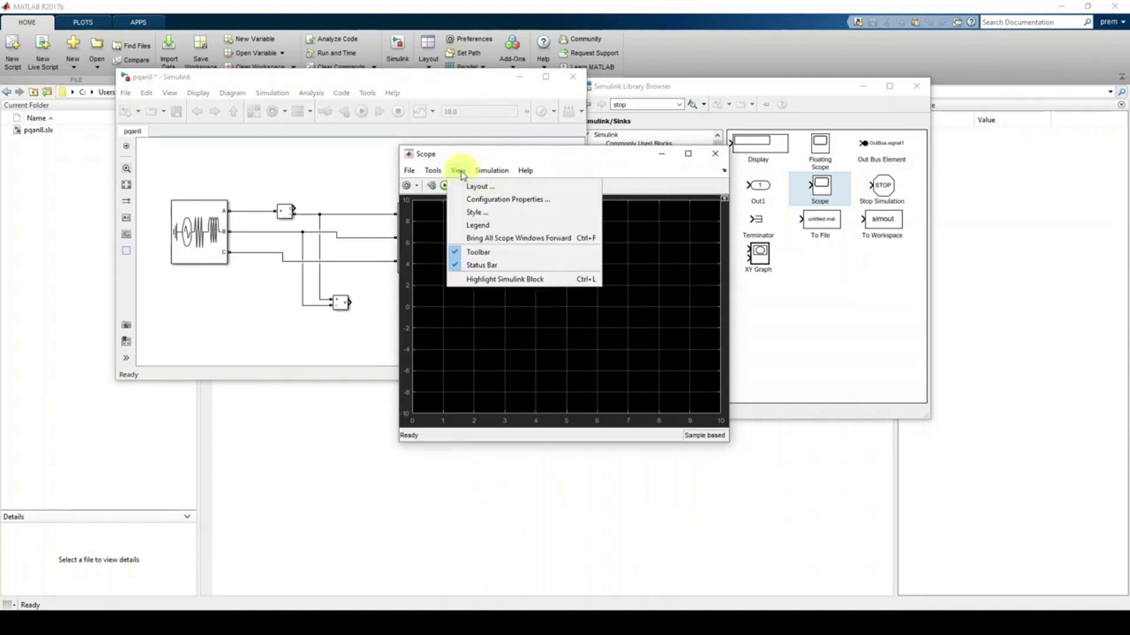
click(478, 199)
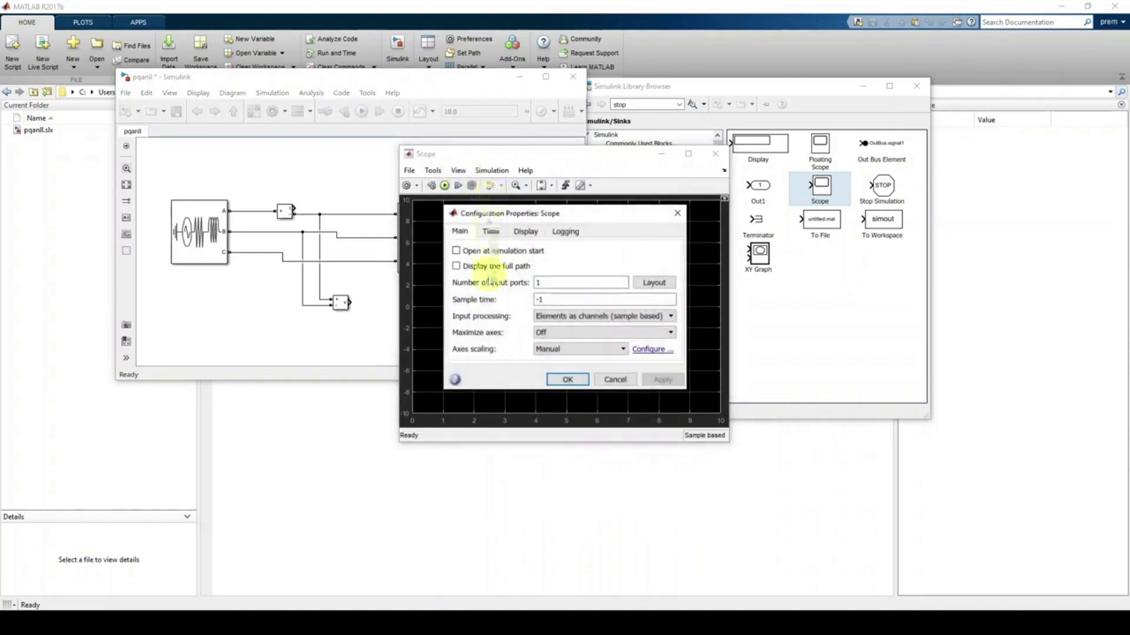
click(544, 284)
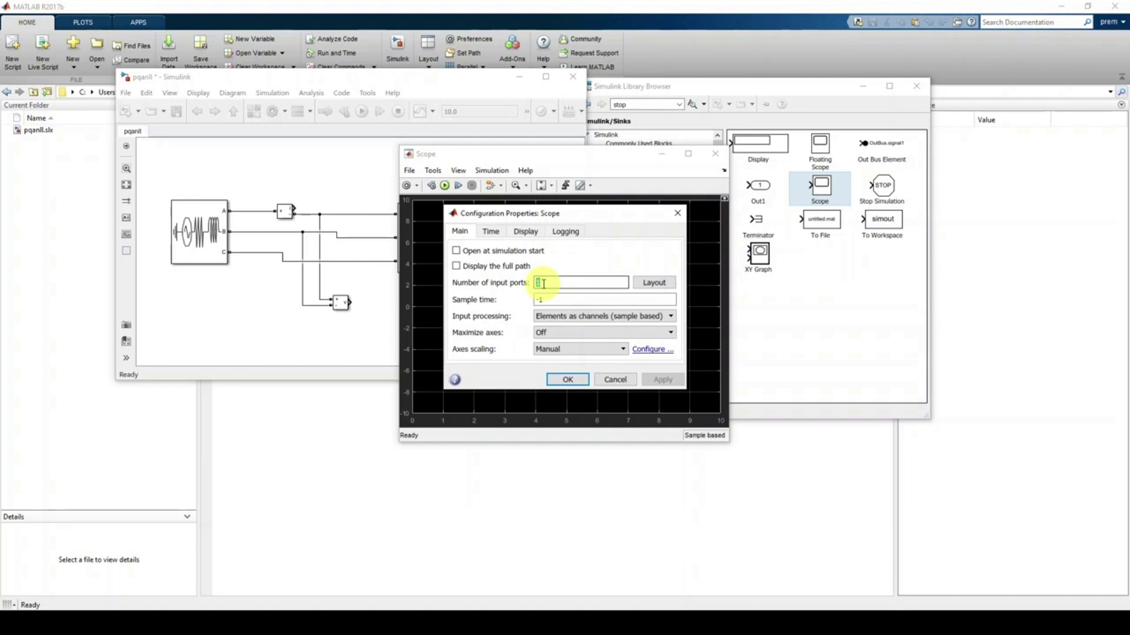
text(2)
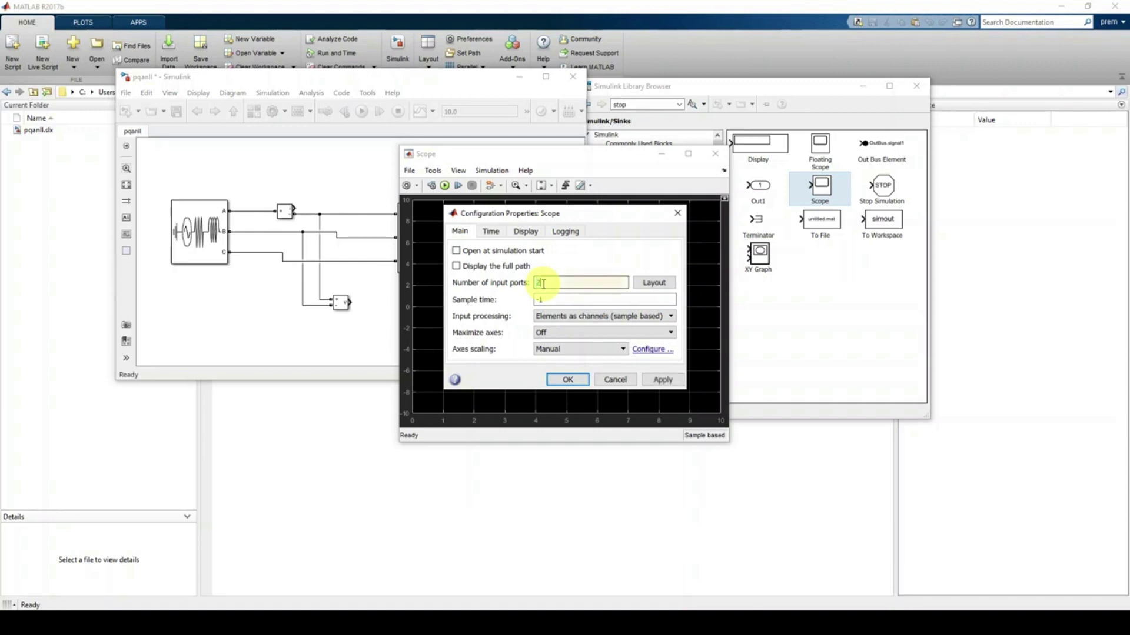
click(650, 286)
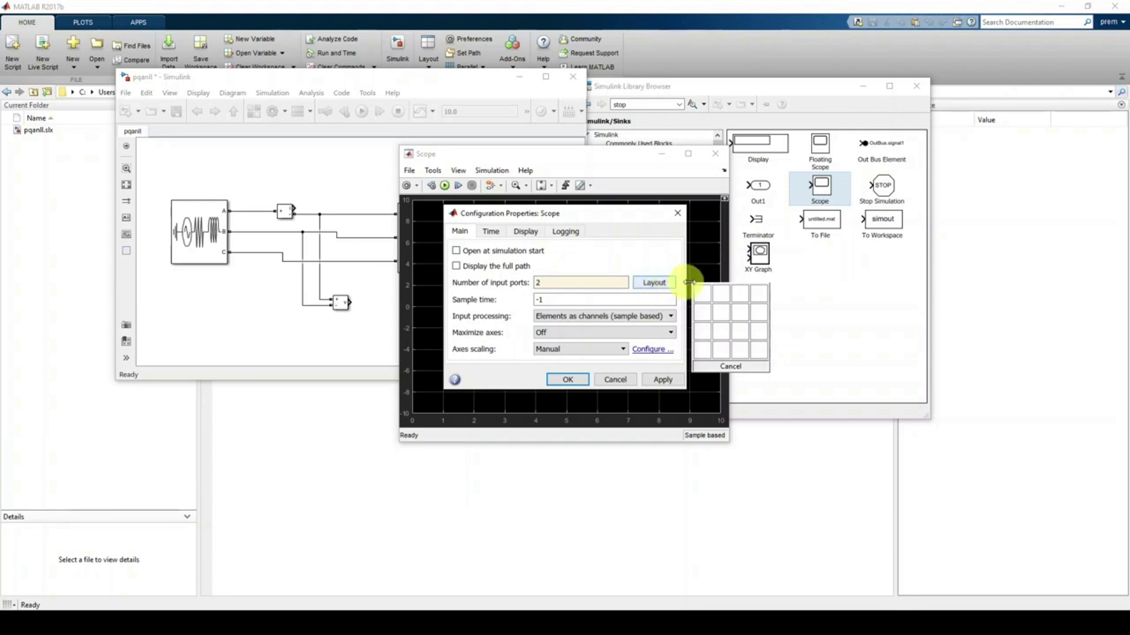
click(705, 320)
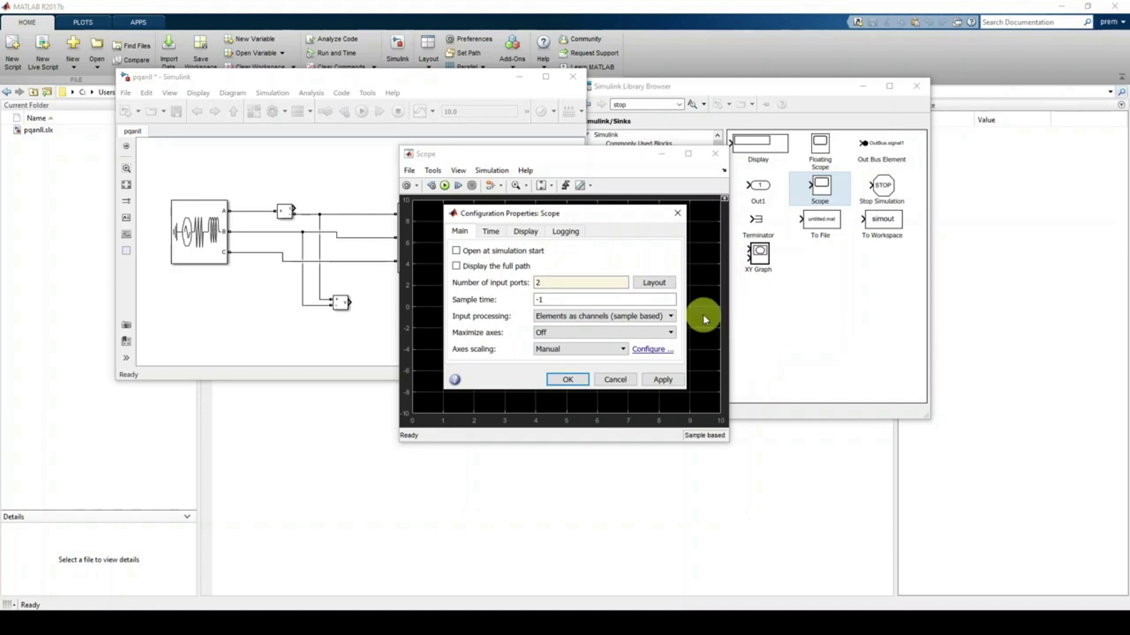
click(566, 380)
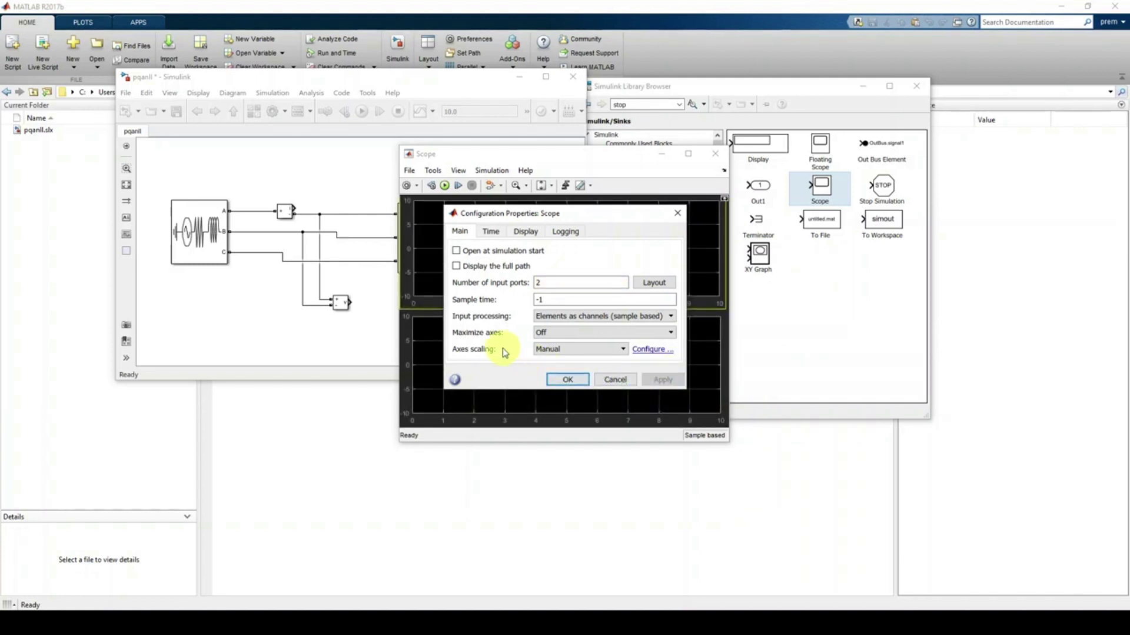
Enable logging of the Scope's data to the workspace with the save format Structure With Time
click(566, 234)
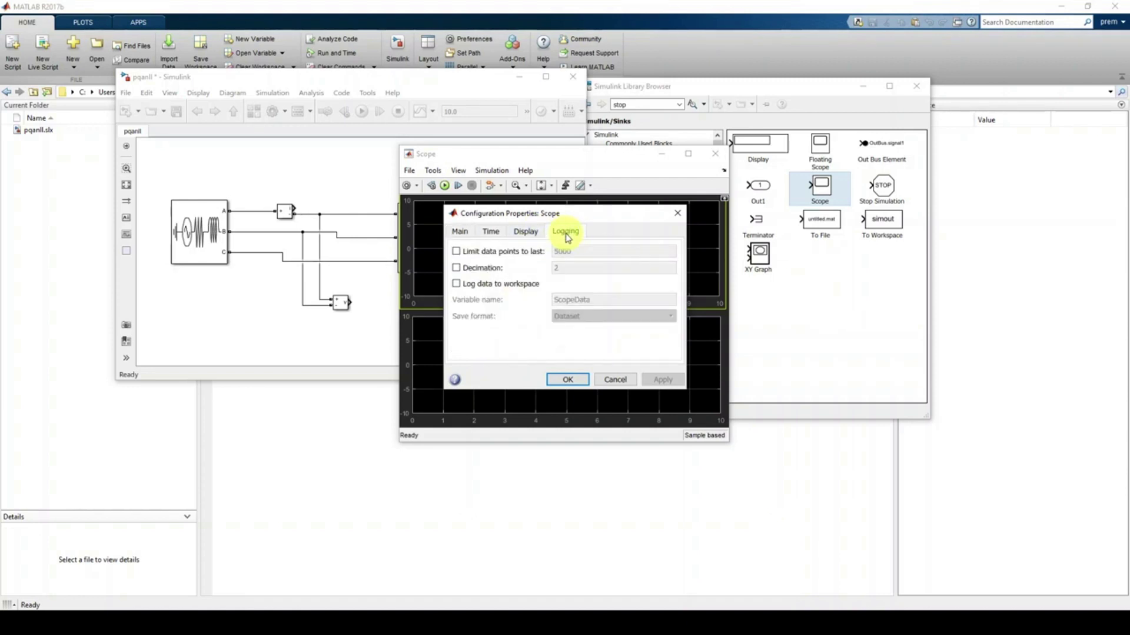
click(457, 285)
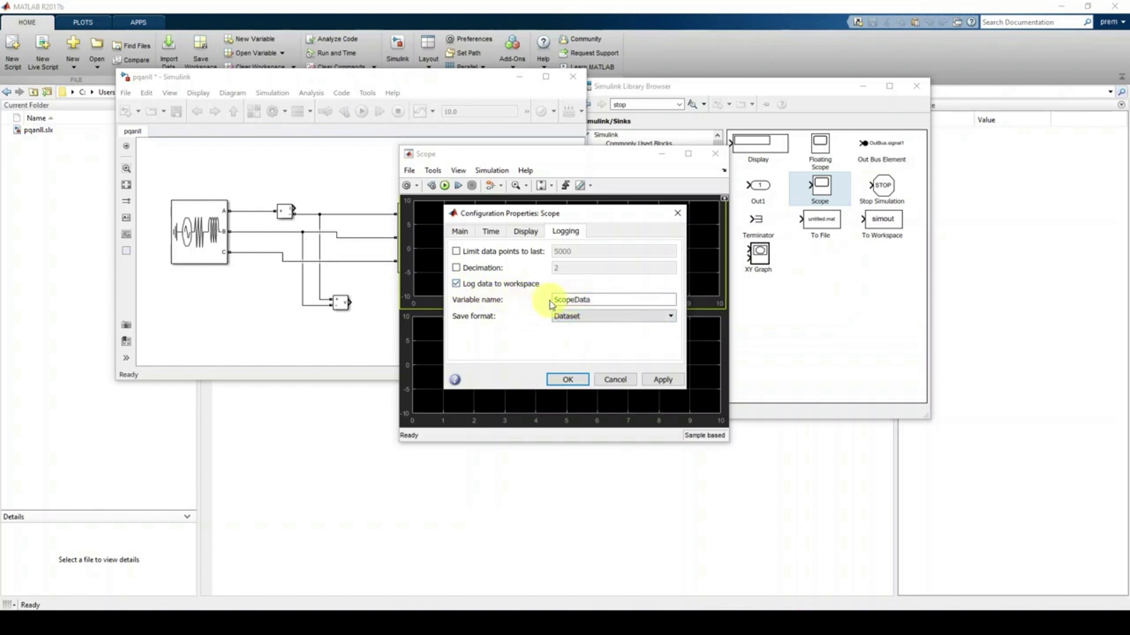
click(576, 300)
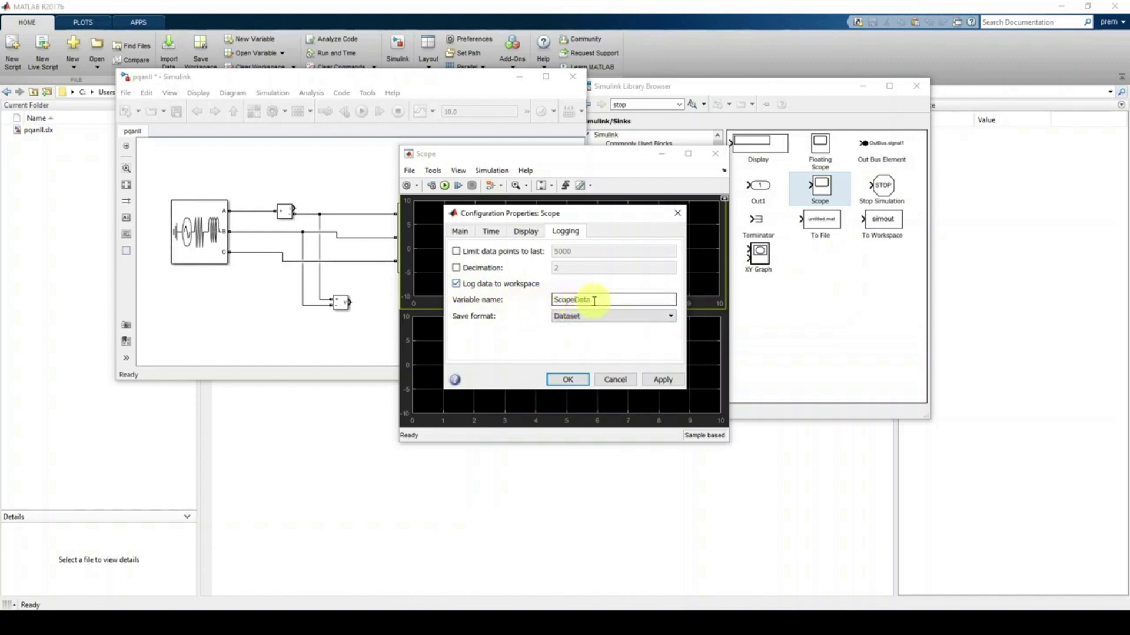
click(566, 318)
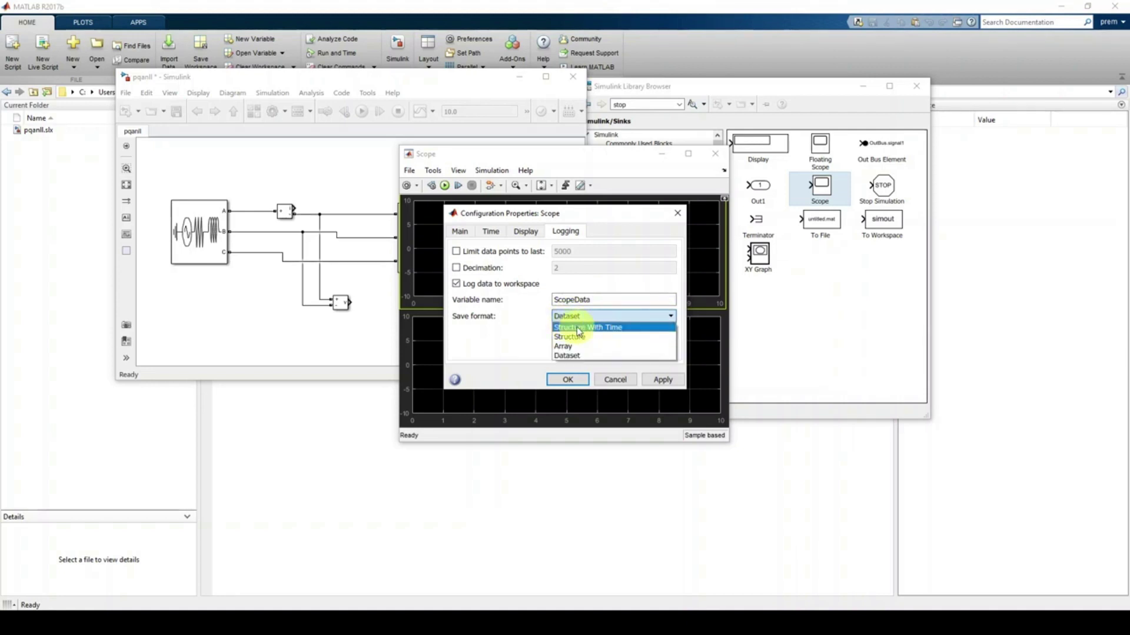
click(573, 328)
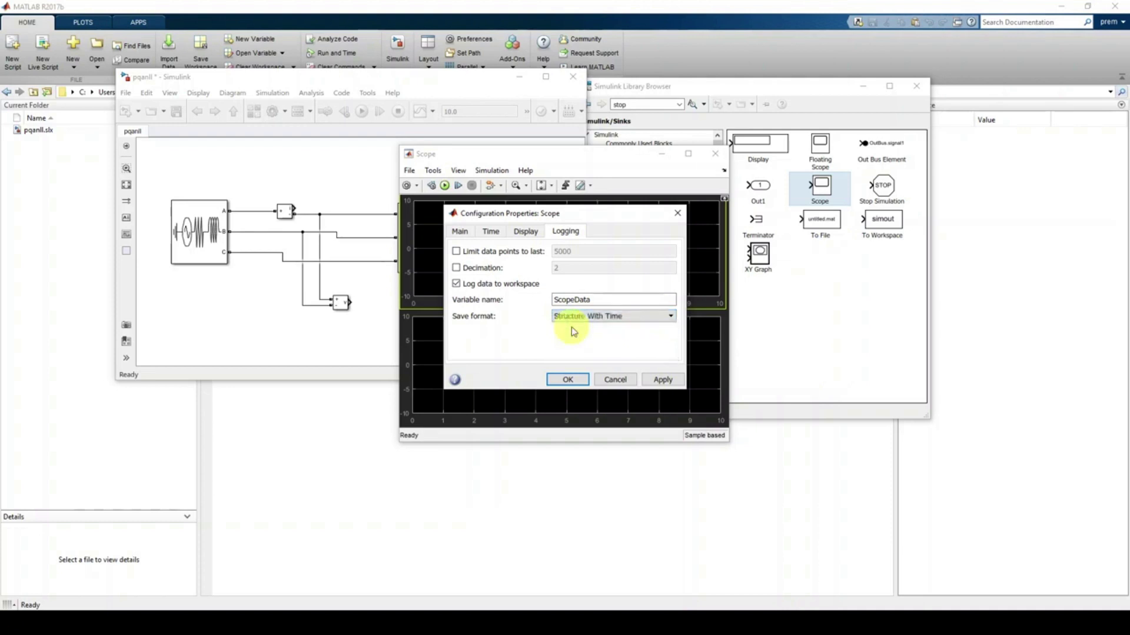
click(661, 380)
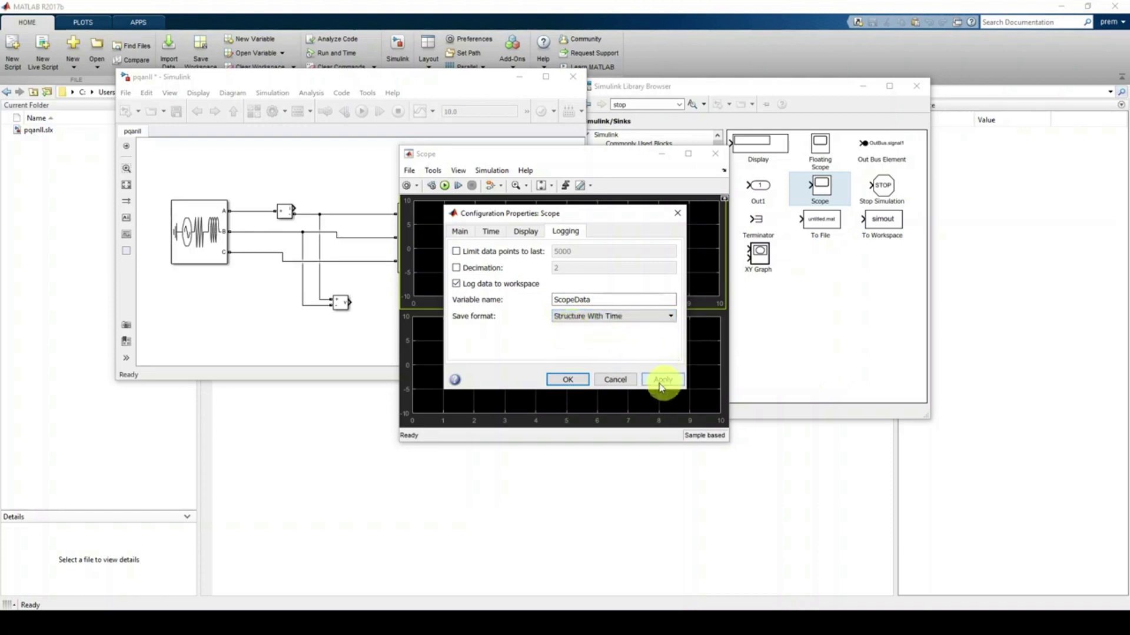
click(568, 379)
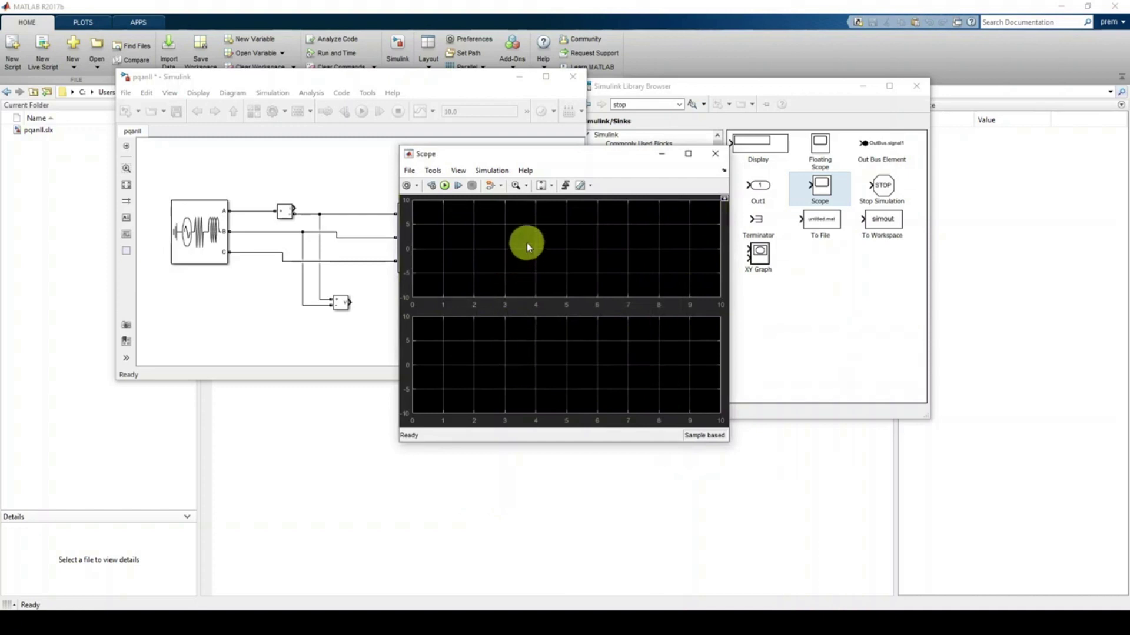
Connect the Voltage Measurement output to the Scope's first input and the Current Measurement output to its second input
drag(537, 159, 570, 91)
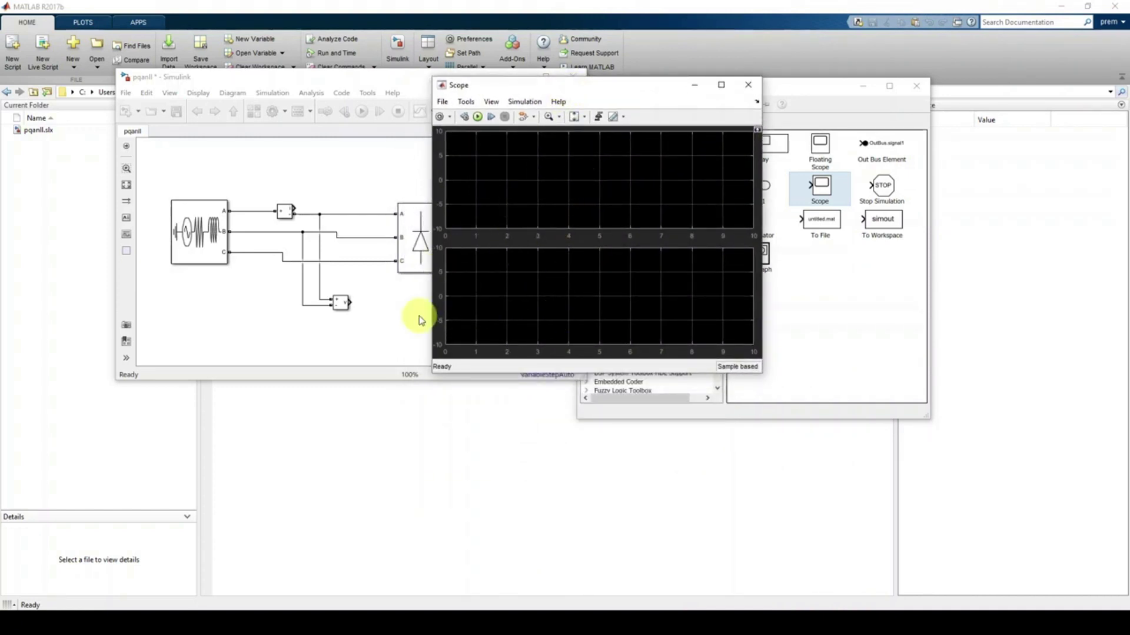
click(380, 321)
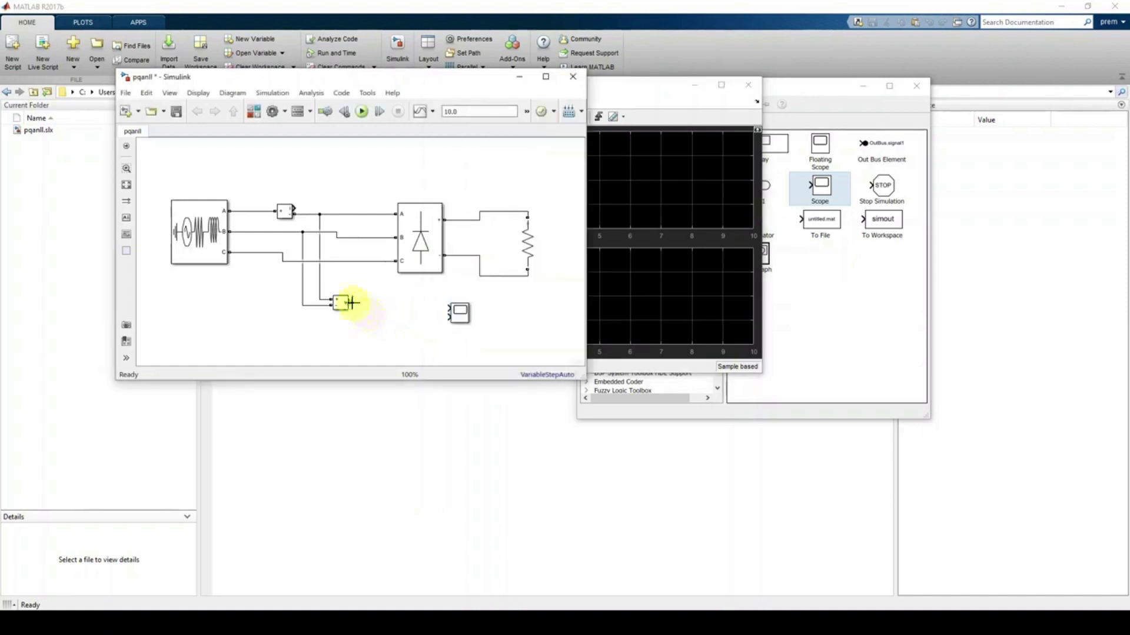
drag(351, 303, 447, 307)
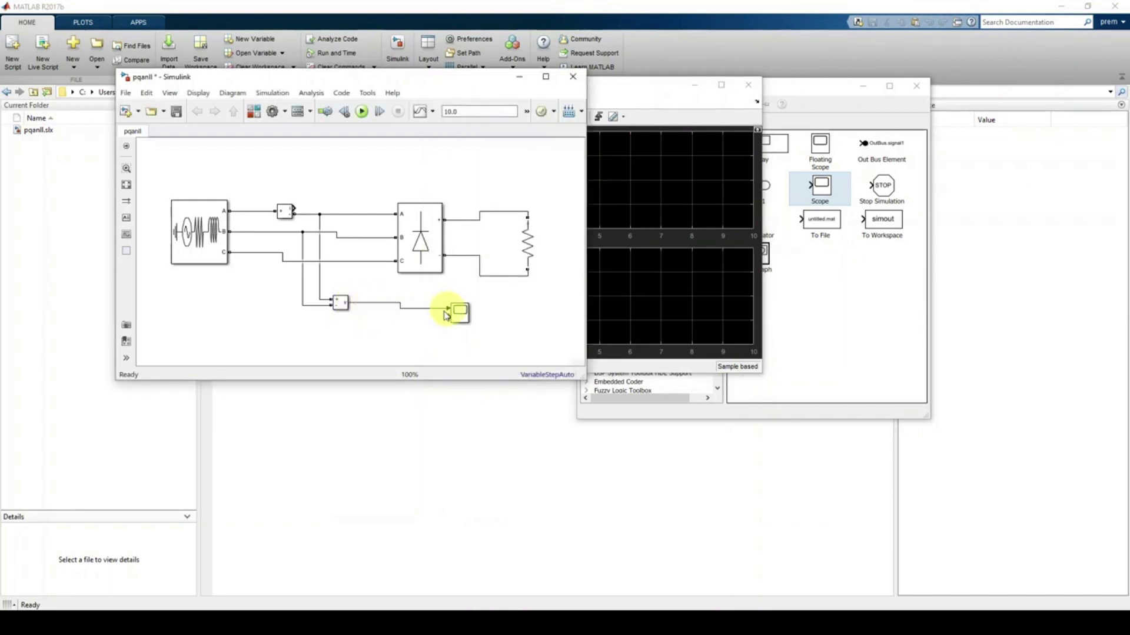
drag(295, 208, 447, 313)
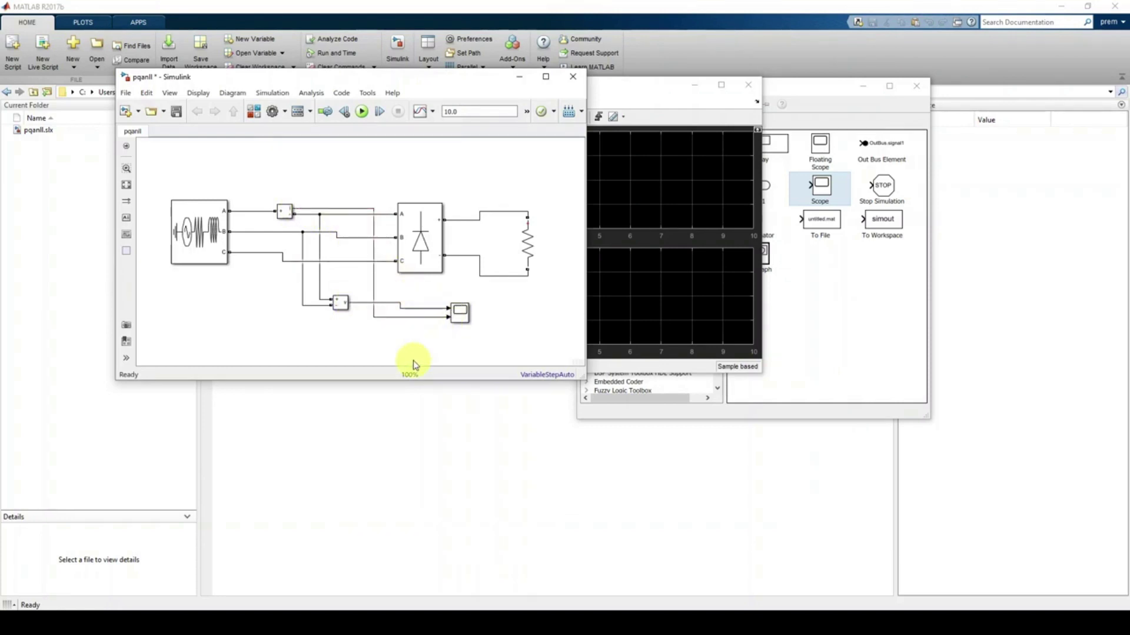
click(197, 242)
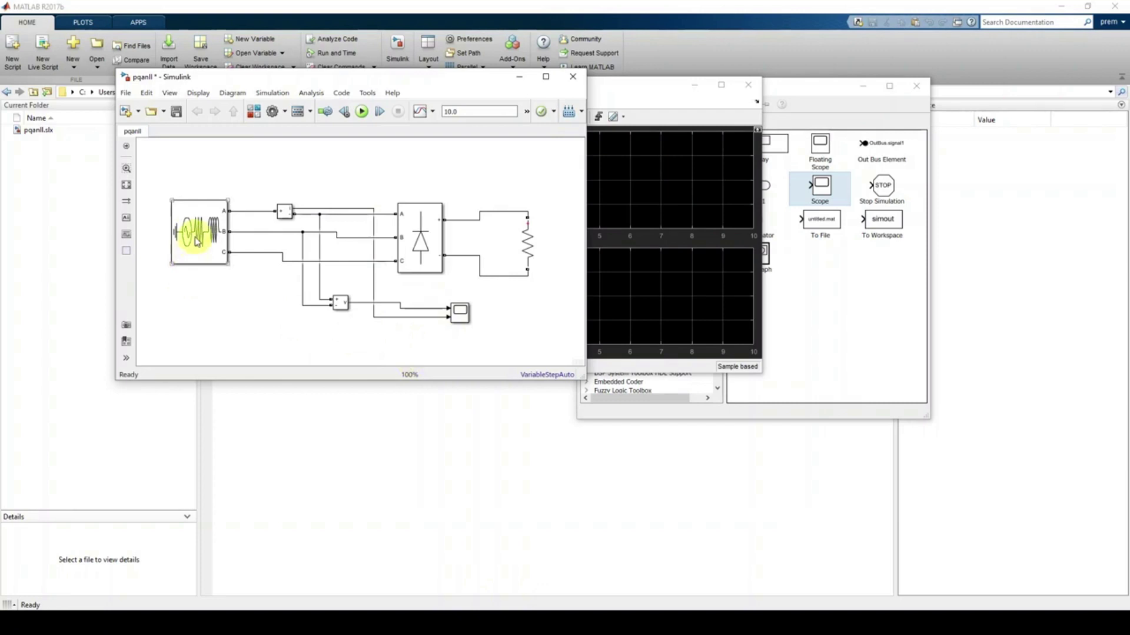
double_click(205, 239)
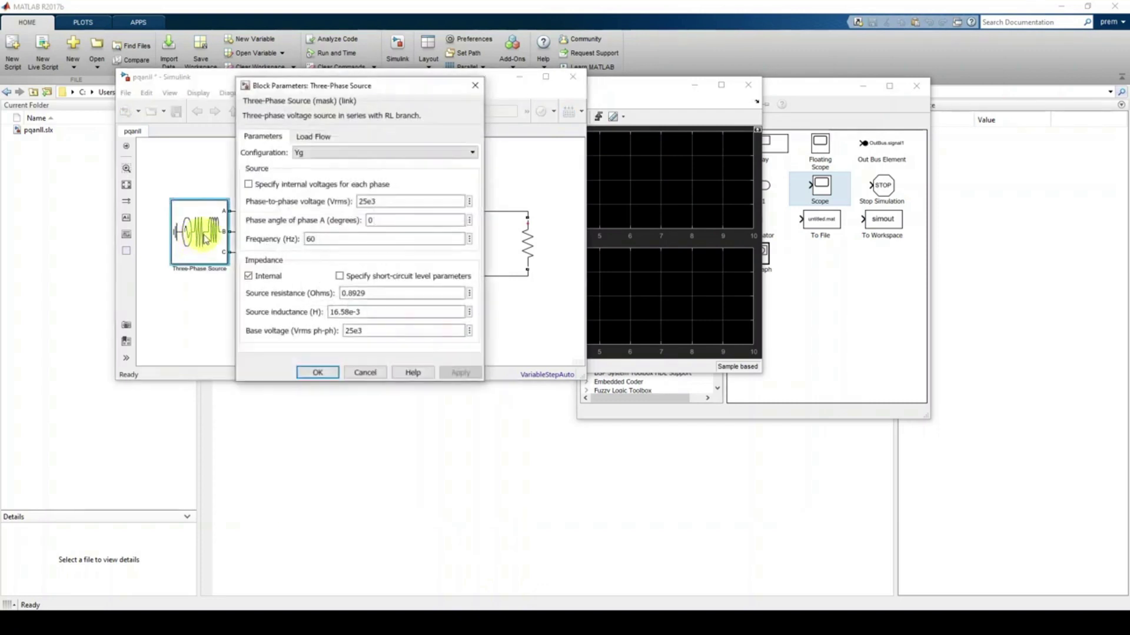
click(318, 372)
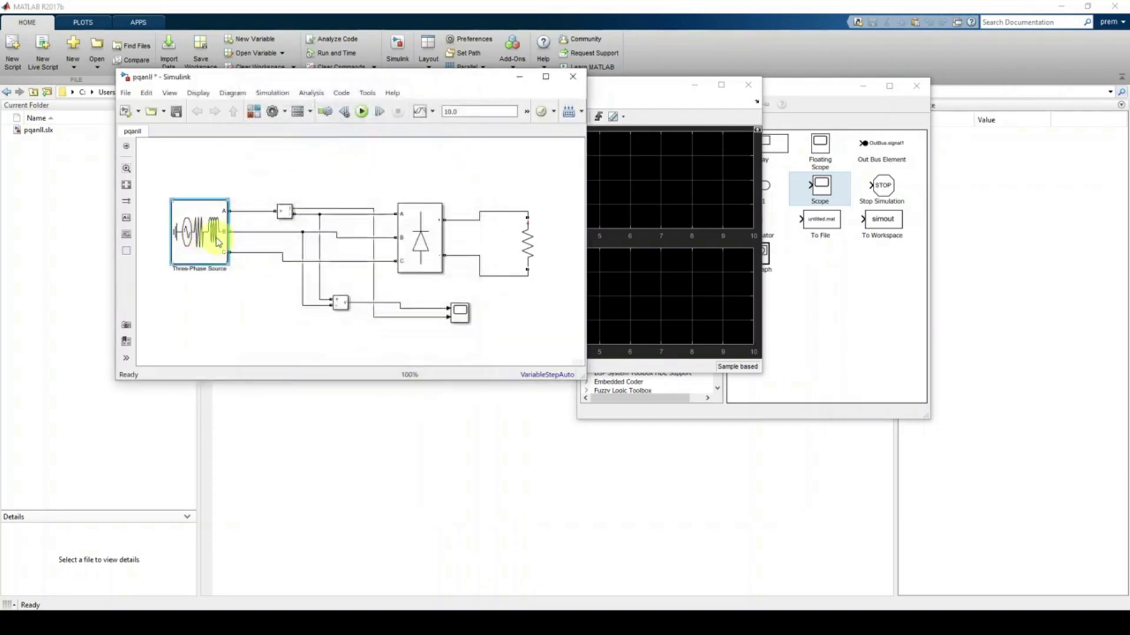
Set the Three-Phase Source to a phase-to-phase voltage of 400 Vrms and a frequency of 50 Hz, with internal impedance disabled
double_click(216, 242)
double_click(400, 201)
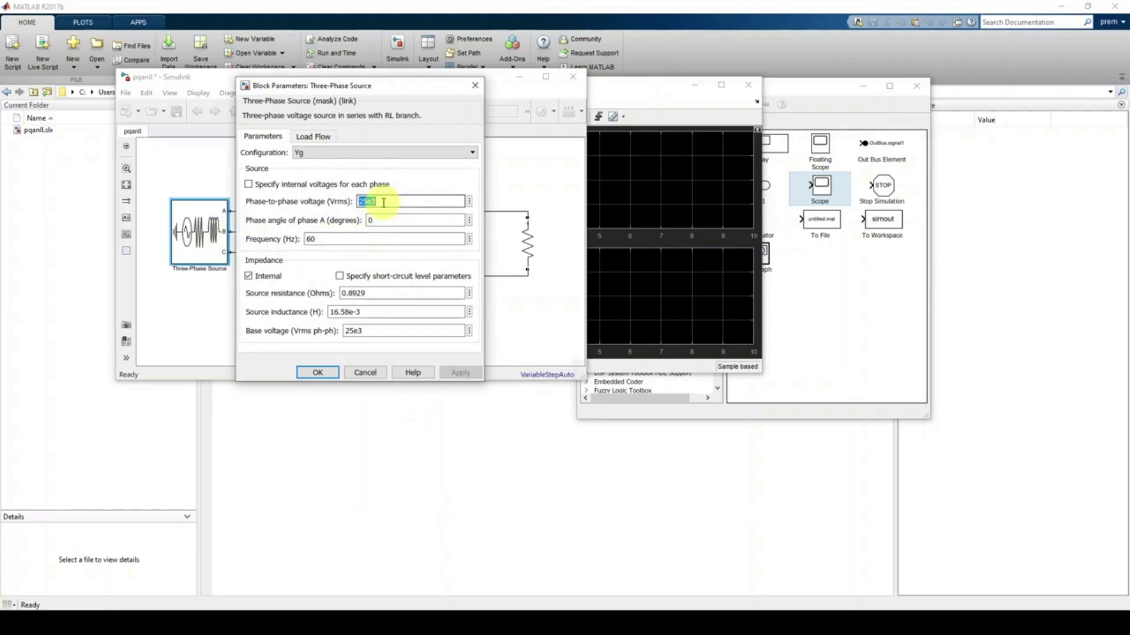
text(400)
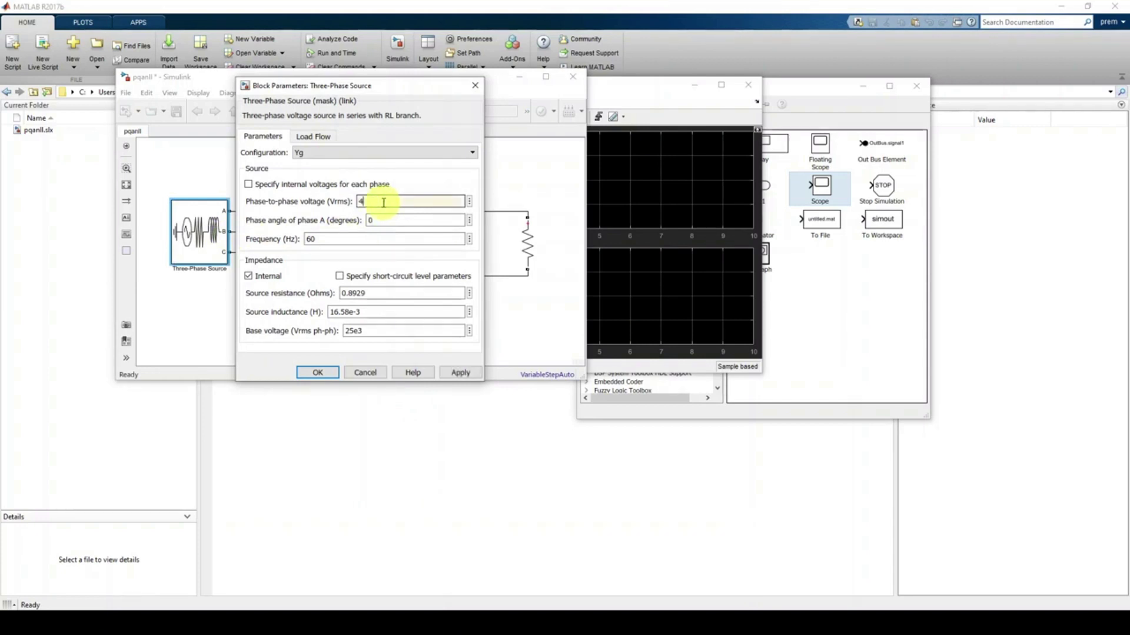
double_click(312, 239)
text(50)
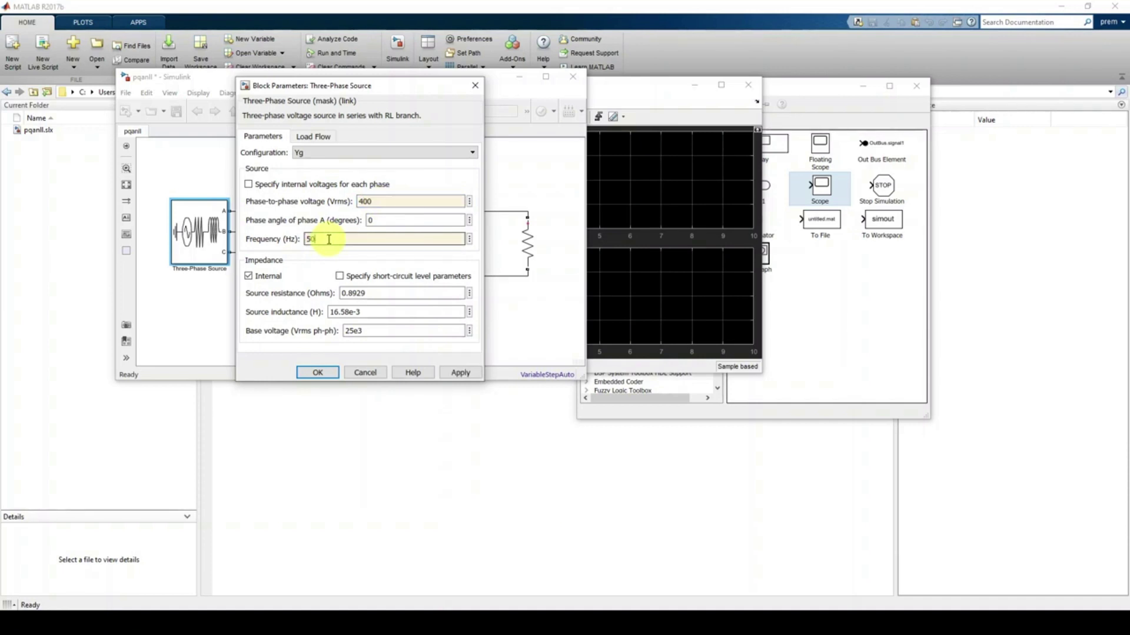
click(265, 280)
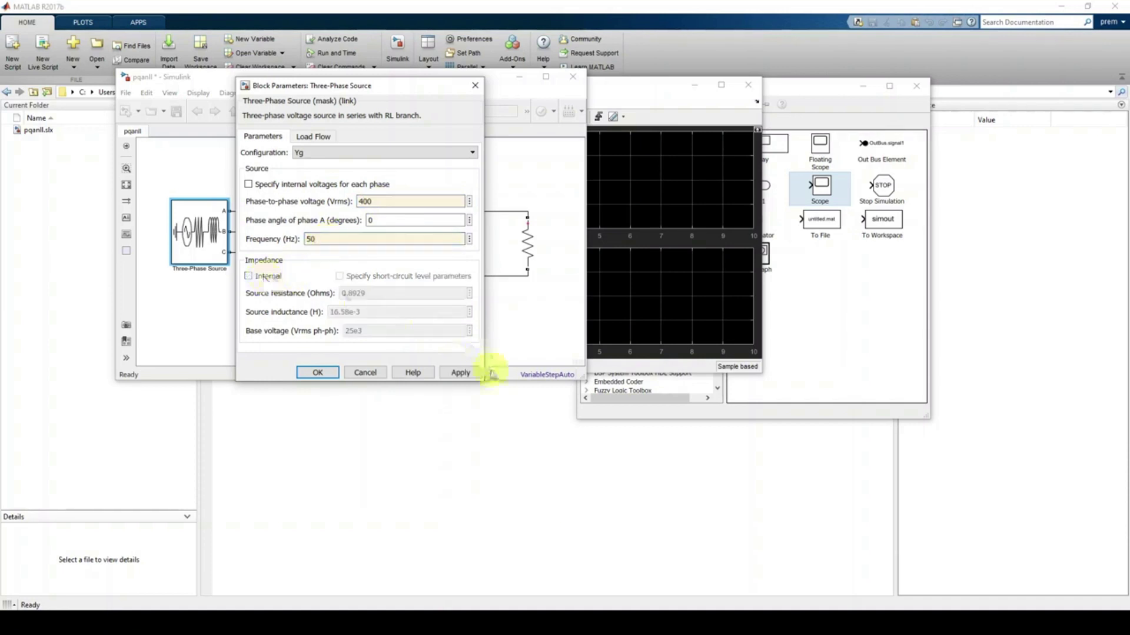
click(462, 373)
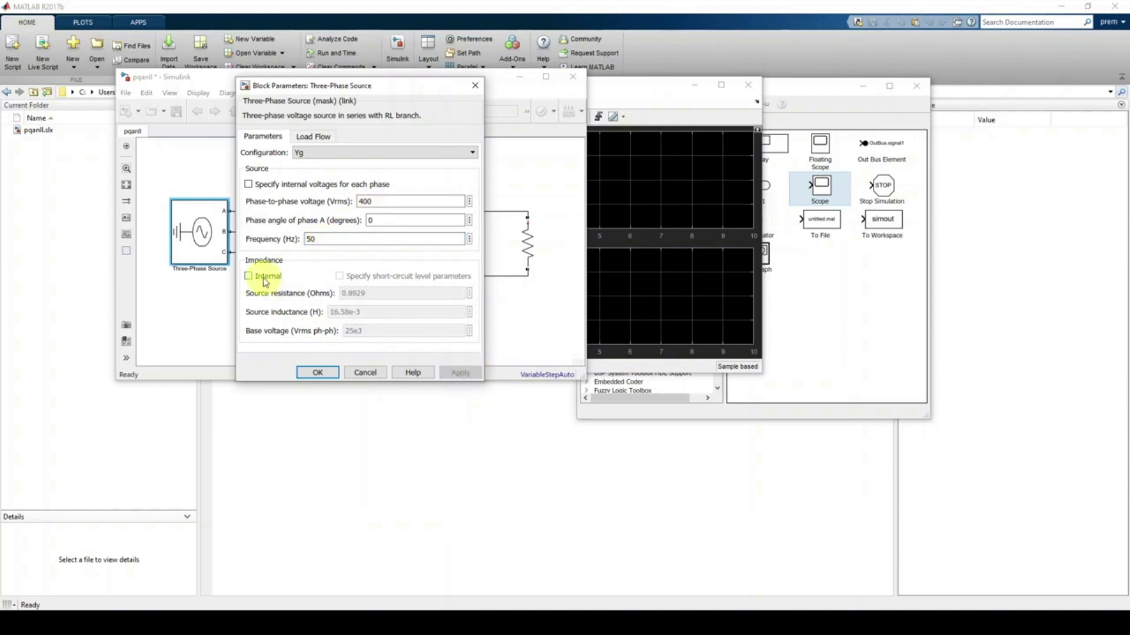
click(317, 373)
click(320, 341)
mouse_move(302, 76)
mouse_down()
mouse_move(330, 78)
mouse_move(293, 74)
mouse_up()
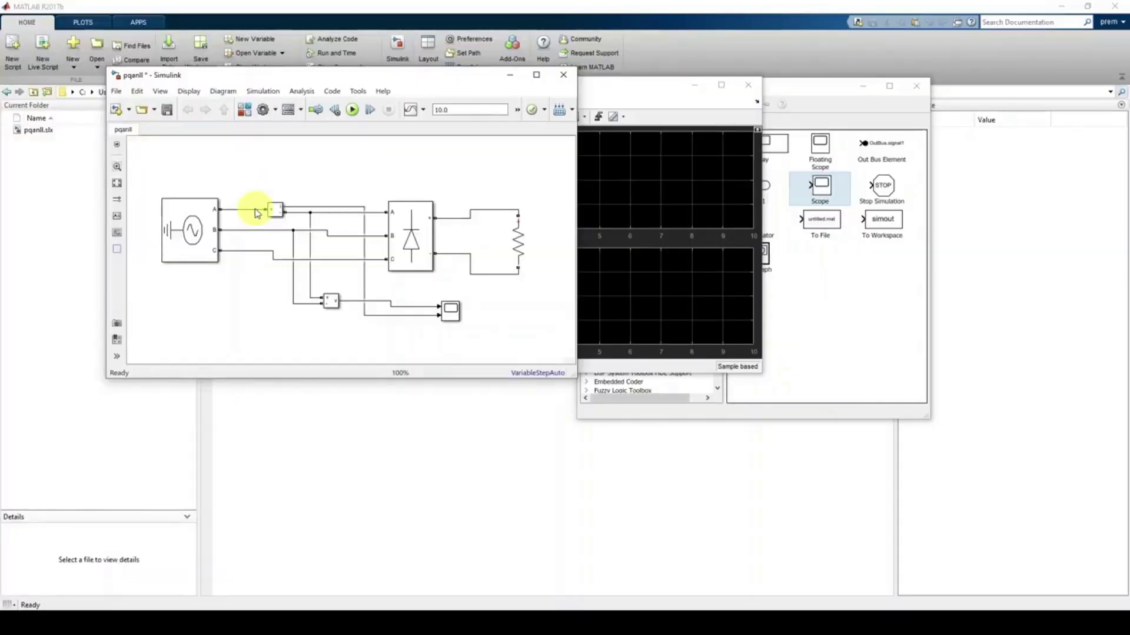
key(ctrl+shift+d)
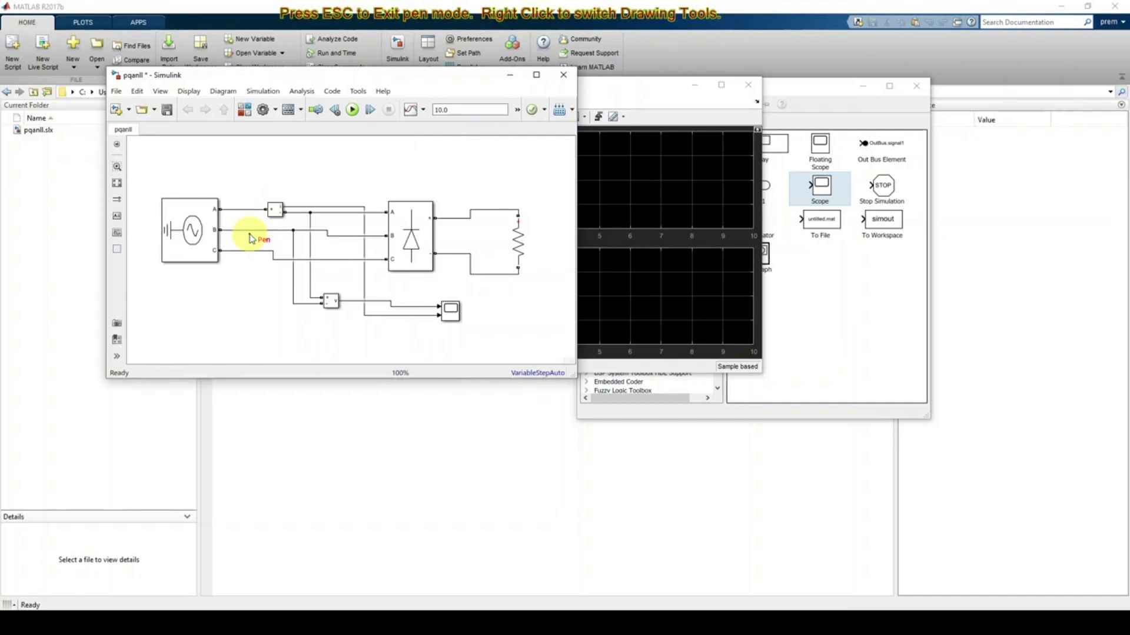
mouse_move(180, 187)
mouse_down()
mouse_move(138, 237)
mouse_move(156, 274)
mouse_move(187, 284)
mouse_move(223, 273)
mouse_move(236, 229)
mouse_move(216, 193)
mouse_move(185, 186)
mouse_up()
mouse_move(276, 195)
mouse_down()
mouse_move(256, 217)
mouse_move(278, 224)
mouse_move(277, 195)
mouse_up()
mouse_move(336, 283)
mouse_down()
mouse_move(316, 303)
mouse_move(331, 322)
mouse_move(347, 308)
mouse_move(322, 289)
mouse_up()
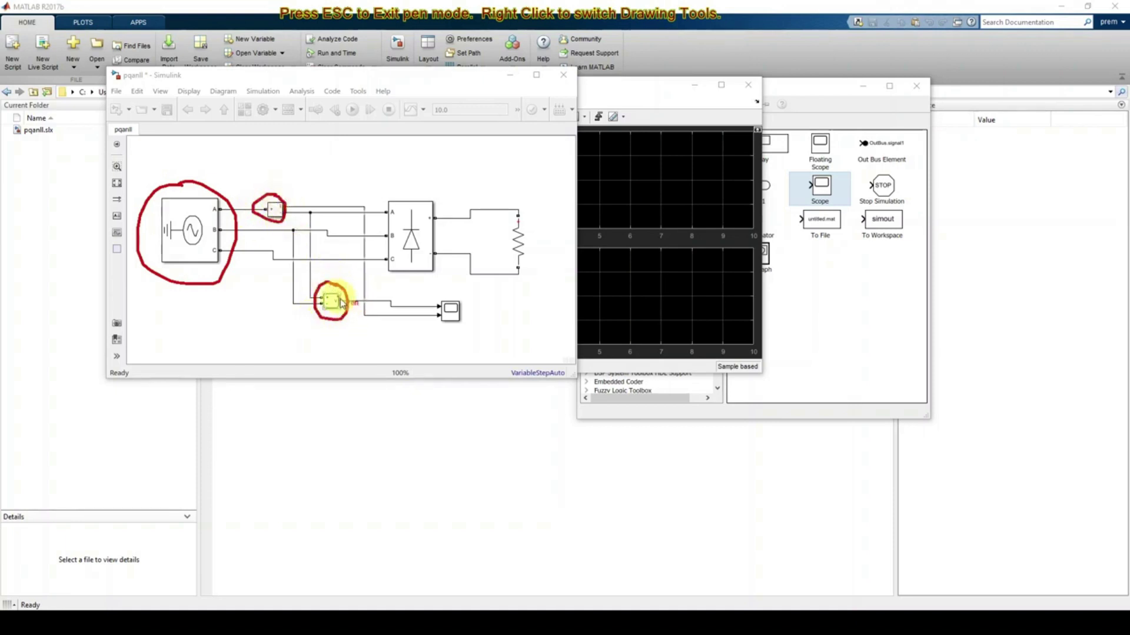
mouse_move(376, 189)
mouse_down()
mouse_move(387, 288)
mouse_move(536, 282)
mouse_move(532, 189)
mouse_move(377, 189)
mouse_up()
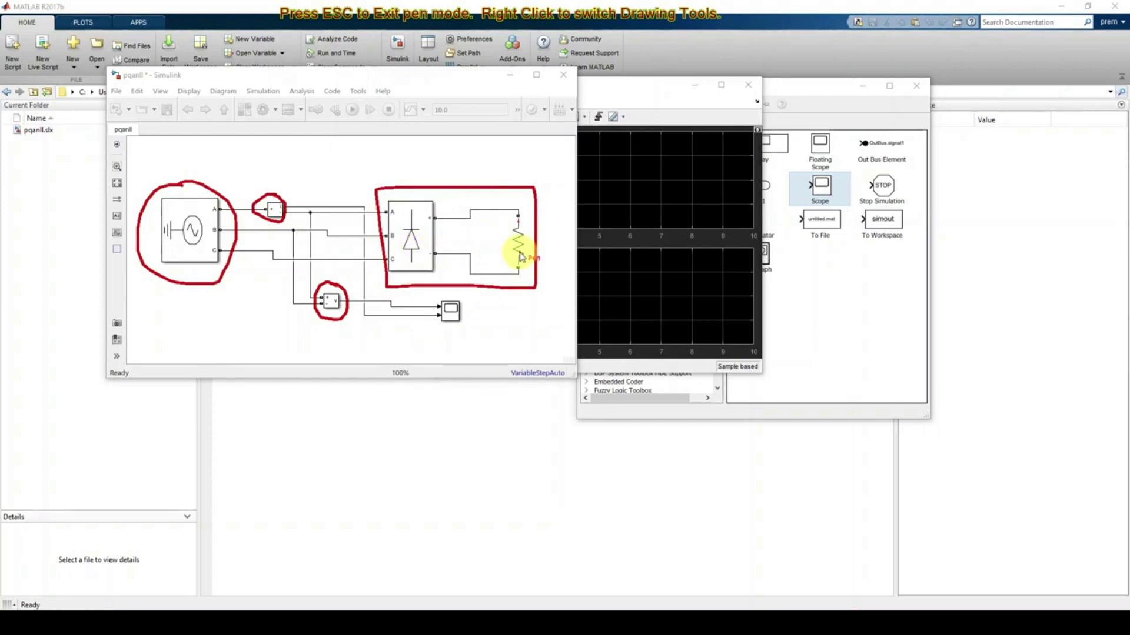
key(Escape)
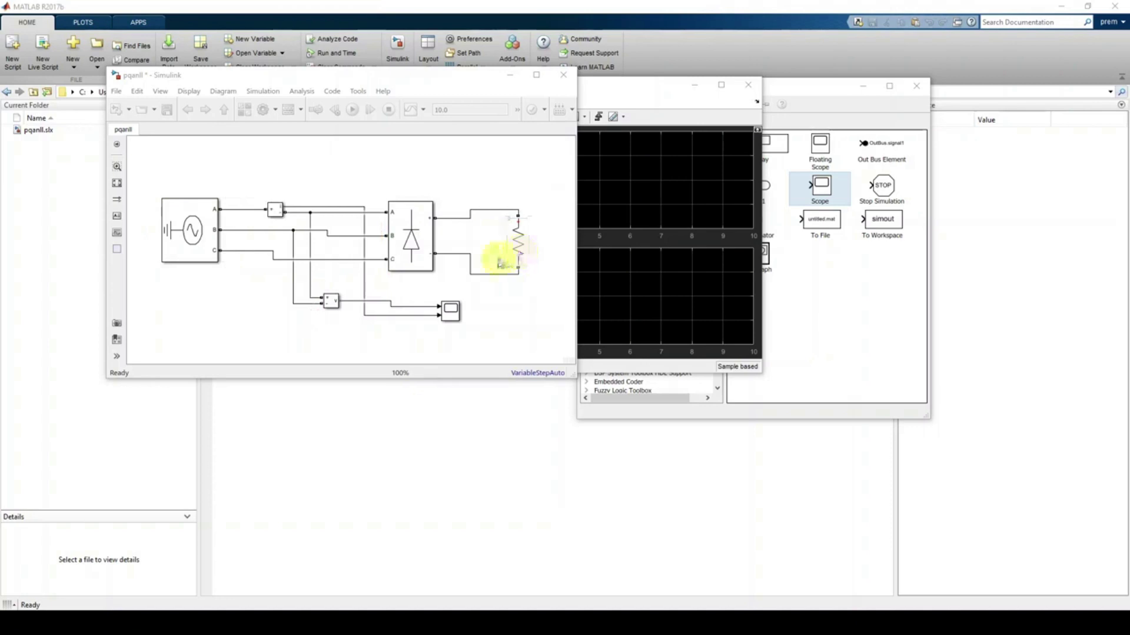
click(196, 248)
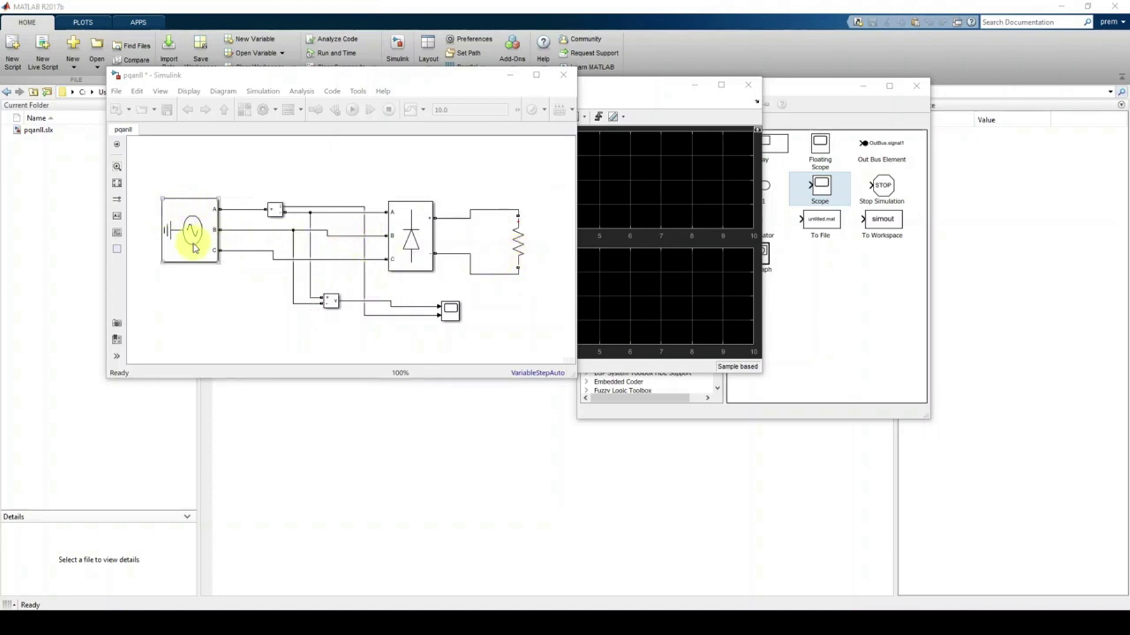
click(420, 248)
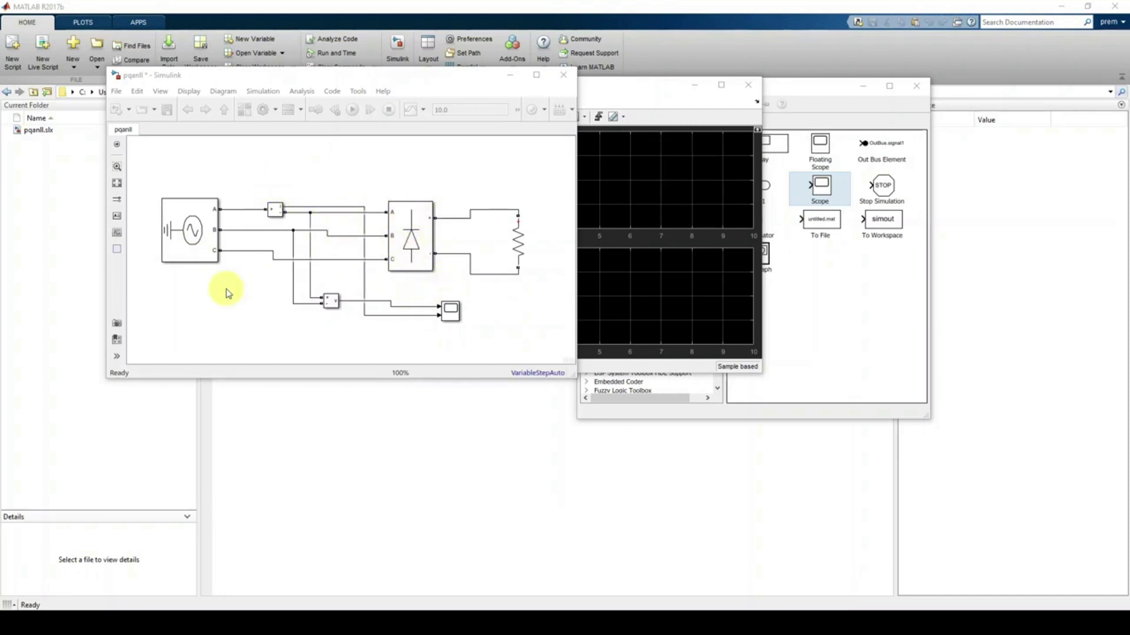
Place a powergui block from the Power Systems Specialized Technology Fundamental Blocks library above the load resistor
click(789, 96)
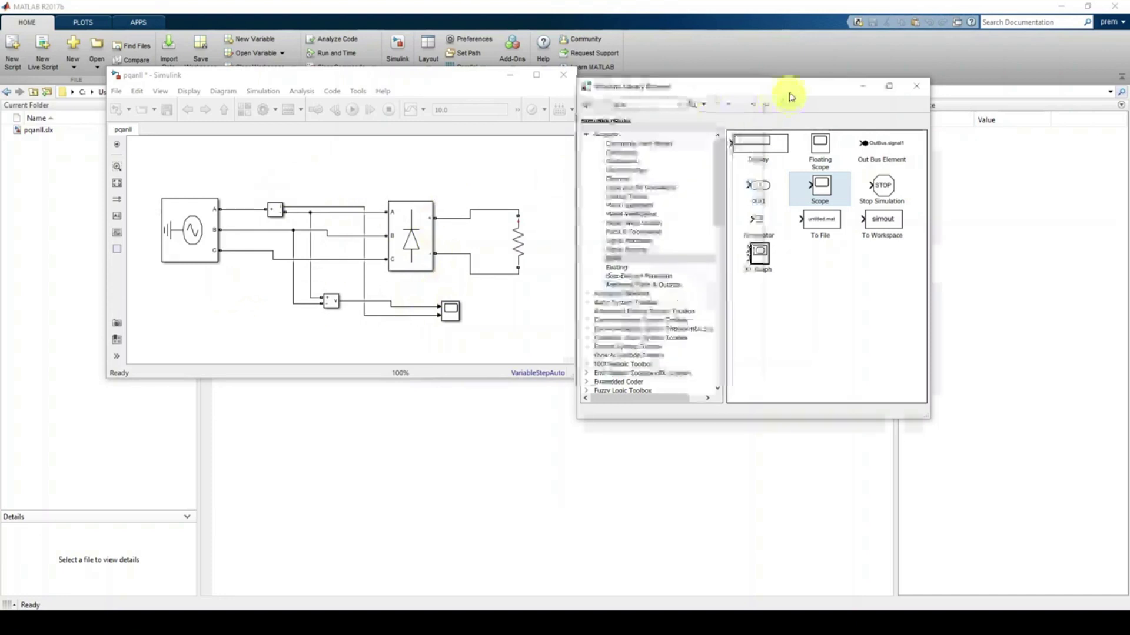
drag(713, 195, 717, 302)
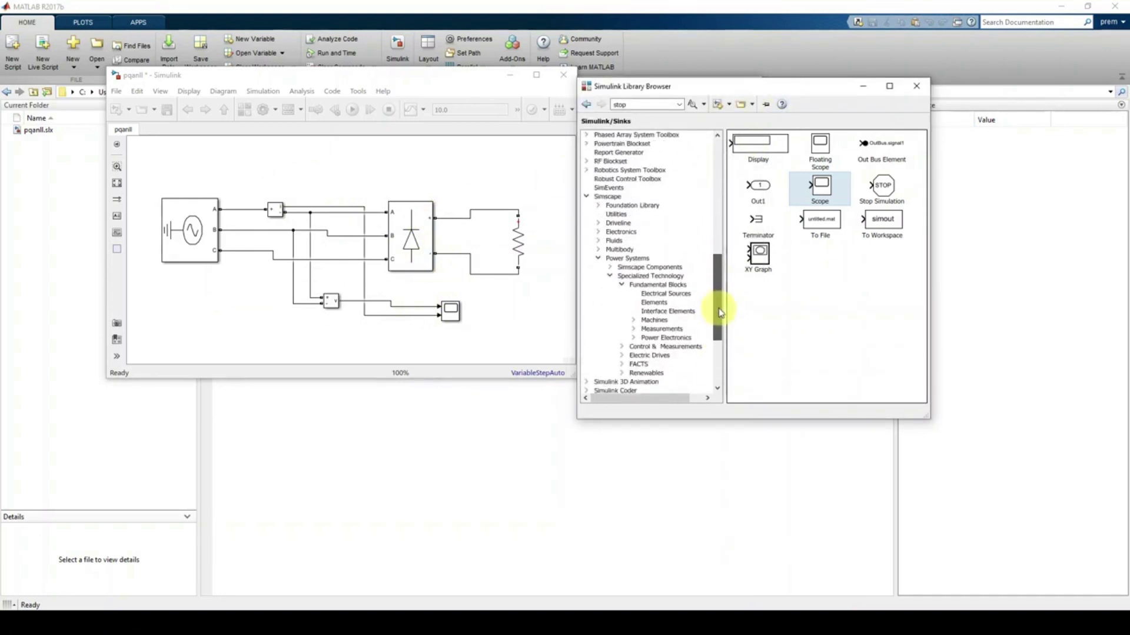
click(628, 259)
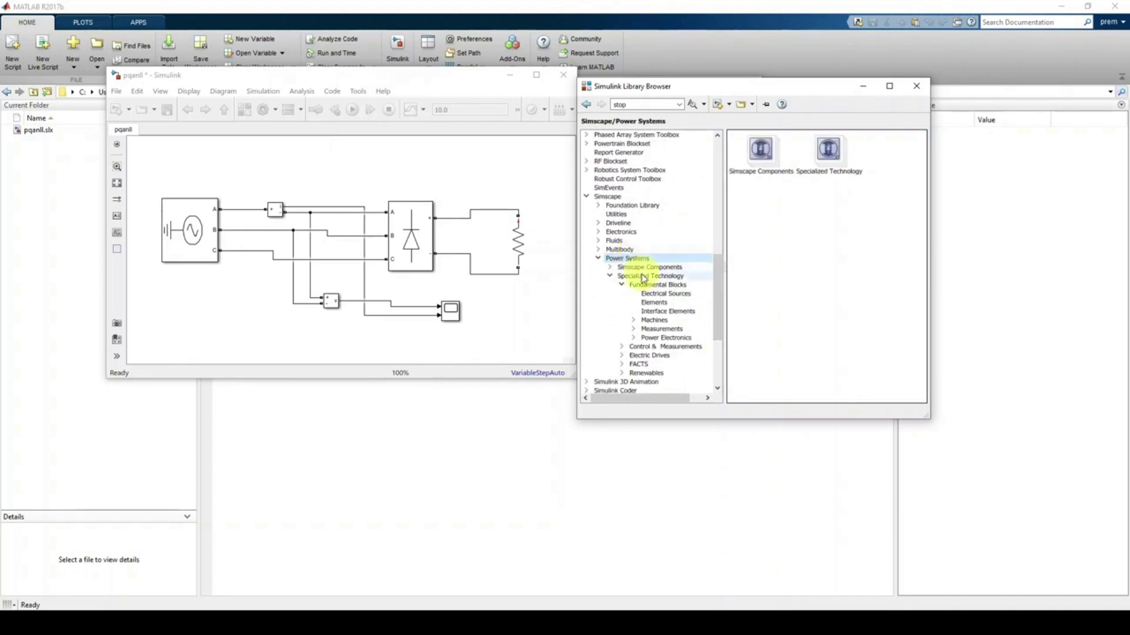
click(644, 277)
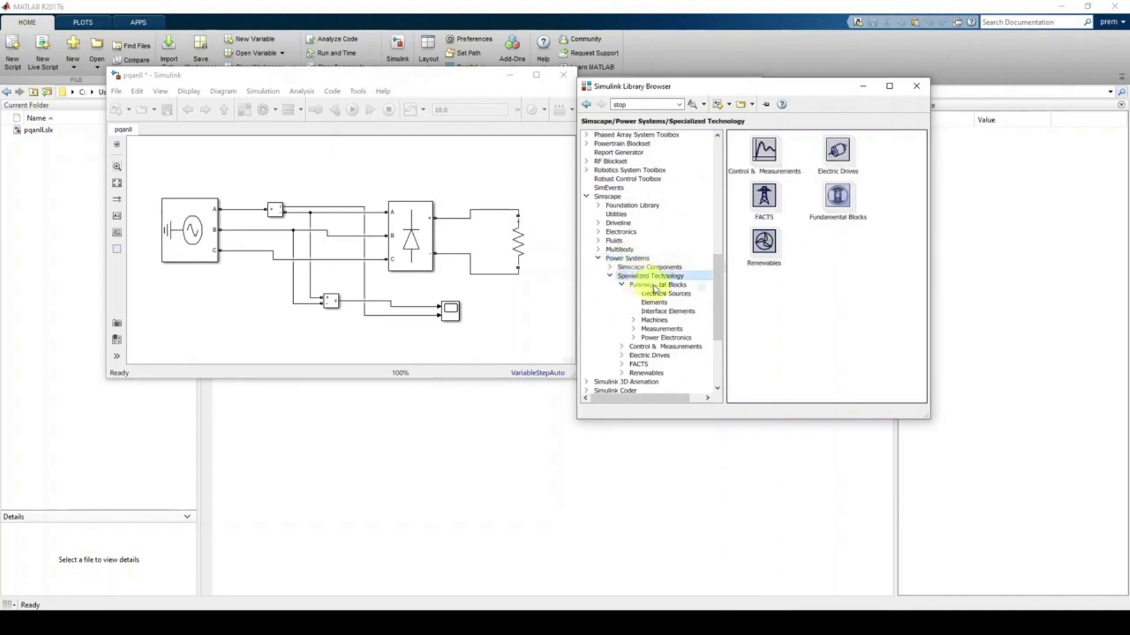
click(655, 286)
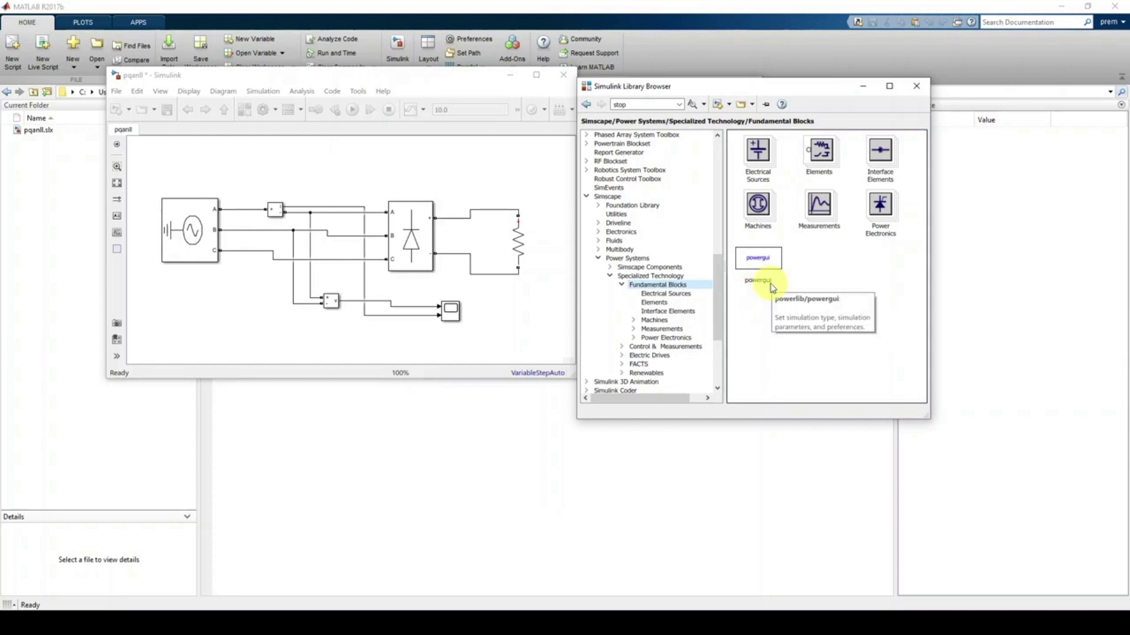
drag(757, 259, 496, 182)
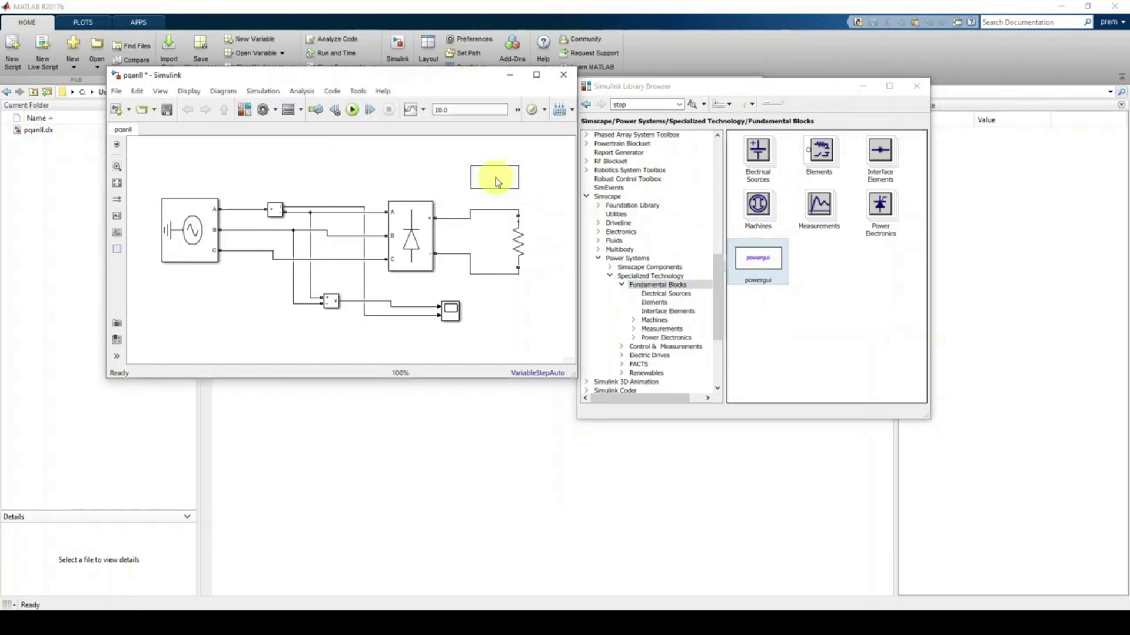
click(528, 310)
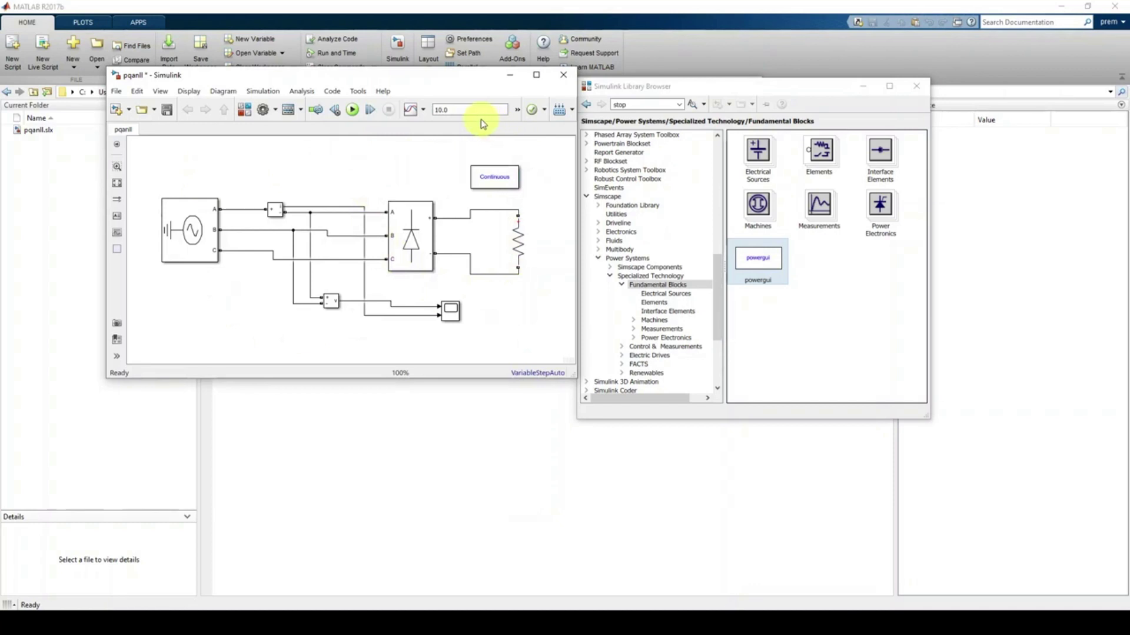
Set the simulation stop time to 0.4 and run the model
click(461, 106)
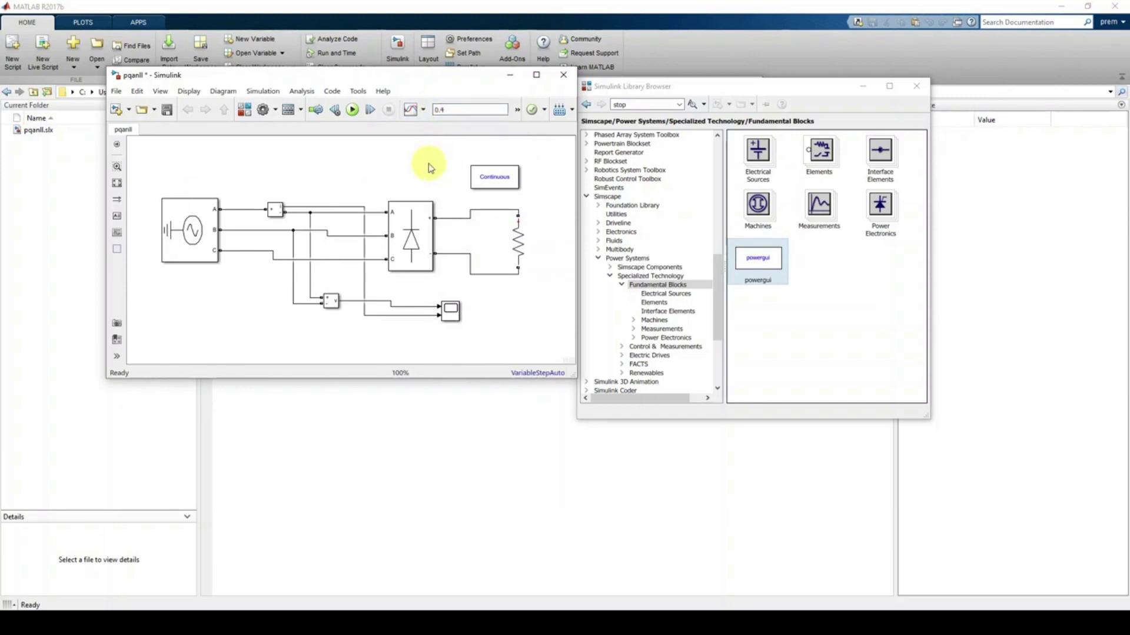
drag(415, 81, 559, 83)
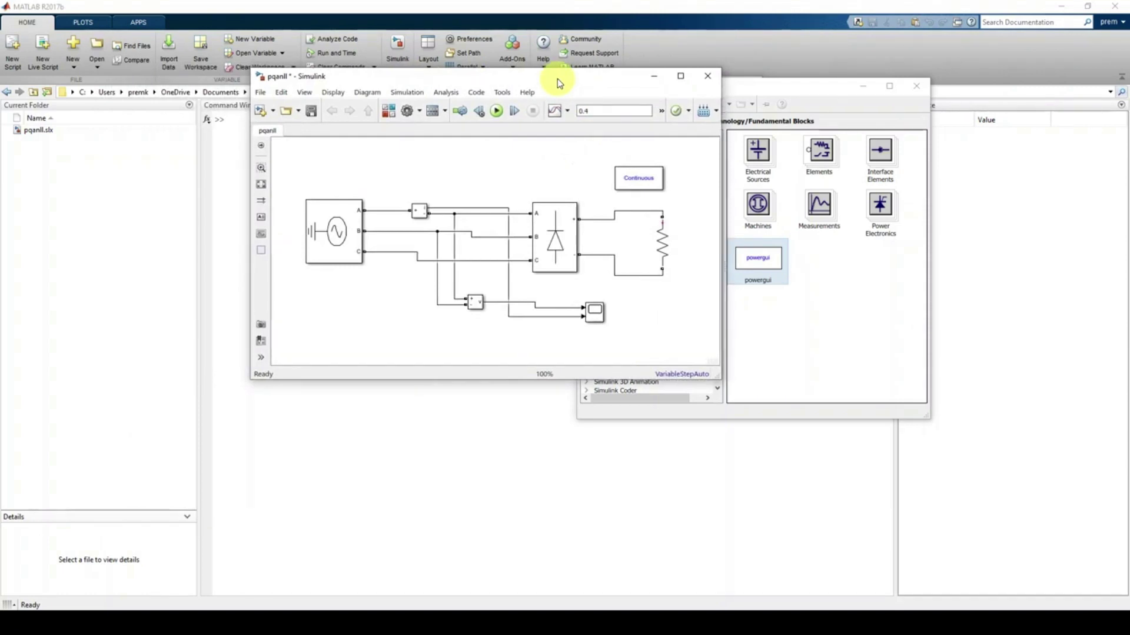
click(498, 111)
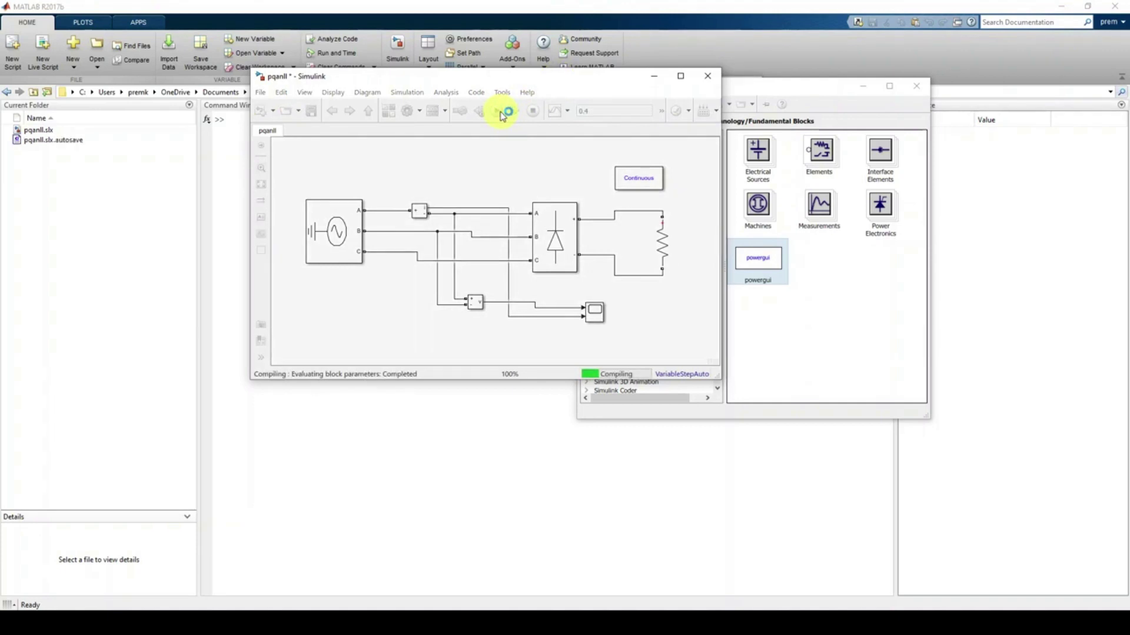
Open the Scope and enlarge its window to examine the source voltage and current waveforms
double_click(596, 310)
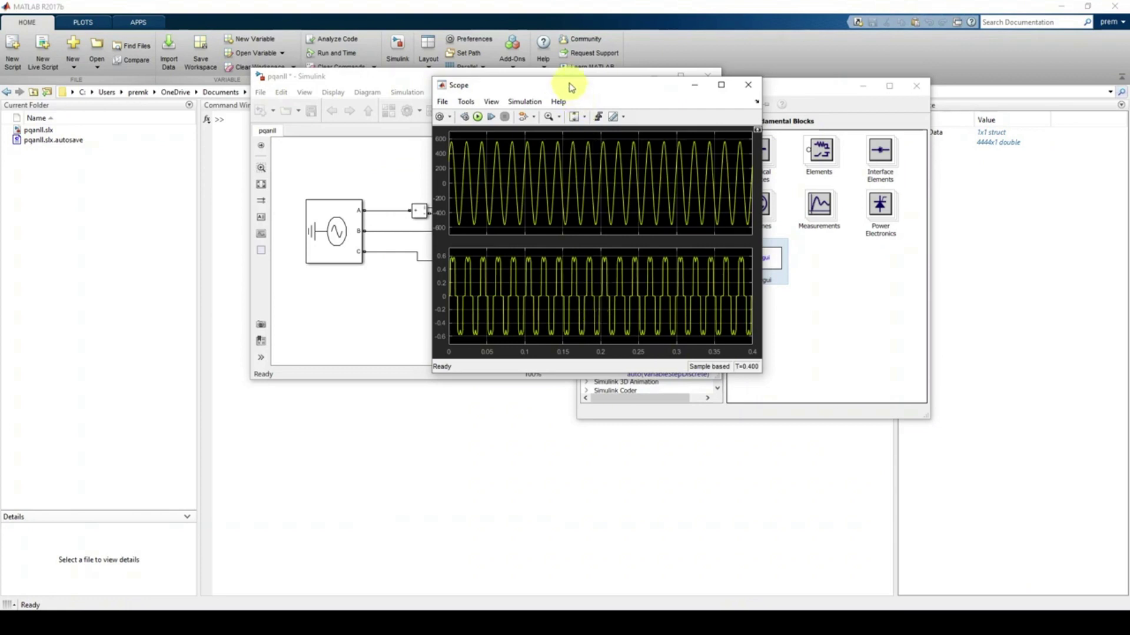
drag(570, 87, 643, 83)
drag(507, 75, 387, 58)
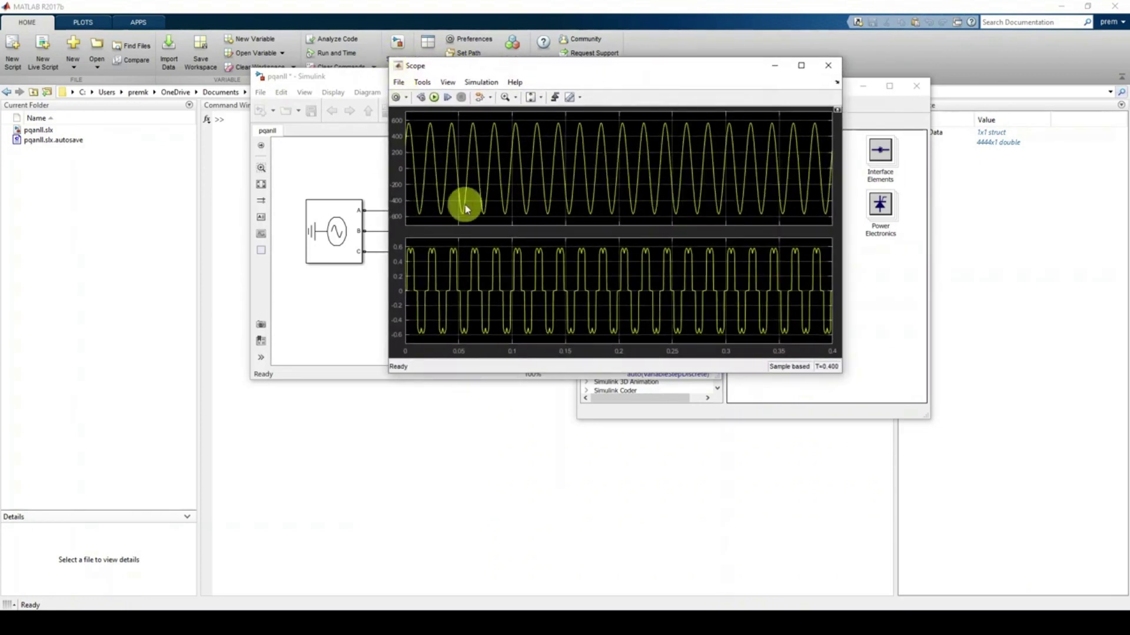
key(ctrl+shift+d)
drag(531, 160, 582, 143)
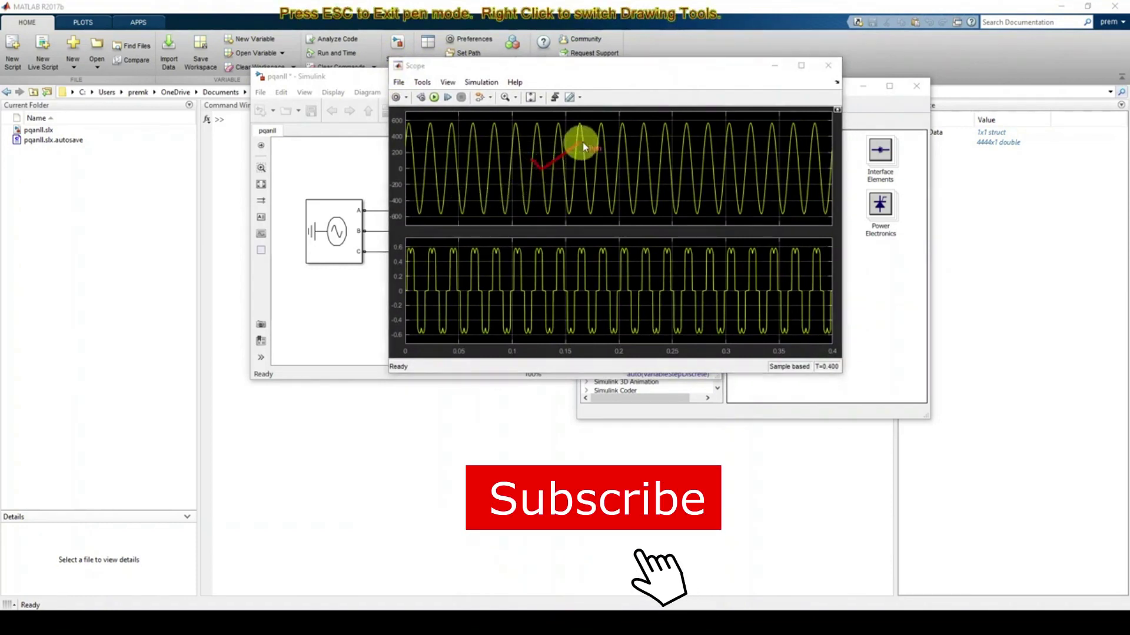
mouse_move(536, 264)
mouse_down()
mouse_move(550, 287)
mouse_move(602, 261)
mouse_up()
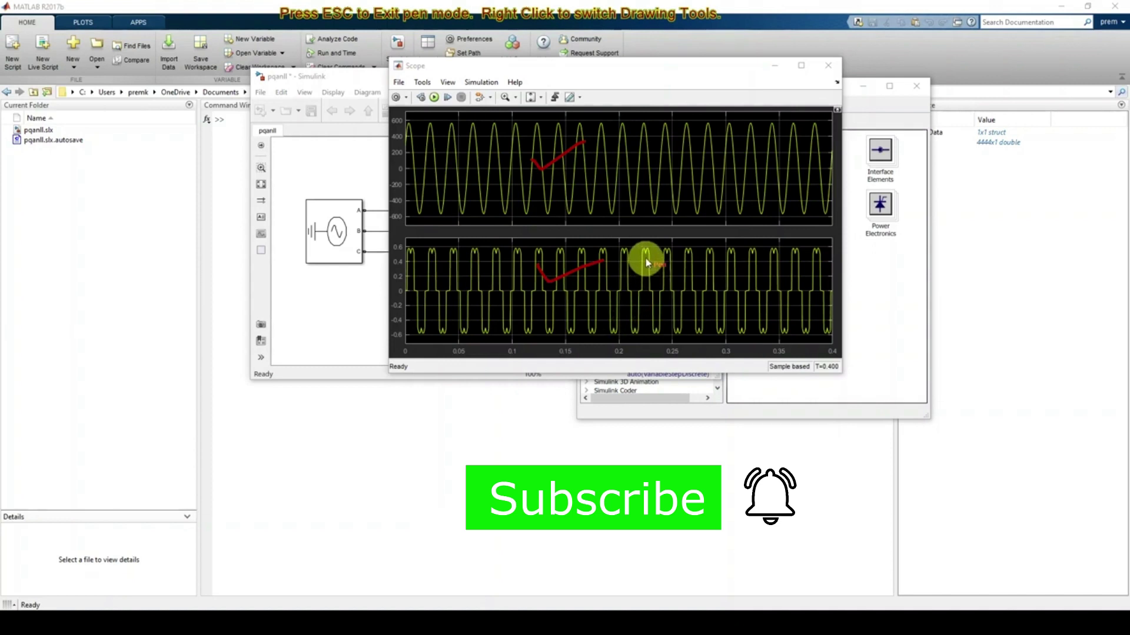
mouse_move(640, 248)
mouse_down()
mouse_move(628, 318)
mouse_move(657, 339)
mouse_up()
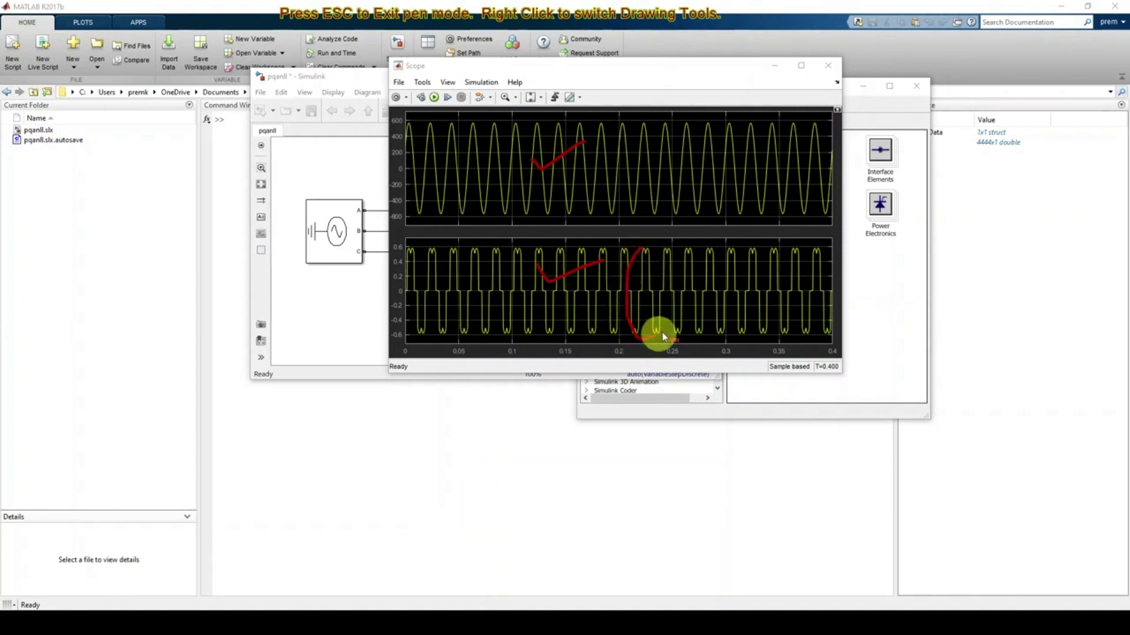
drag(650, 255, 634, 292)
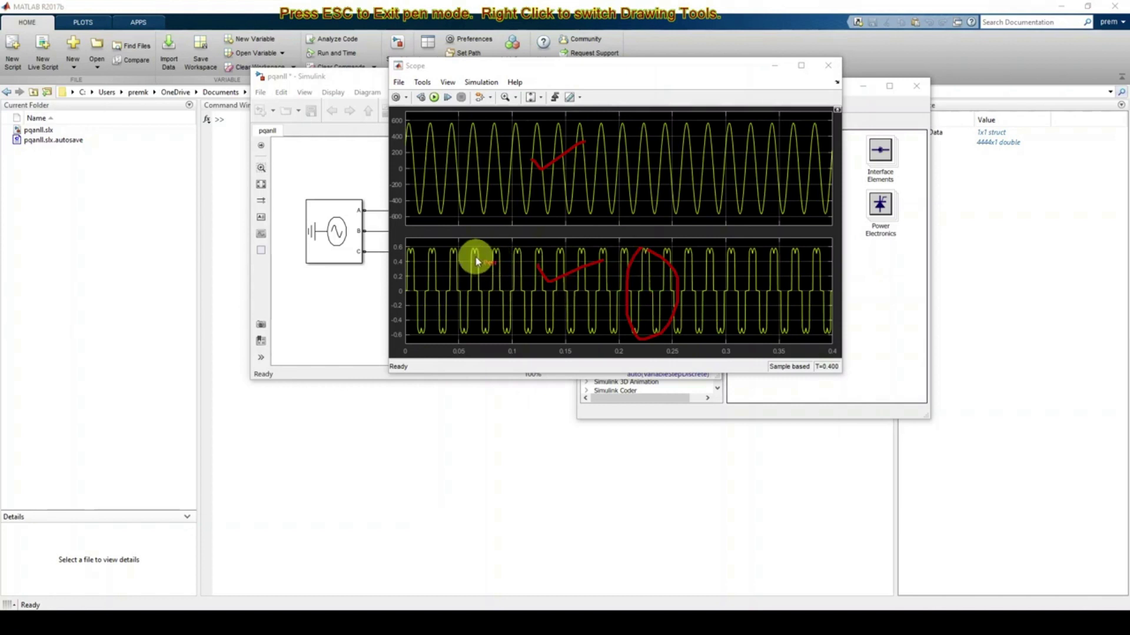
key(Escape)
Open the FFT Analysis tool from the powergui block and refresh its list of available signals
click(372, 287)
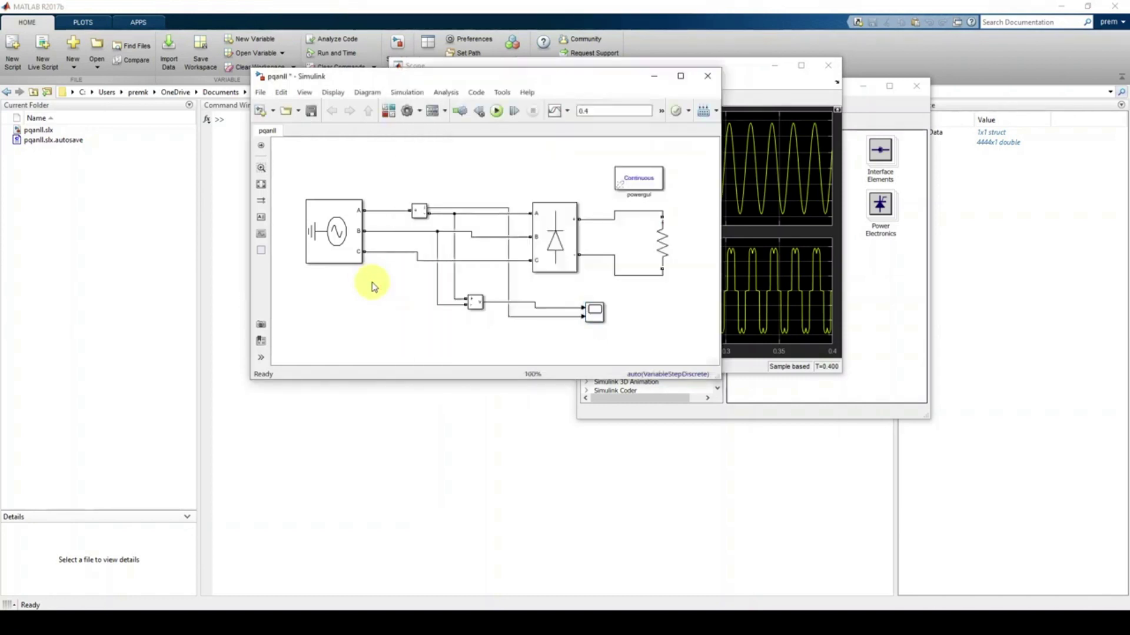
drag(568, 83, 508, 85)
click(579, 187)
double_click(580, 187)
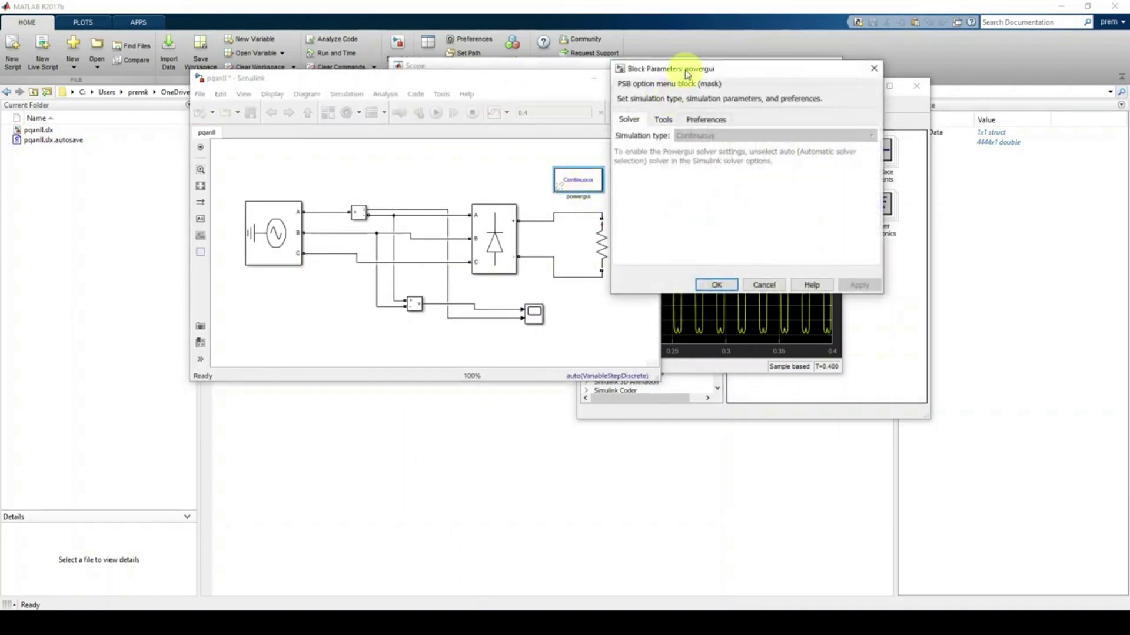
drag(685, 68, 584, 97)
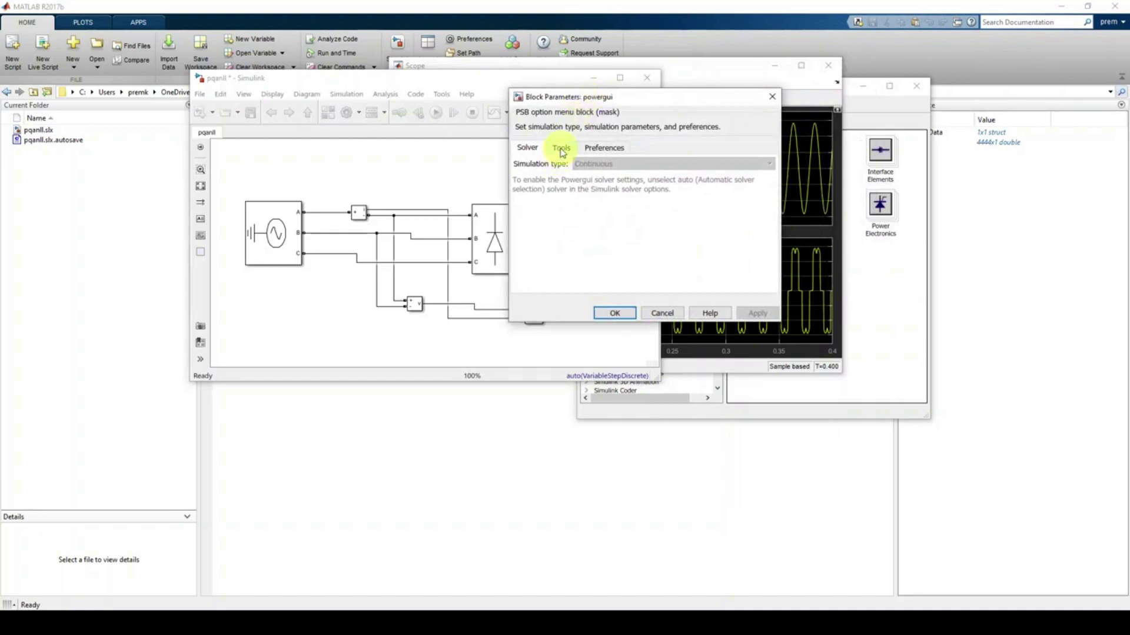
click(561, 151)
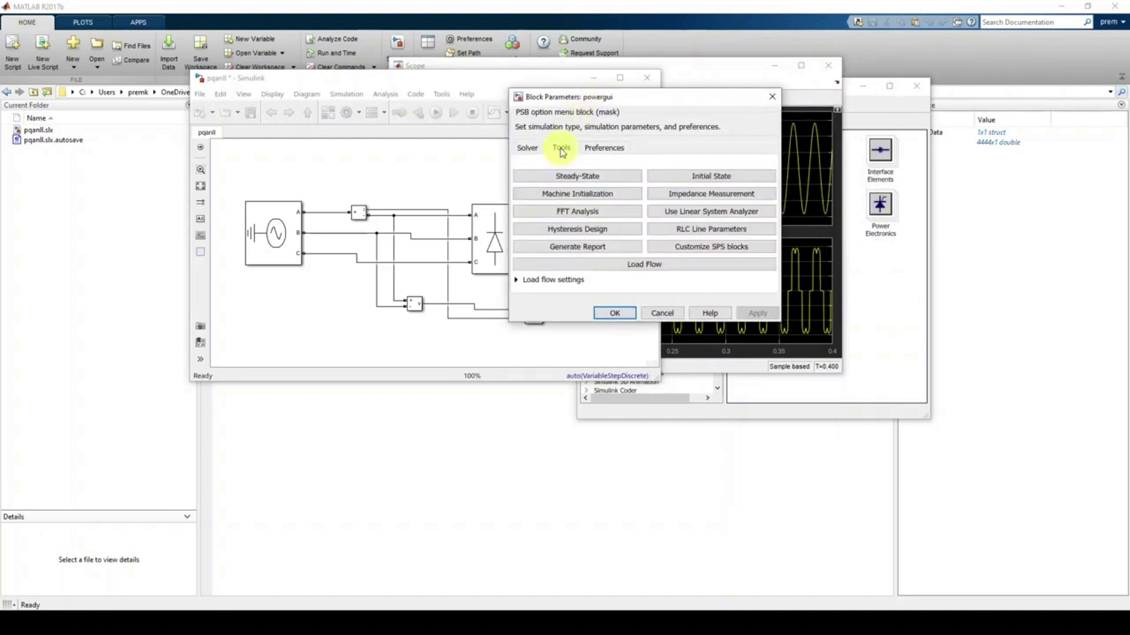
click(574, 215)
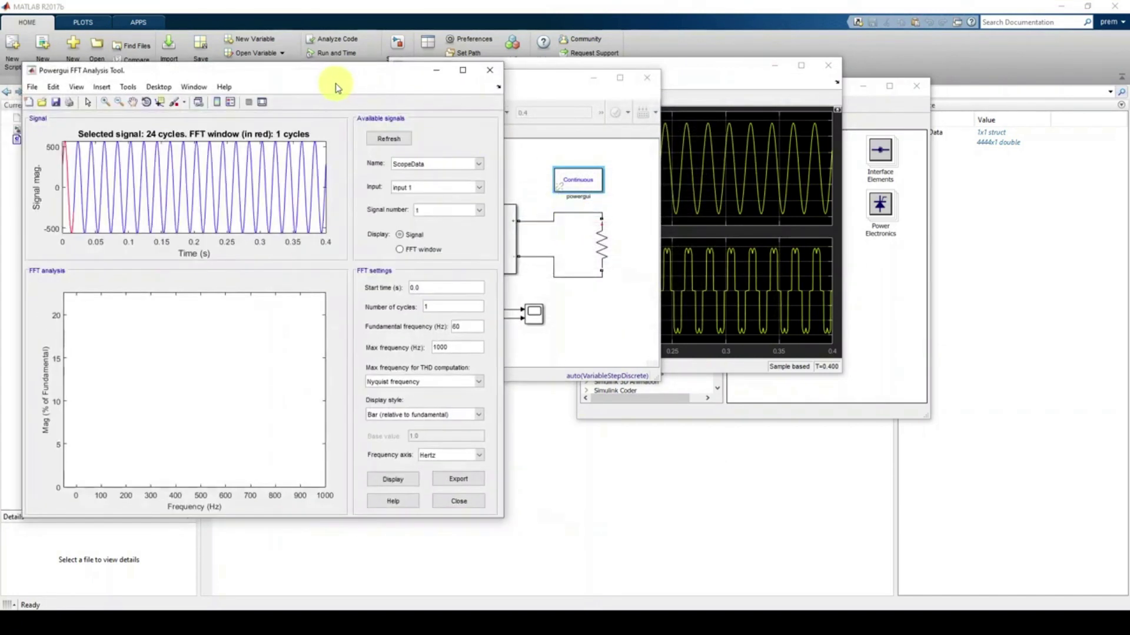
drag(361, 78, 592, 59)
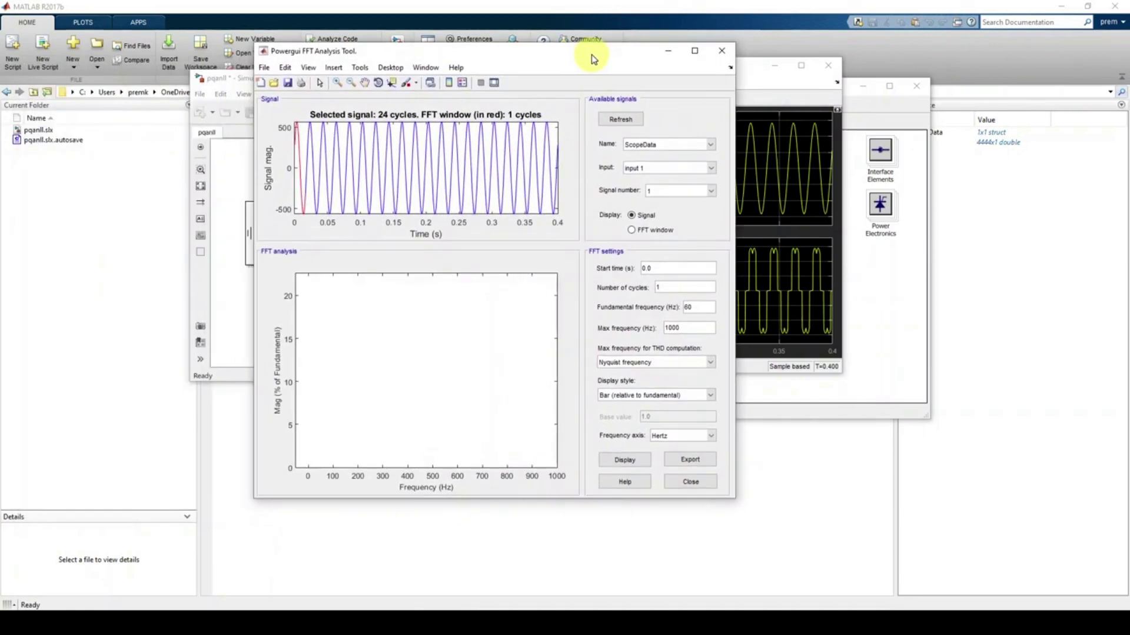
click(621, 119)
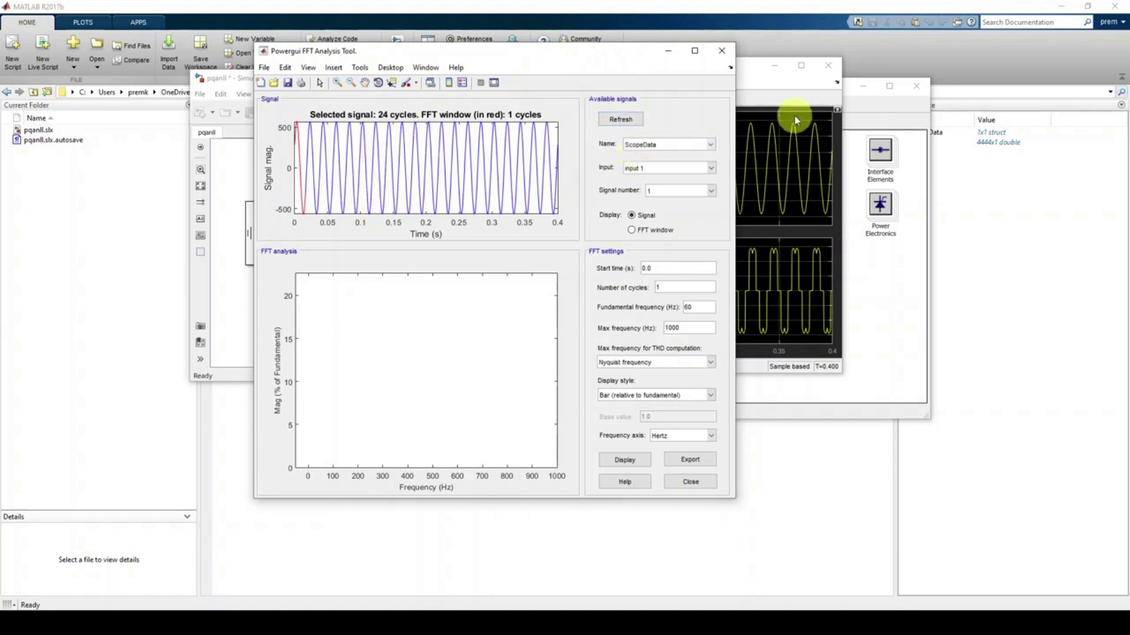
Check in the Scope's configuration properties that data is logged to the workspace as ScopeData in Structure With Time format
click(778, 86)
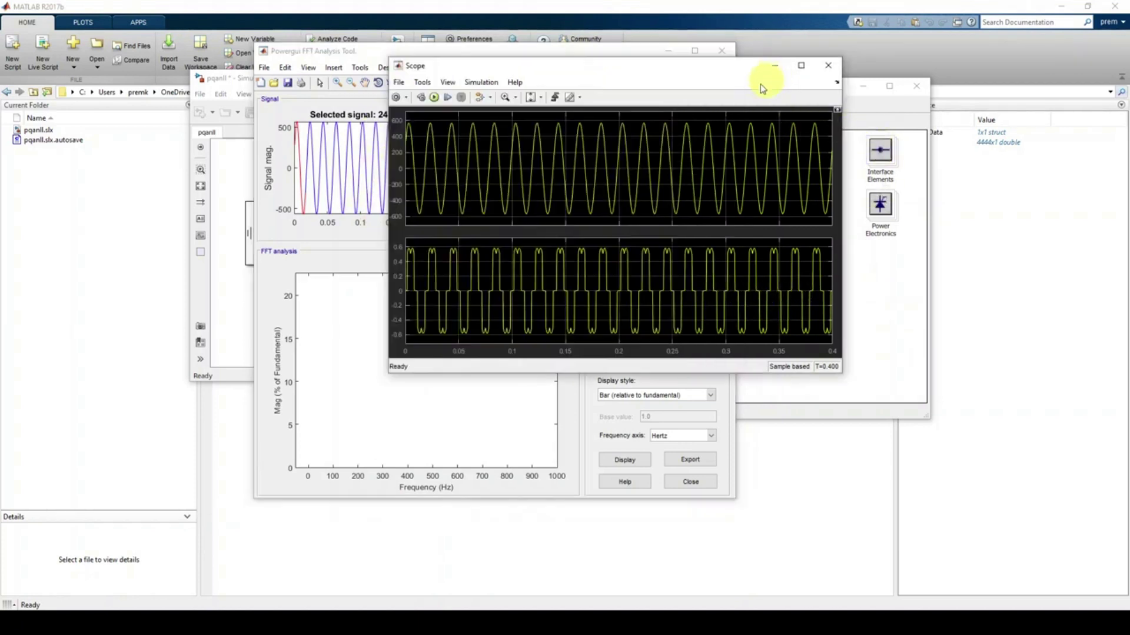
click(449, 82)
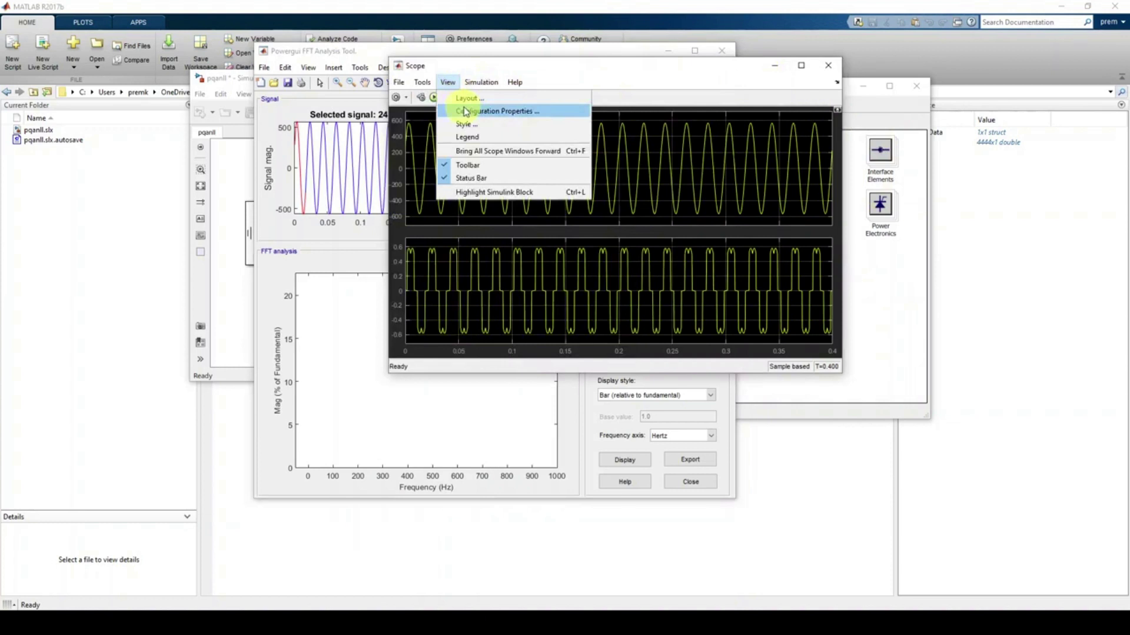
click(462, 111)
click(566, 231)
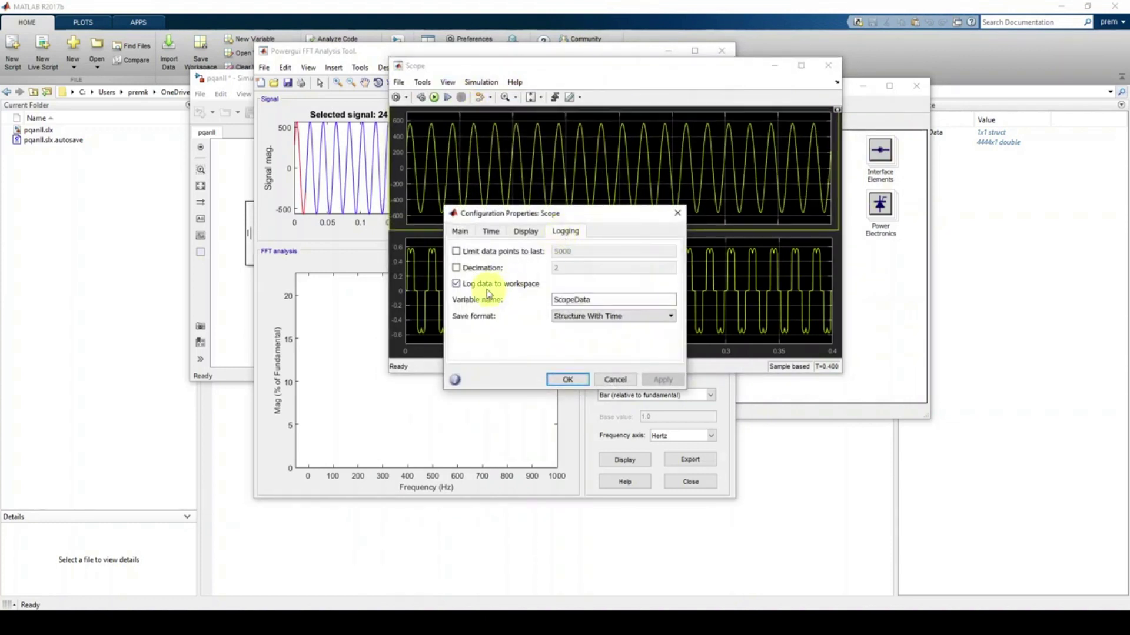
click(497, 284)
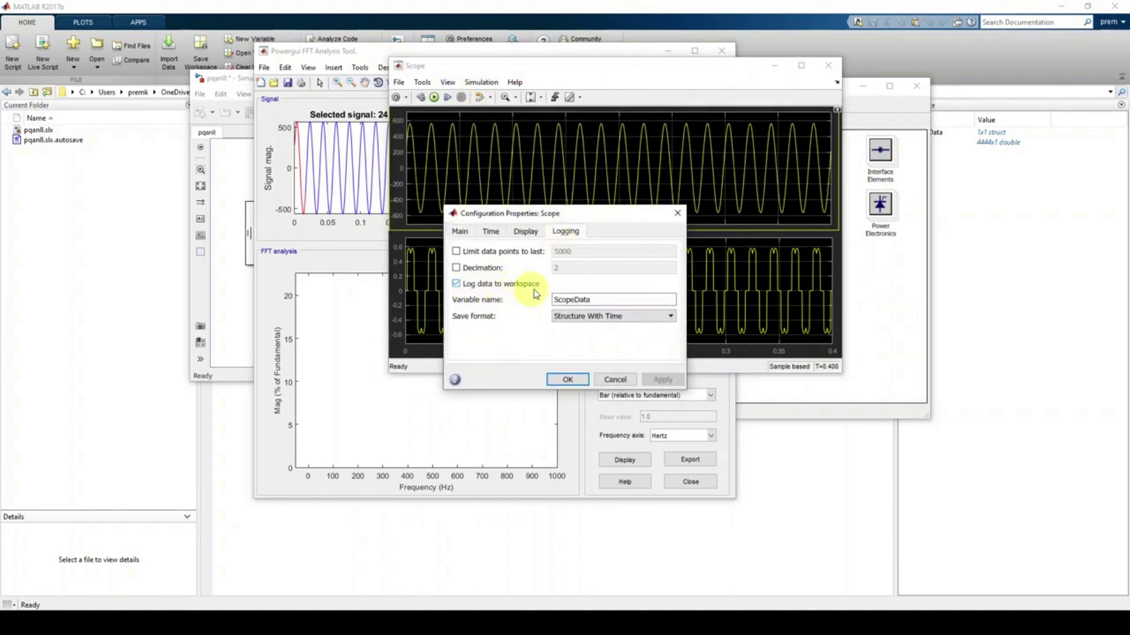
click(574, 378)
Check the MATLAB workspace for the logged ScopeData variable
click(1059, 235)
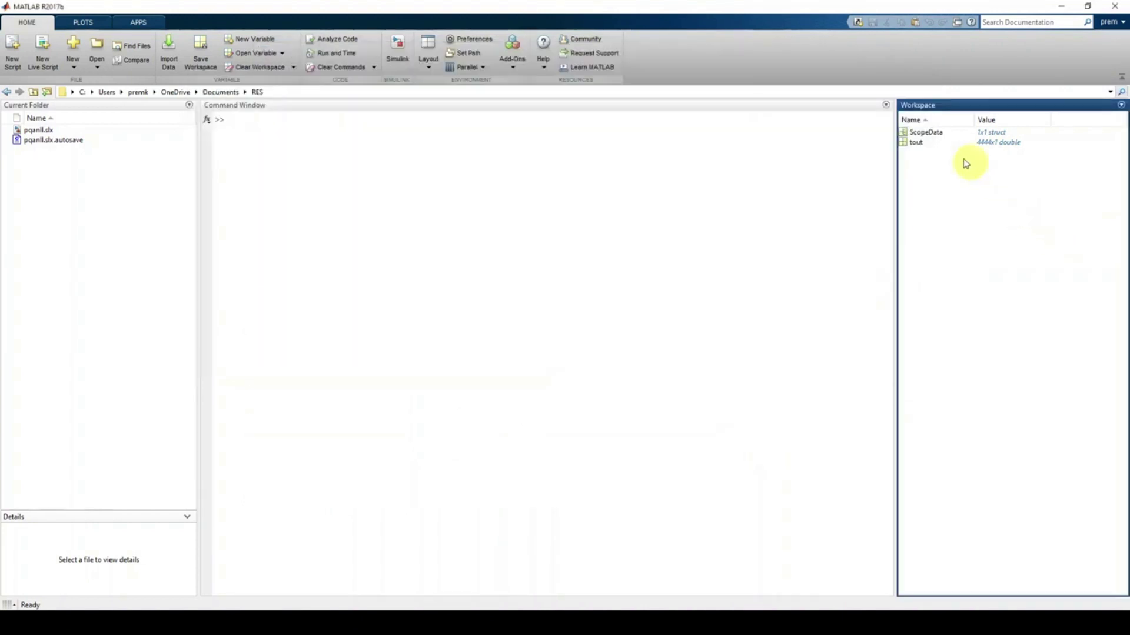
key(ctrl+2)
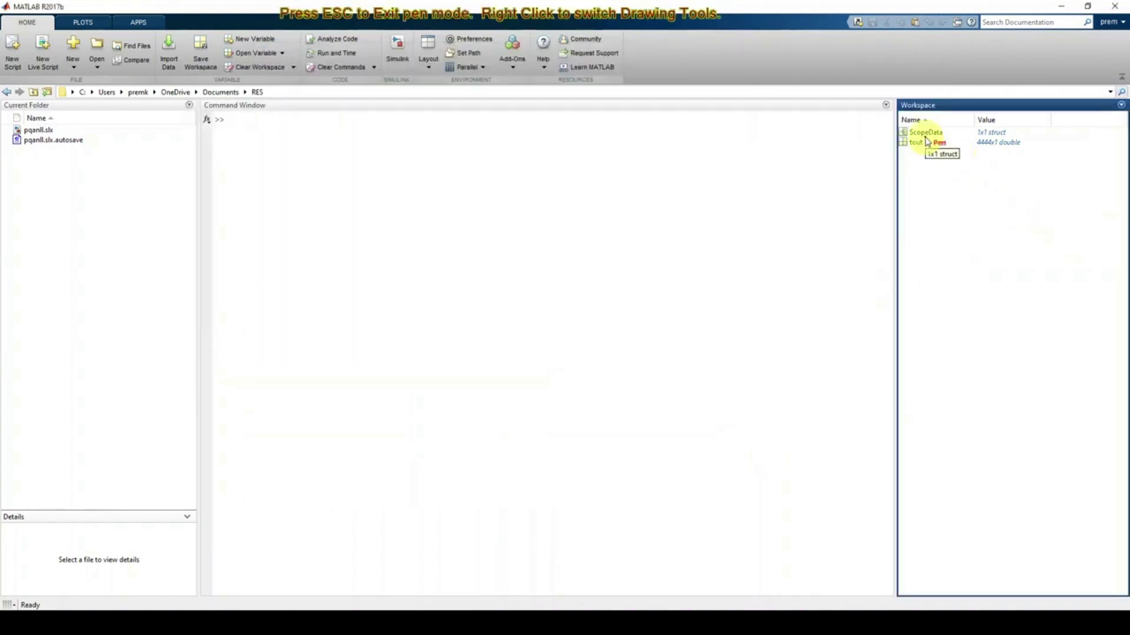
mouse_move(921, 145)
mouse_down()
mouse_move(902, 143)
mouse_move(1016, 144)
mouse_move(976, 125)
mouse_move(900, 132)
mouse_up()
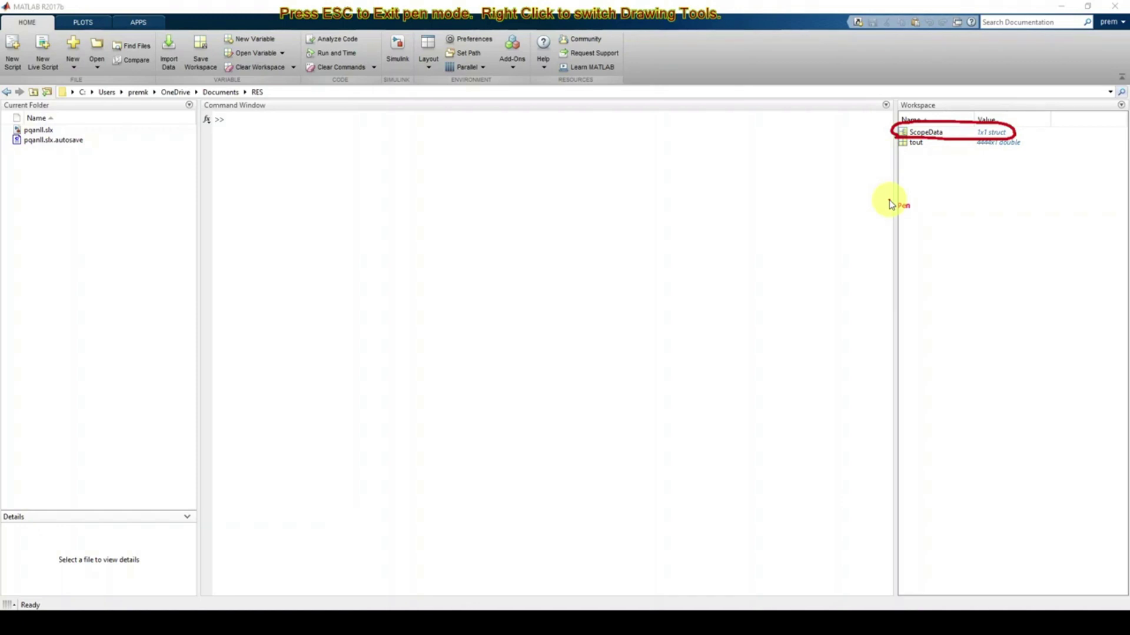
key(Escape)
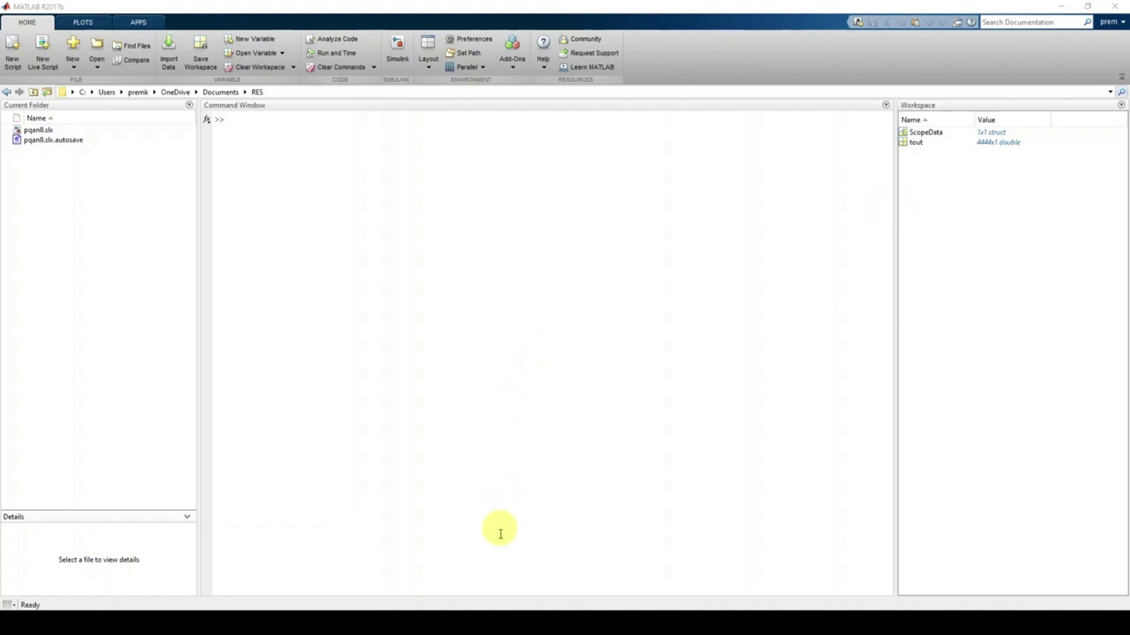
Return to the Powergui FFT Analysis Tool, choose ScopeData as the signal and display its FFT window
mouse_move(441, 608)
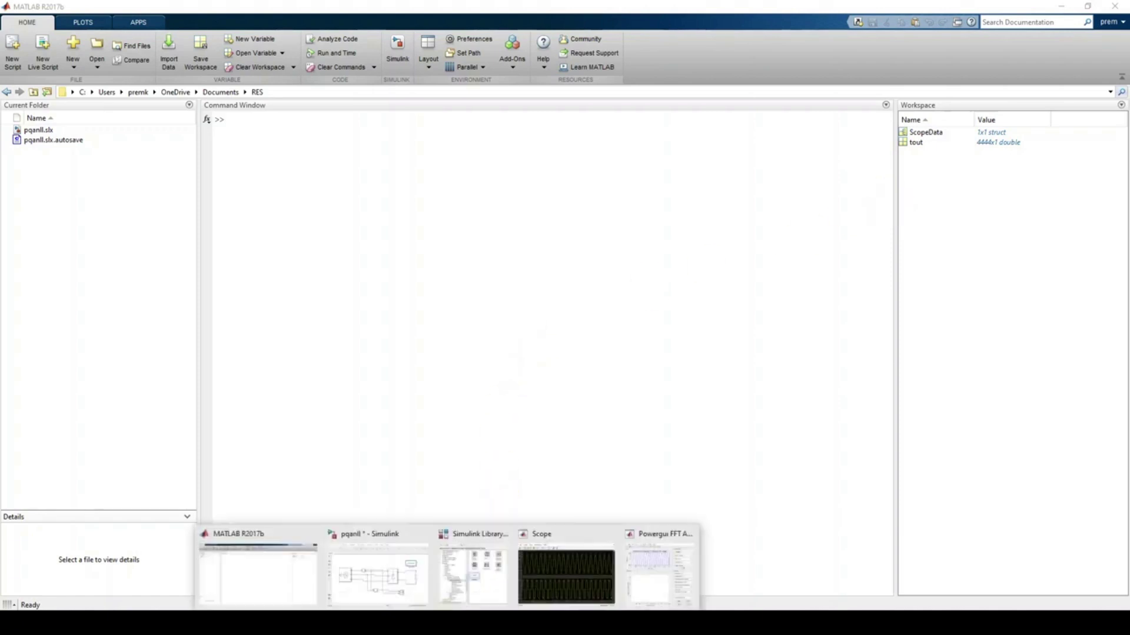
click(676, 561)
click(650, 145)
click(650, 155)
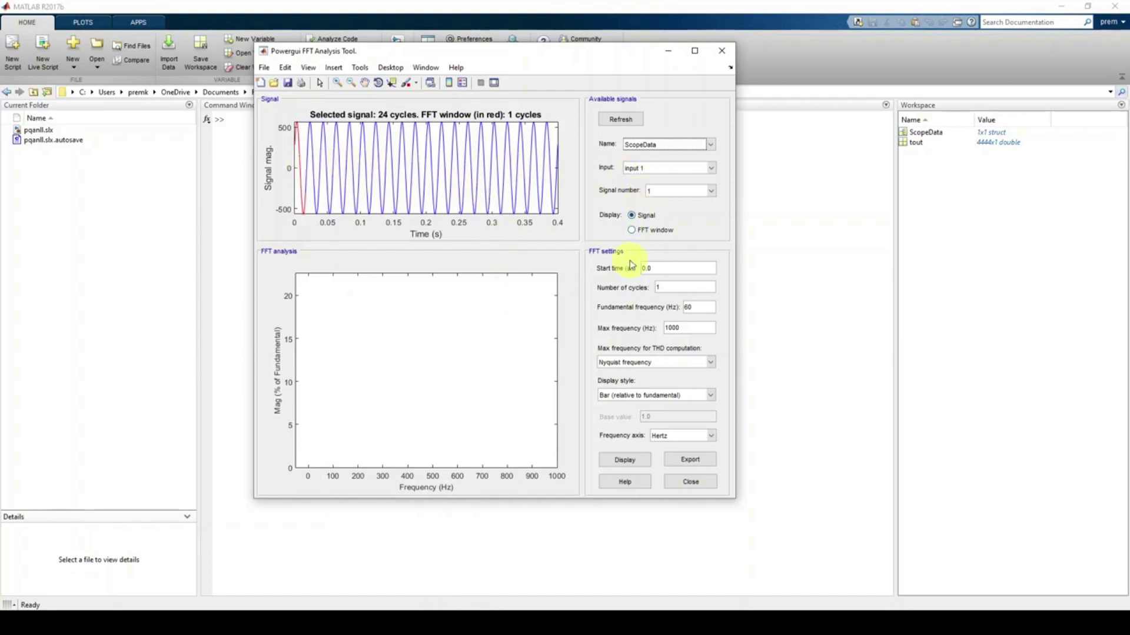
click(633, 232)
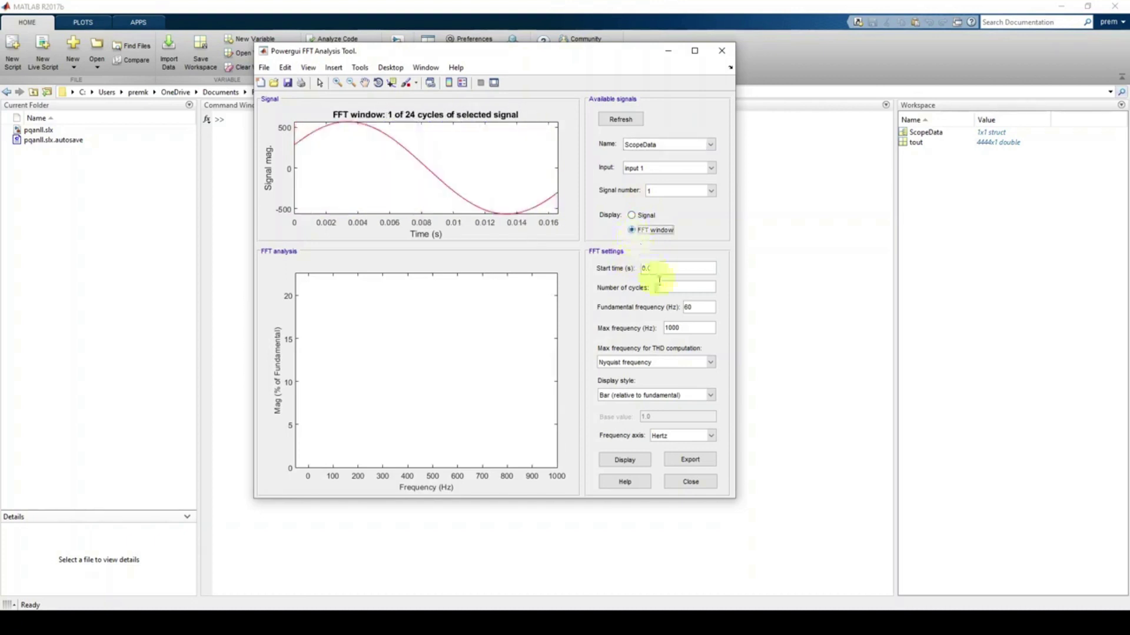
Set the fundamental frequency to 50 Hz and display the harmonic spectrum of the source voltage on input 1
double_click(696, 308)
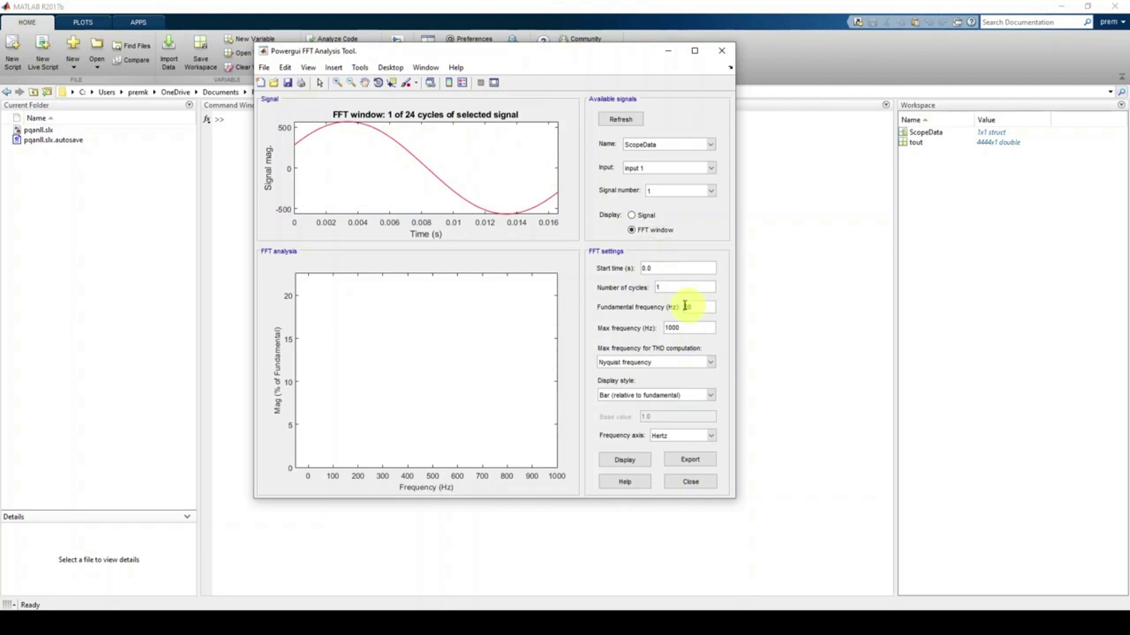
text(5)
key(Return)
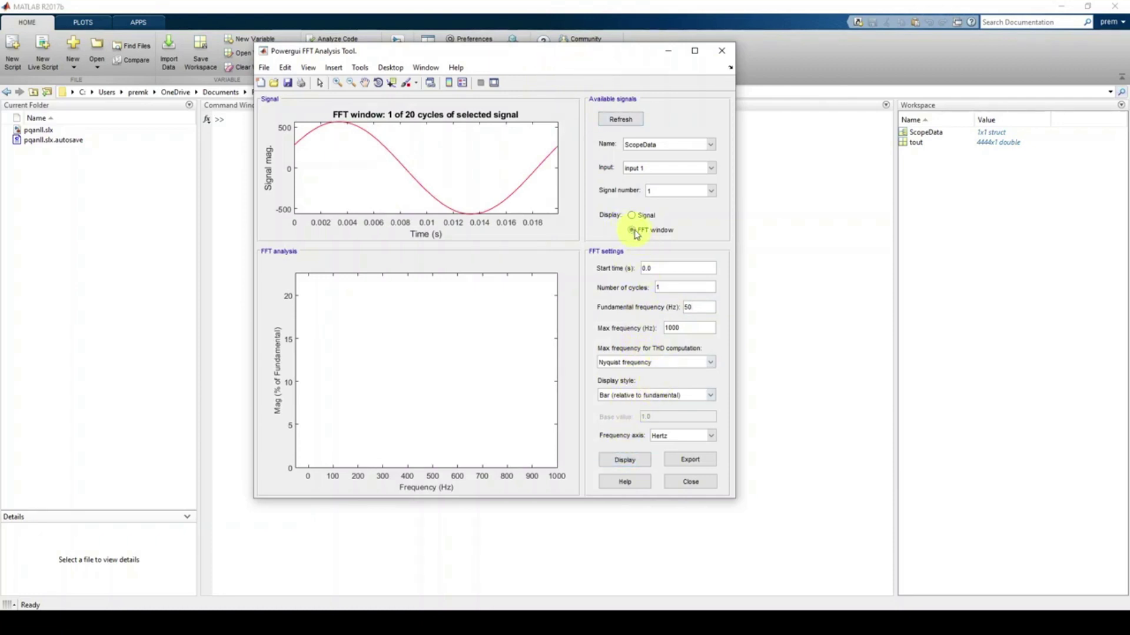
drag(699, 307, 664, 308)
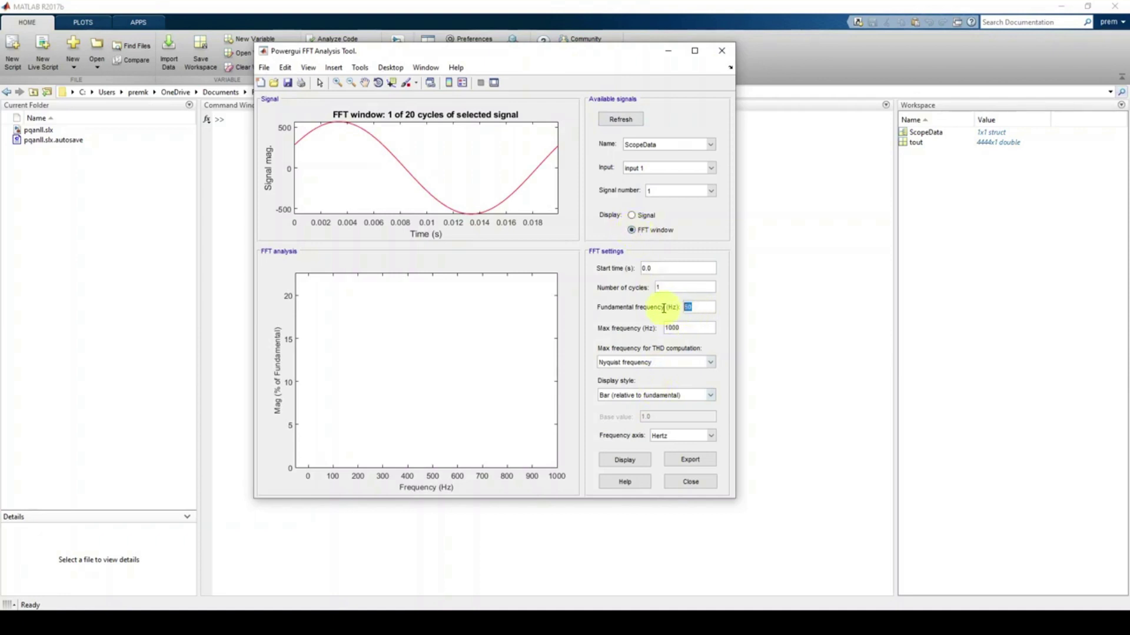
click(618, 465)
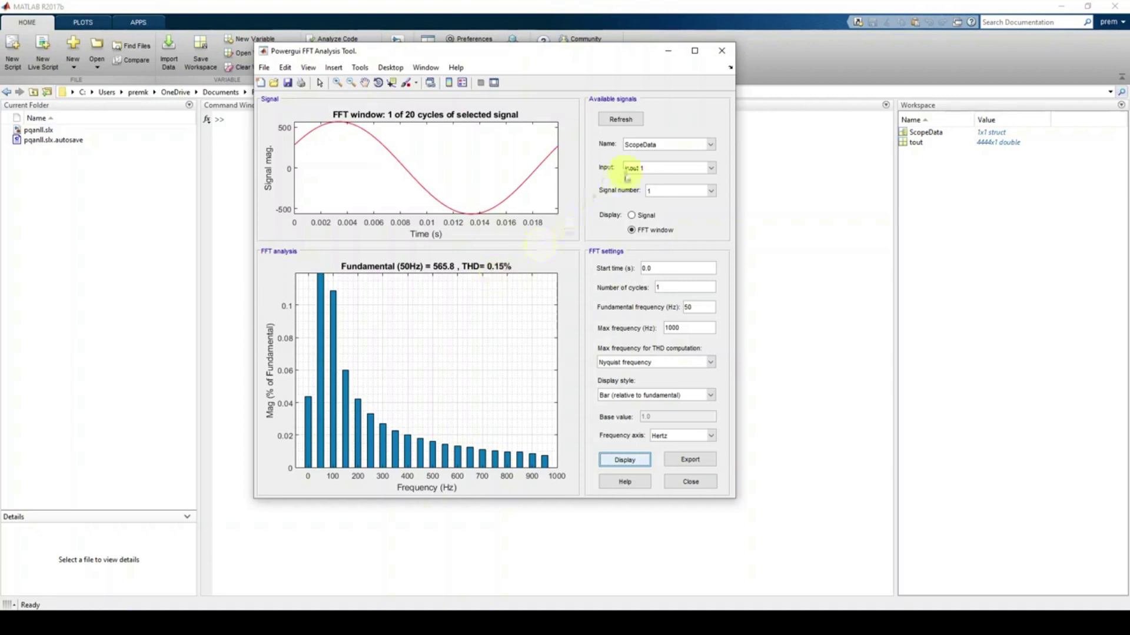
Switch the analysed signal to input 2, show its FFT window and display the source current's harmonic spectrum
click(710, 168)
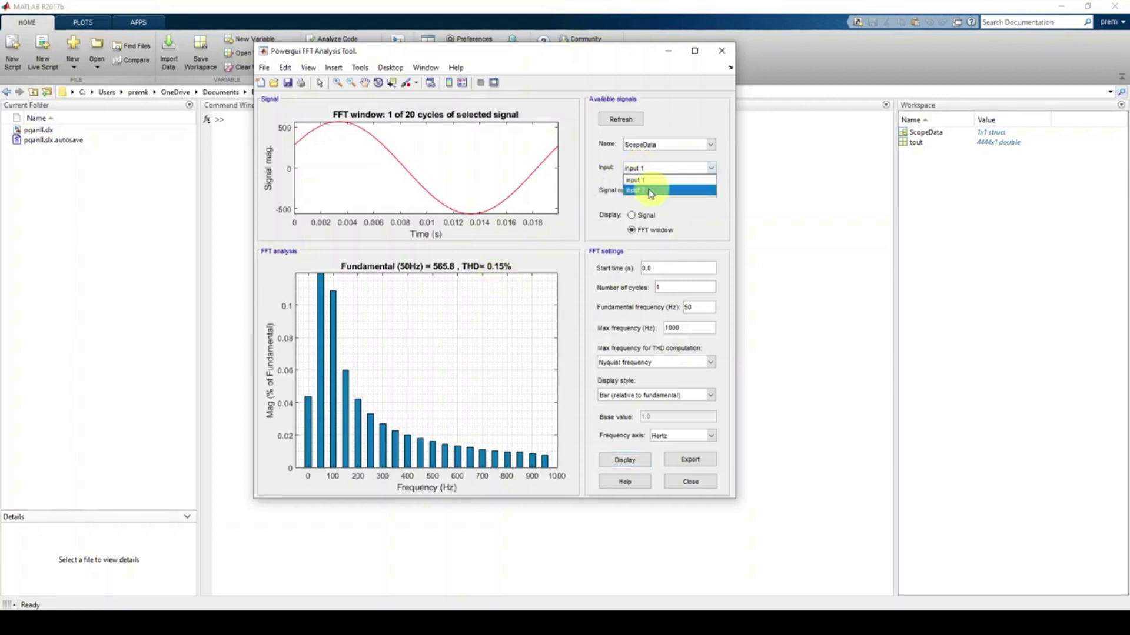
click(637, 191)
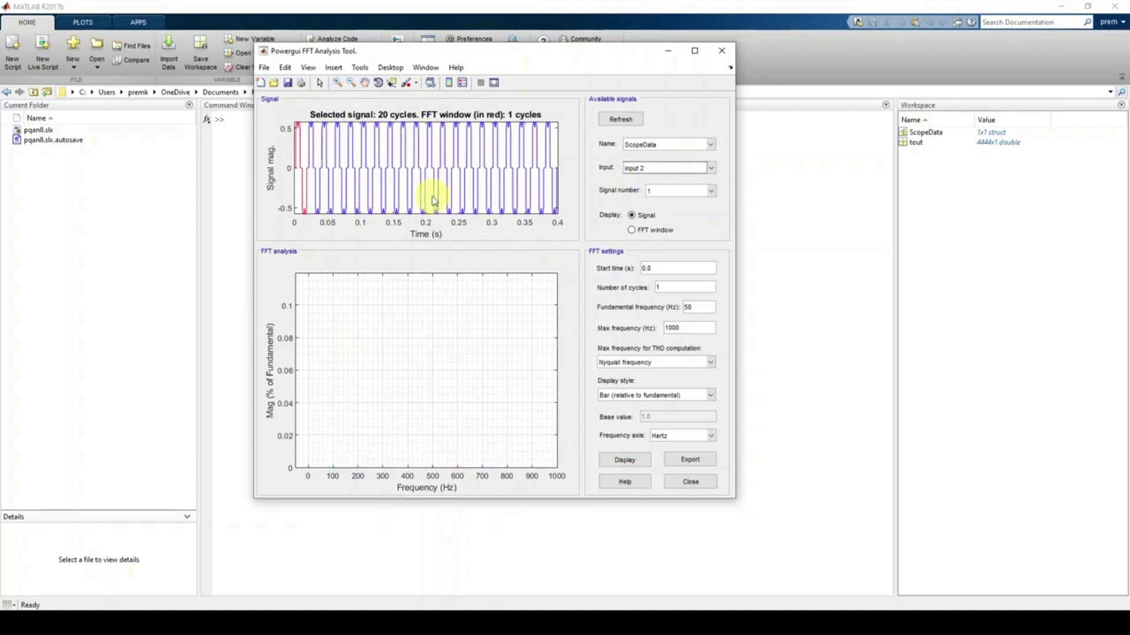
click(631, 231)
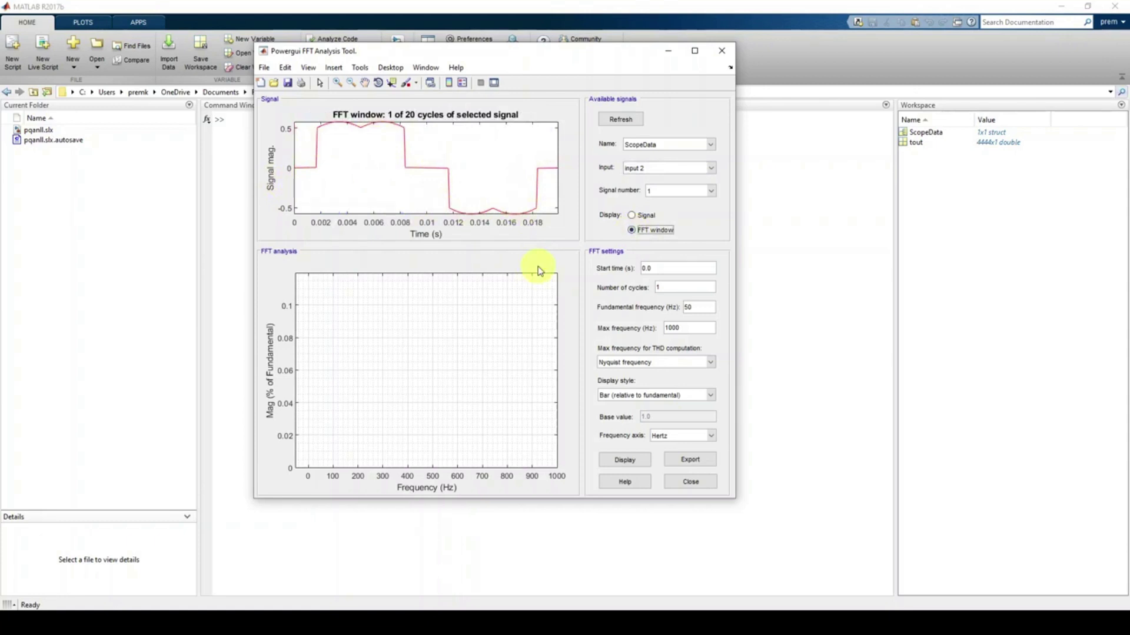
click(622, 465)
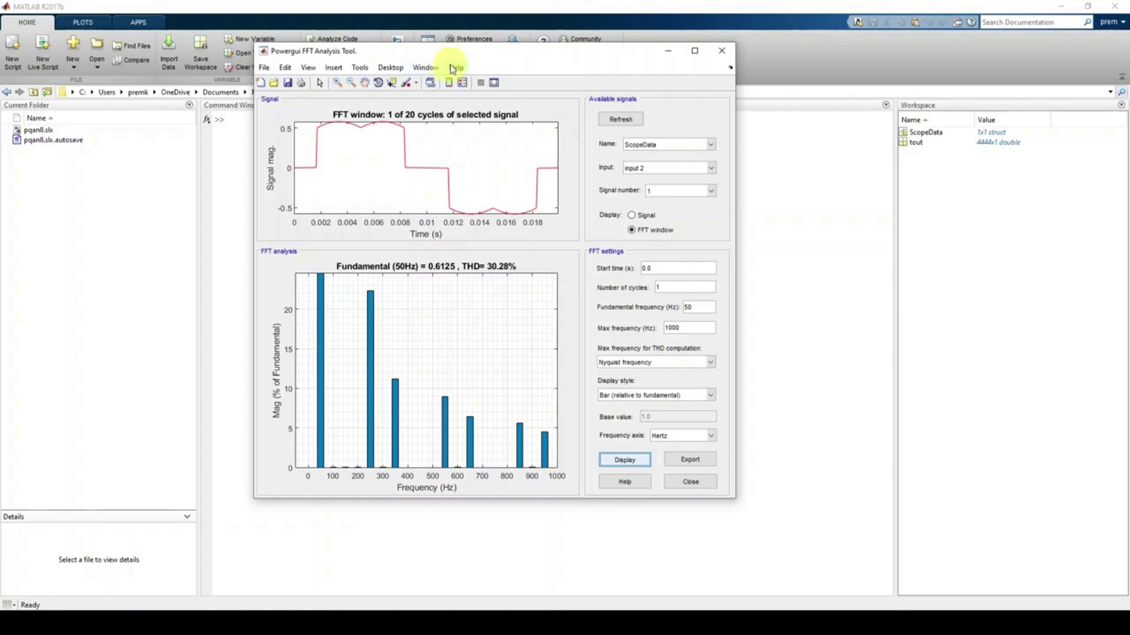
drag(473, 57, 565, 108)
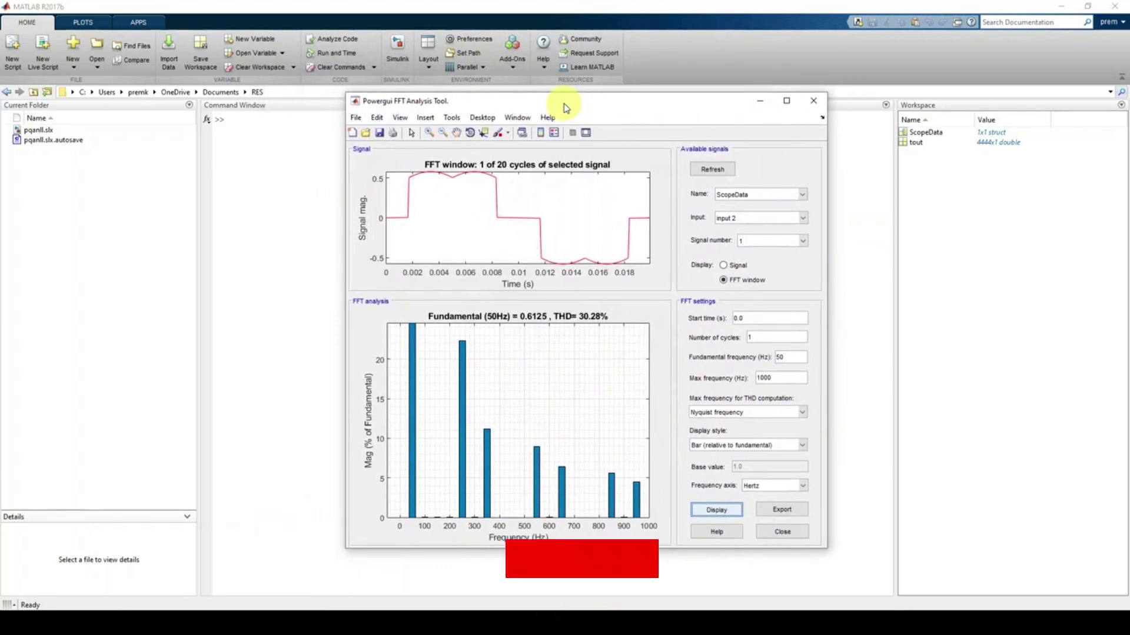
key(alt)
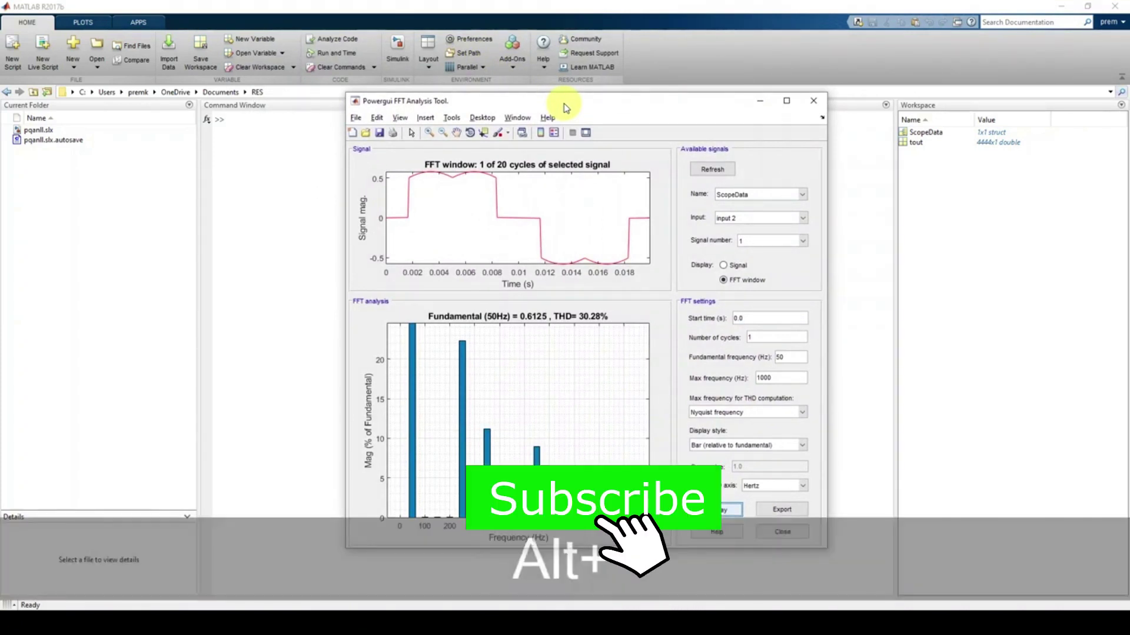